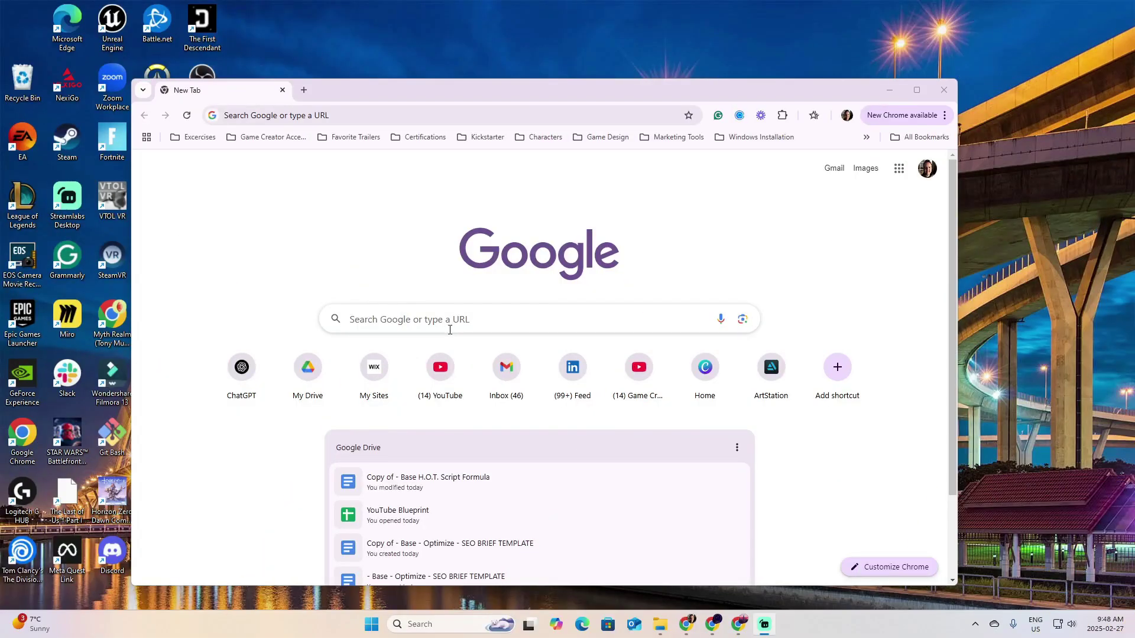
- Search Google for 'UNREAL ENGINE', maximize Chrome and open the unrealengine.com result
click(454, 319)
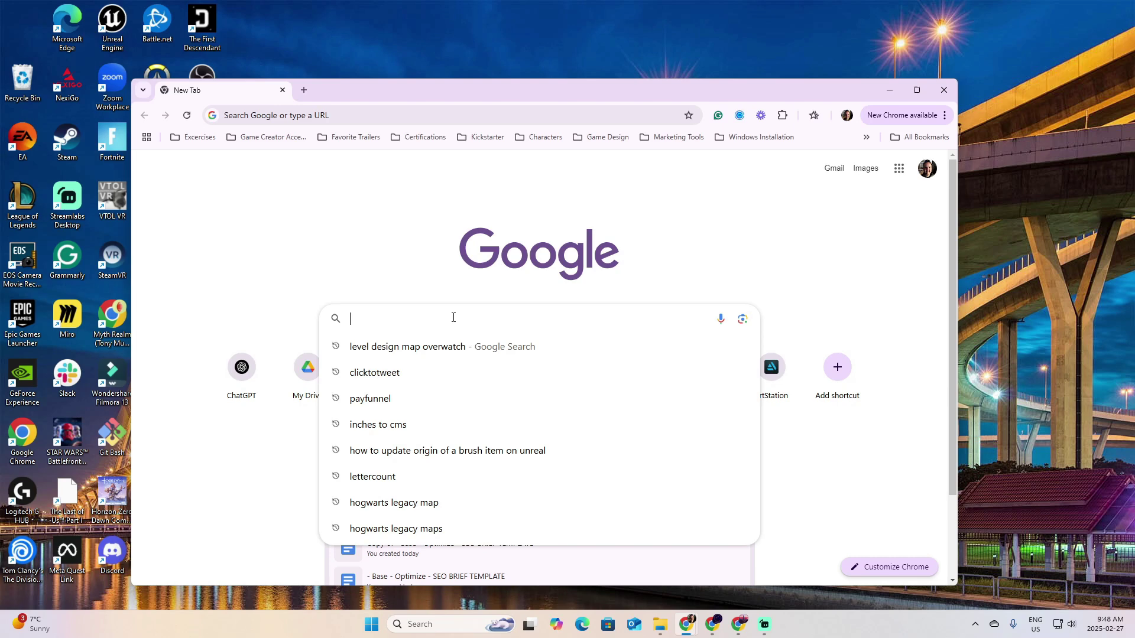
text(UNREAL ENGINE)
key(Return)
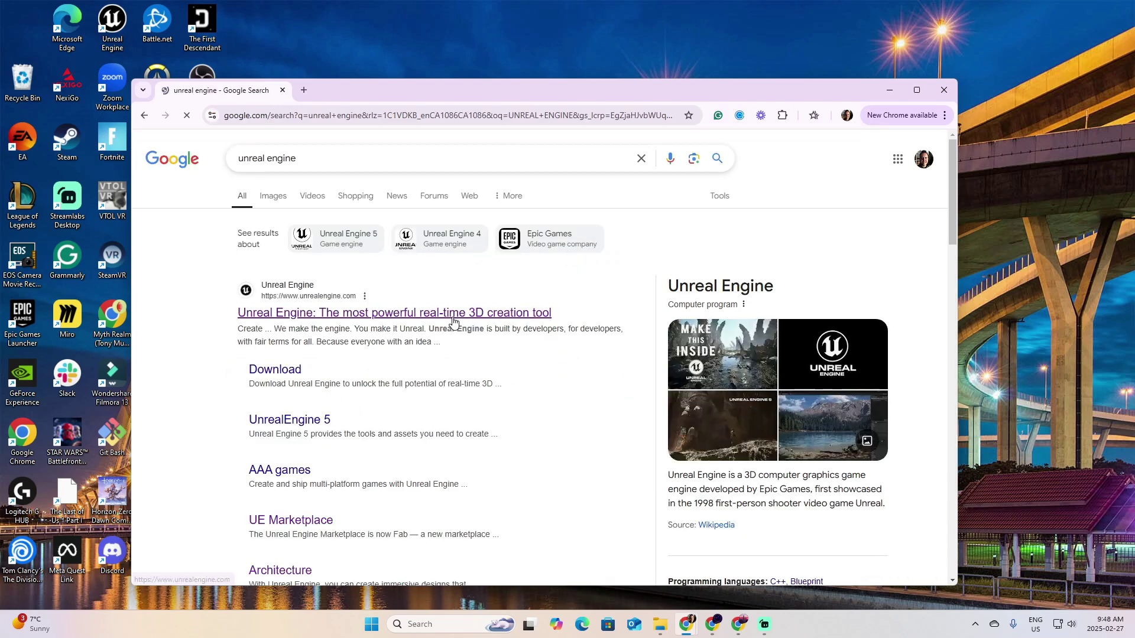
click(917, 91)
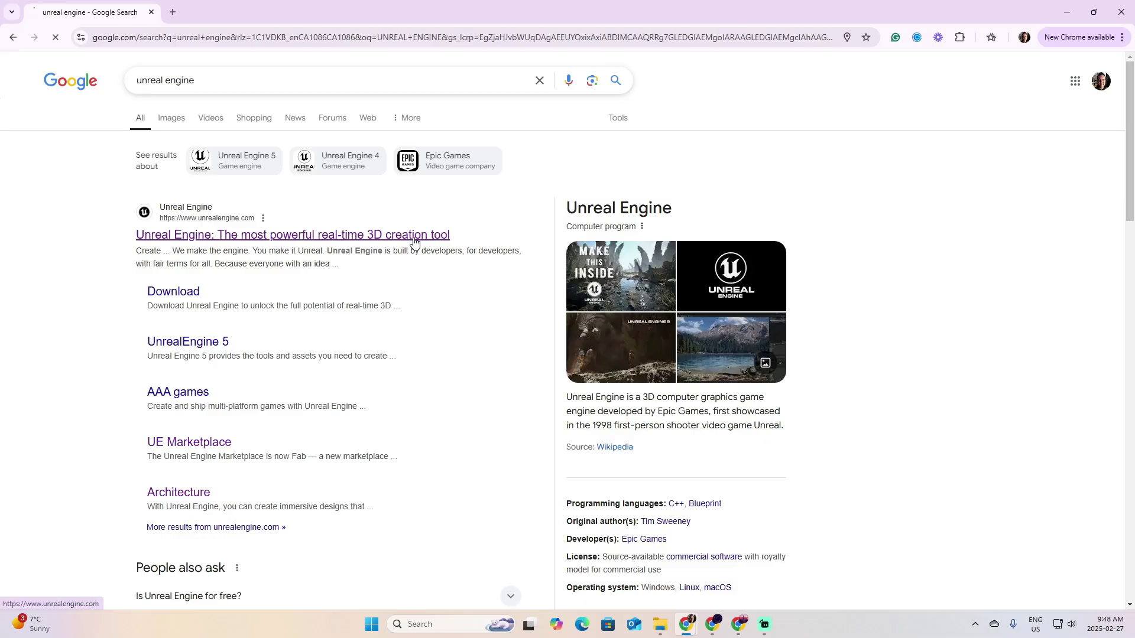
click(809, 456)
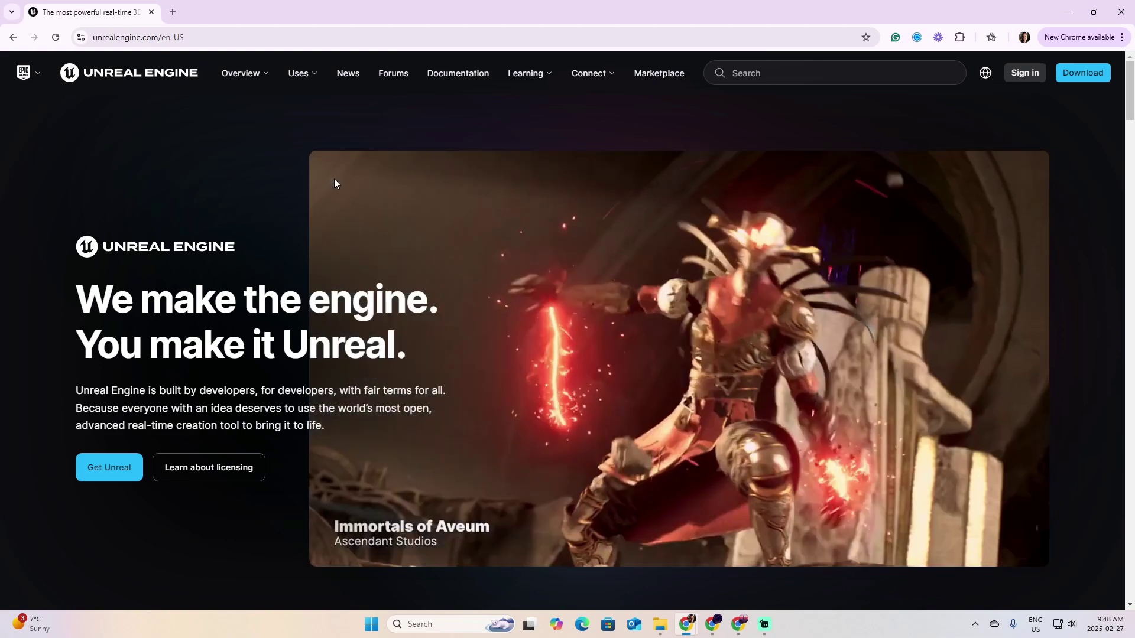
click(305, 73)
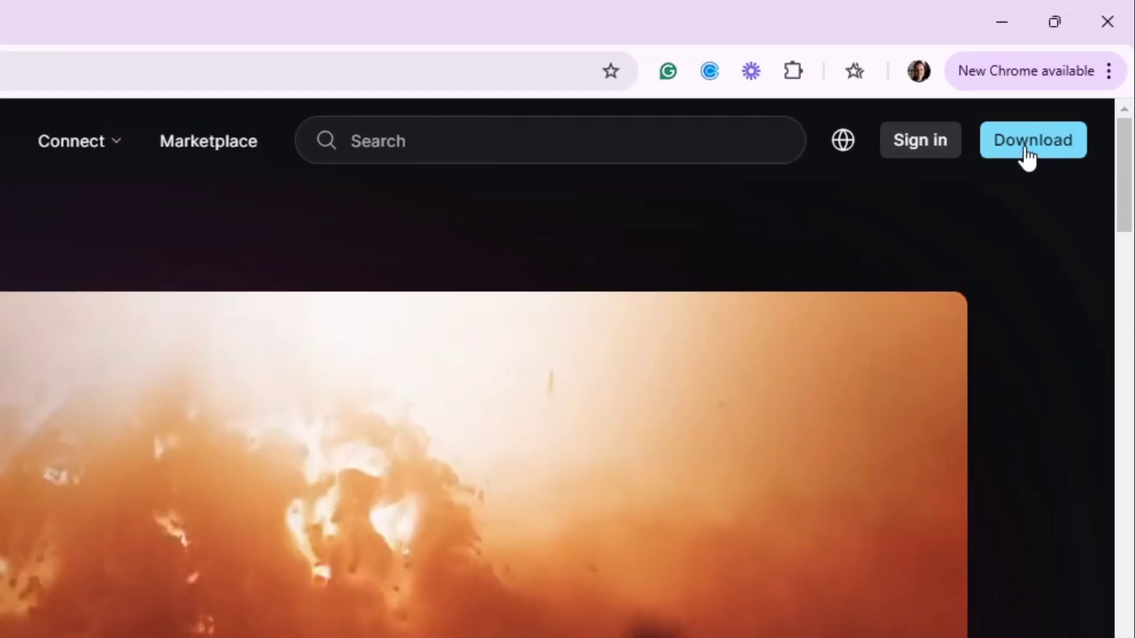
- Go to the Download Unreal Engine page and show the downloaded EpicInstaller .msi in its folder
click(1028, 155)
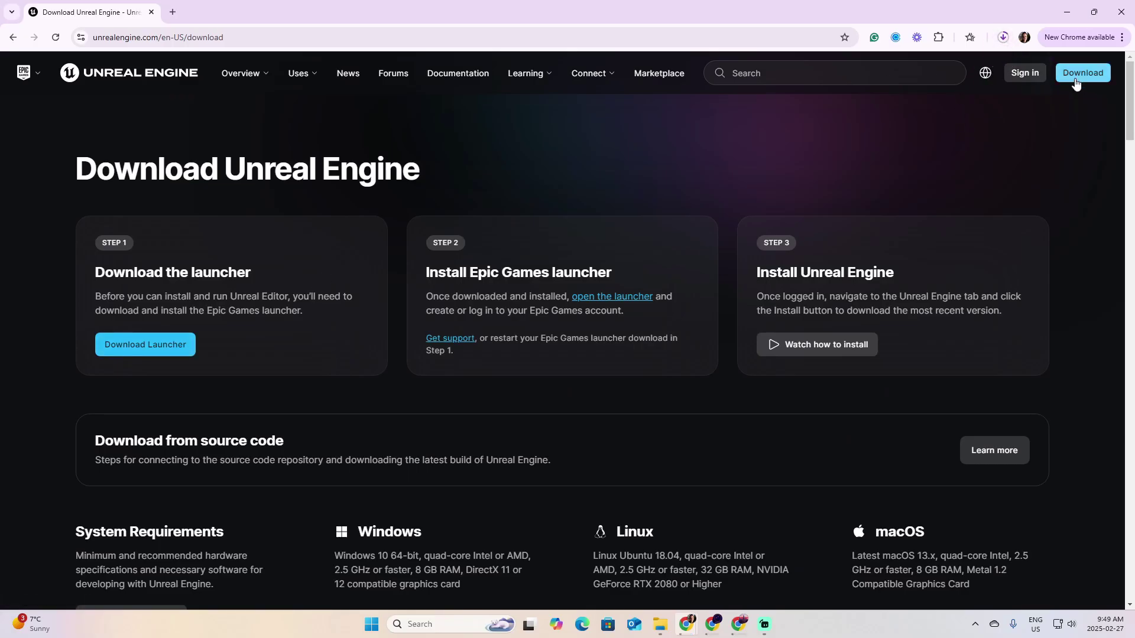
click(1003, 38)
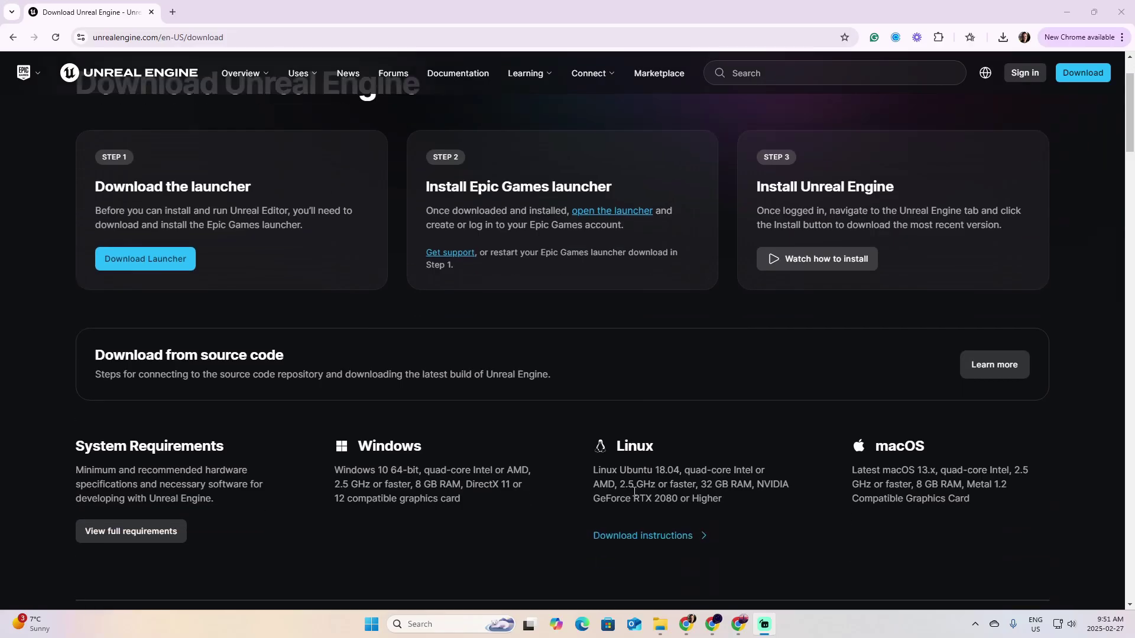
scroll(632, 491, down, 2)
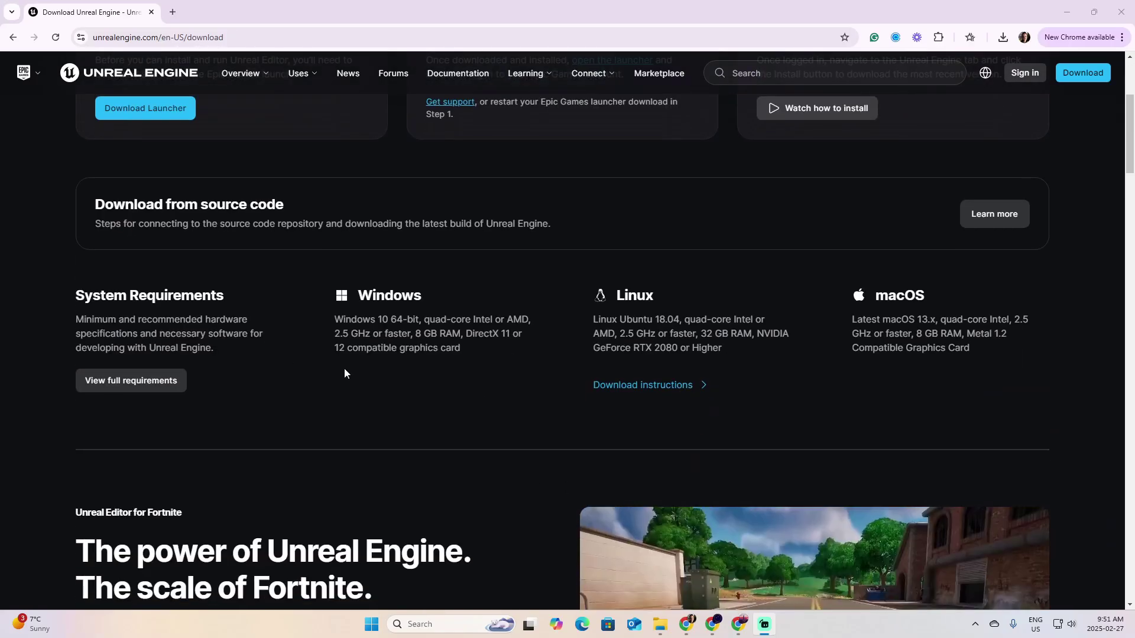
scroll(507, 387, down, 2)
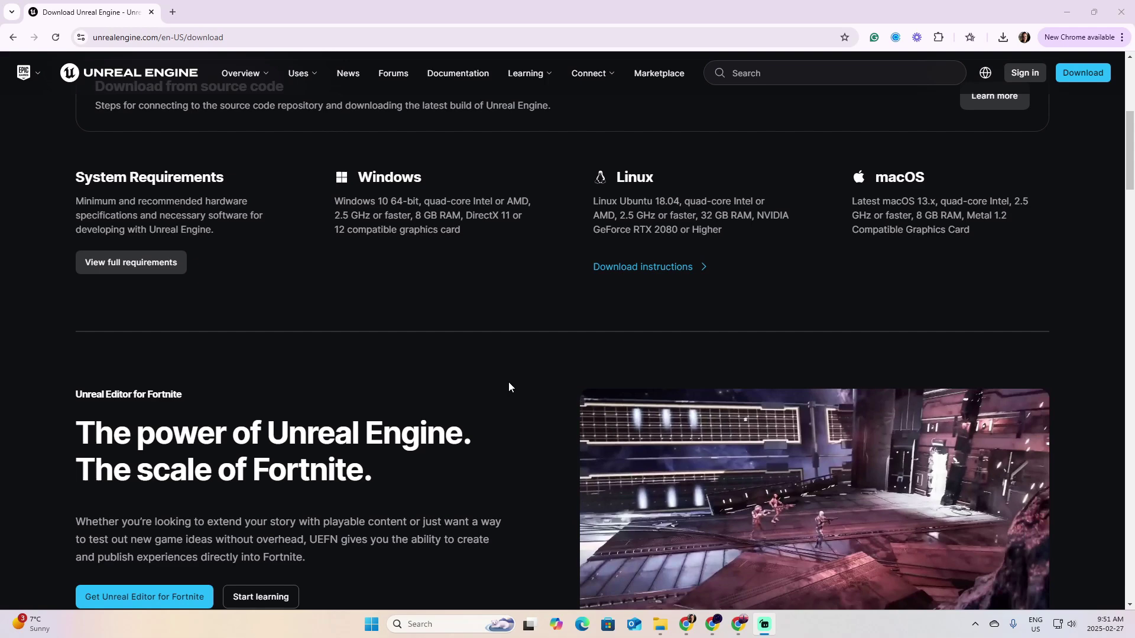
scroll(509, 387, down, 2)
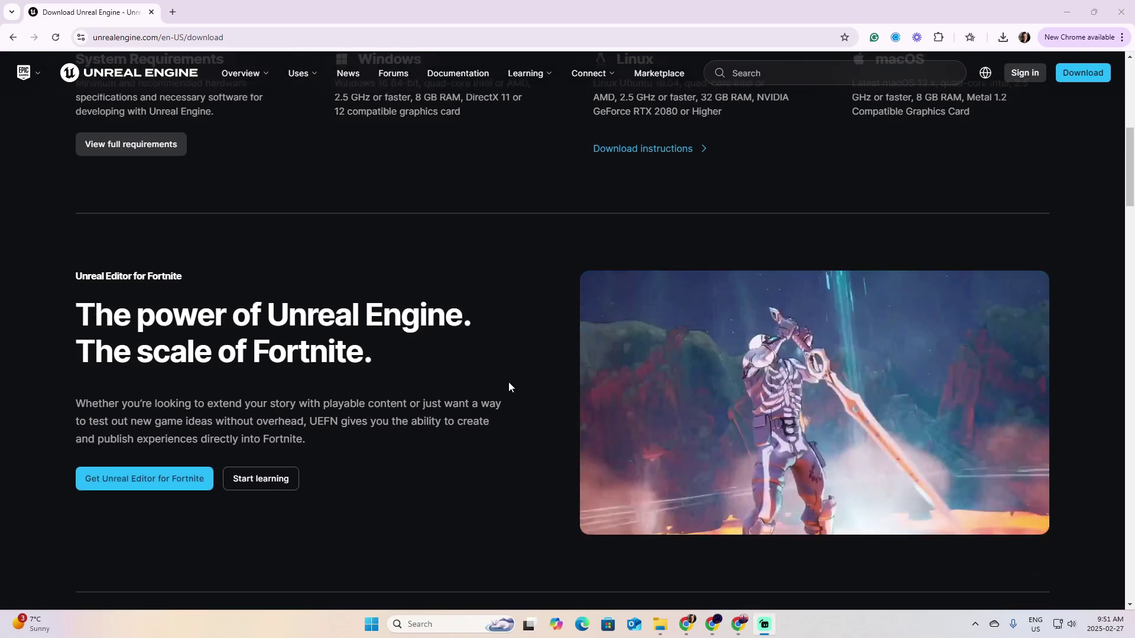
scroll(508, 387, up, 6)
scroll(935, 117, up, 2)
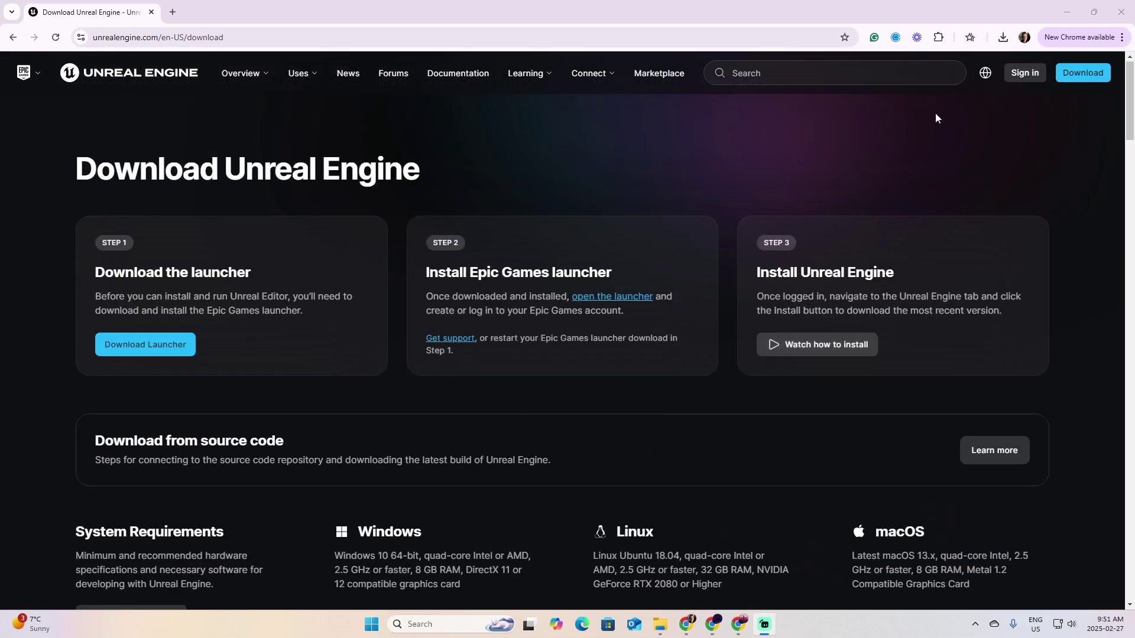
click(1003, 38)
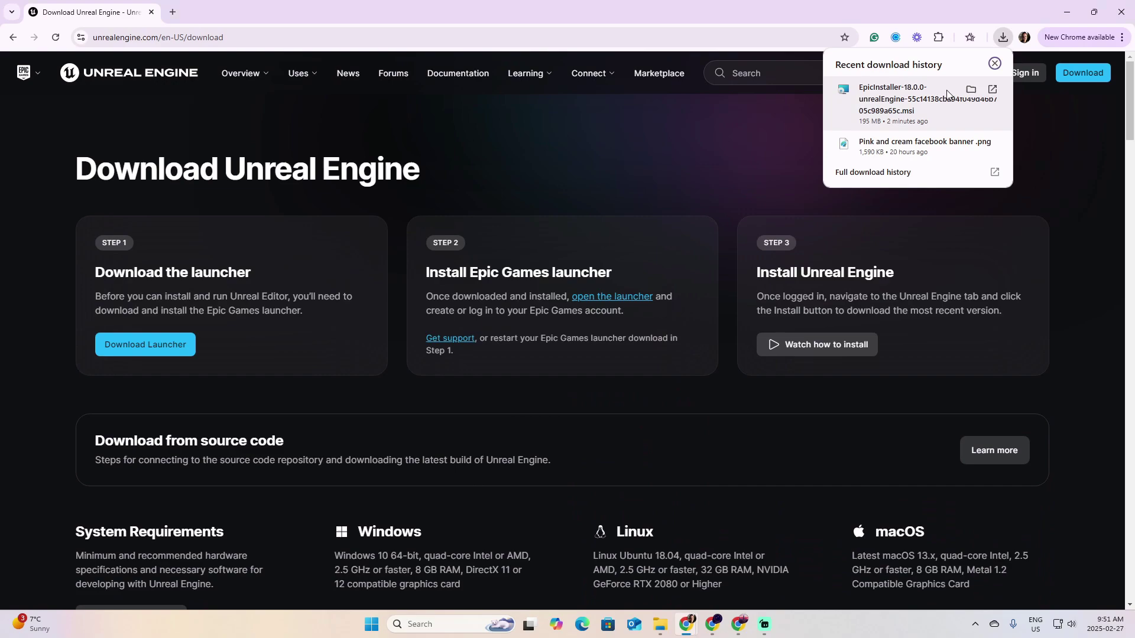
click(970, 90)
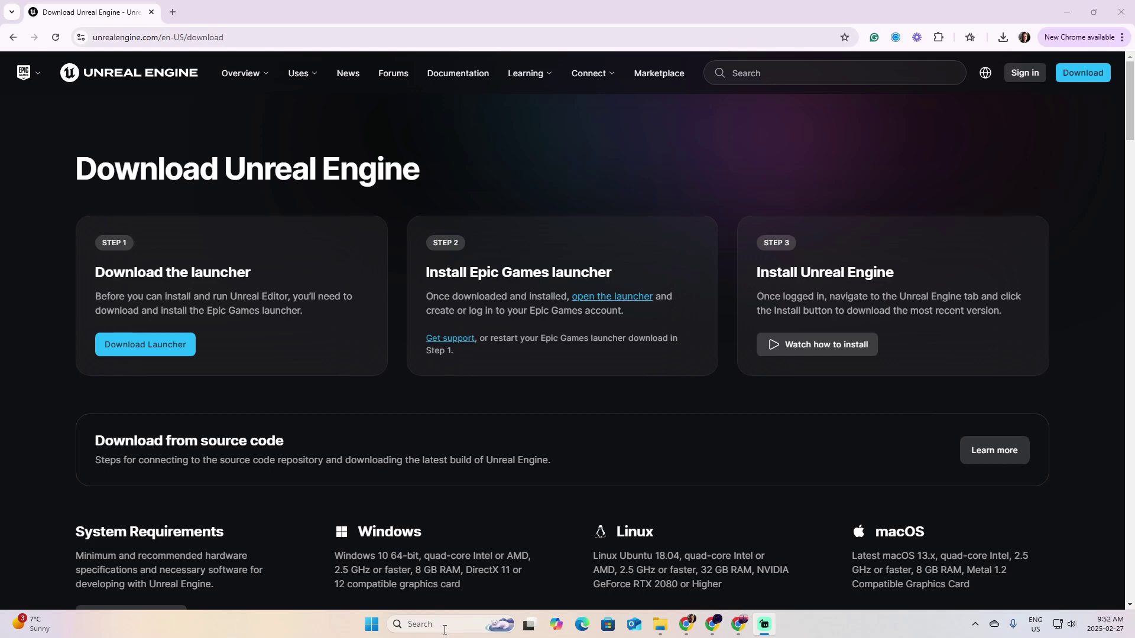
- Launch Epic Games Launcher from Windows search, maximize it and scroll the Store Discover page
click(448, 625)
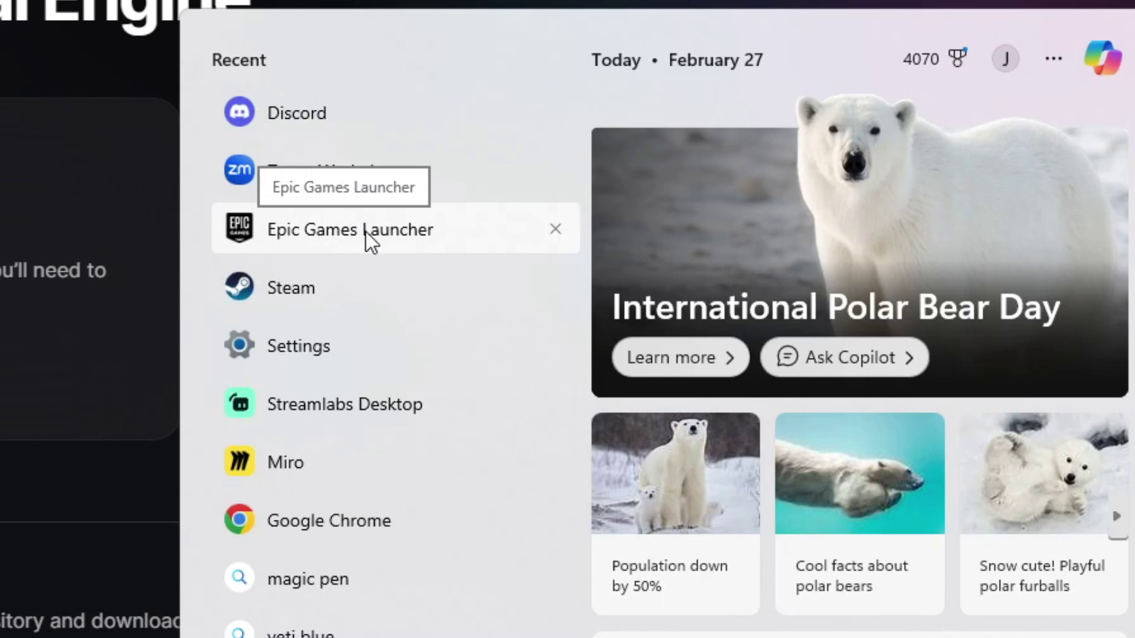
click(366, 232)
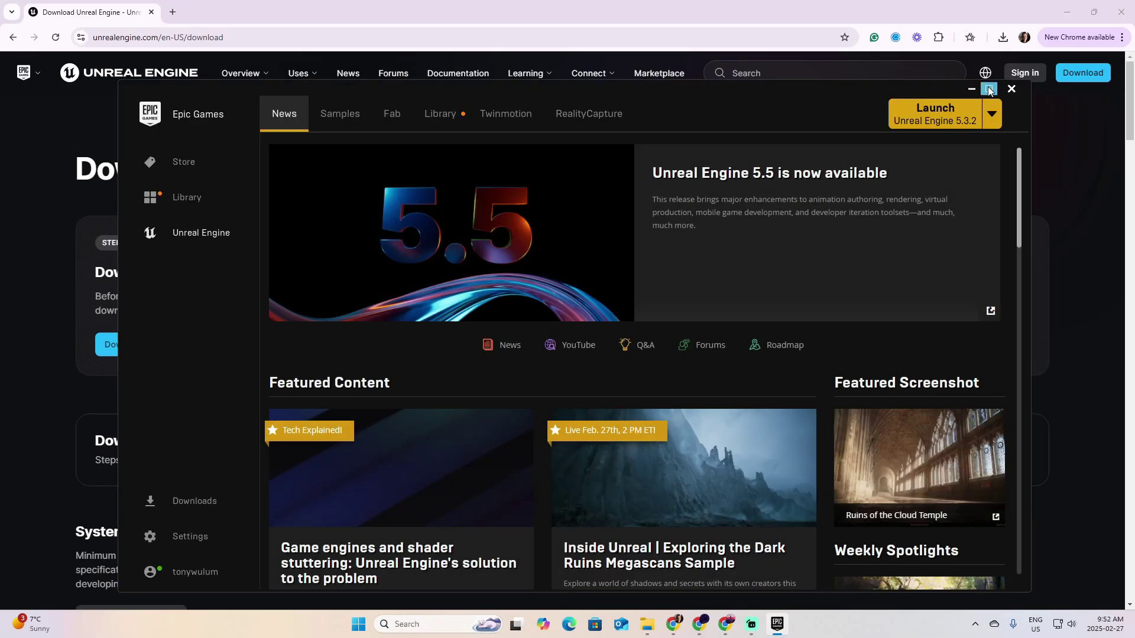
click(989, 90)
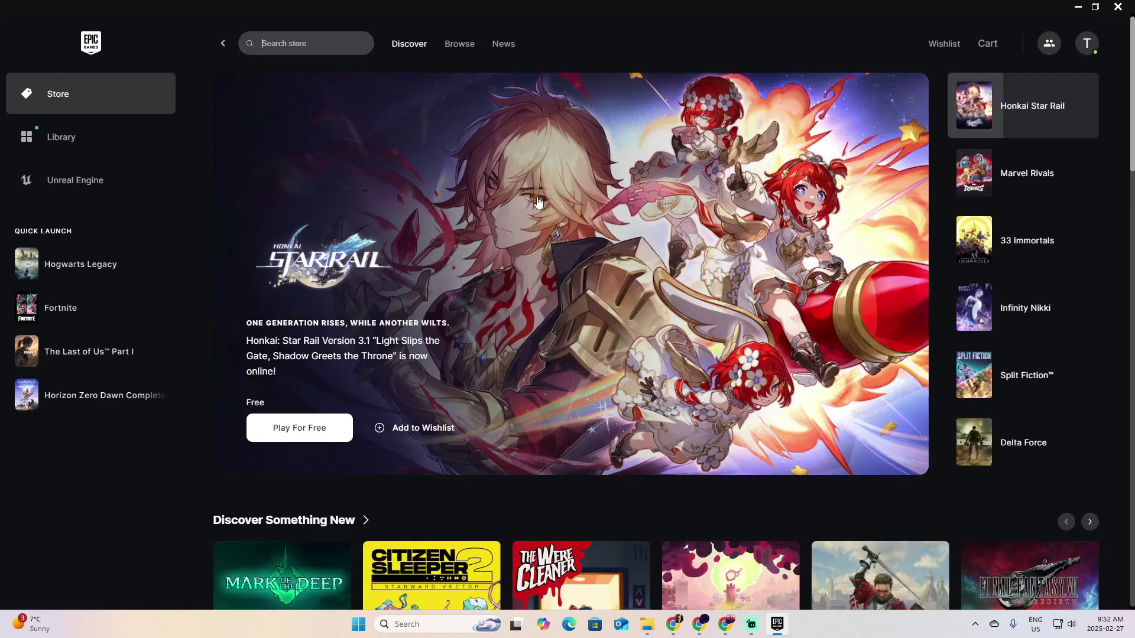
scroll(694, 319, down, 5)
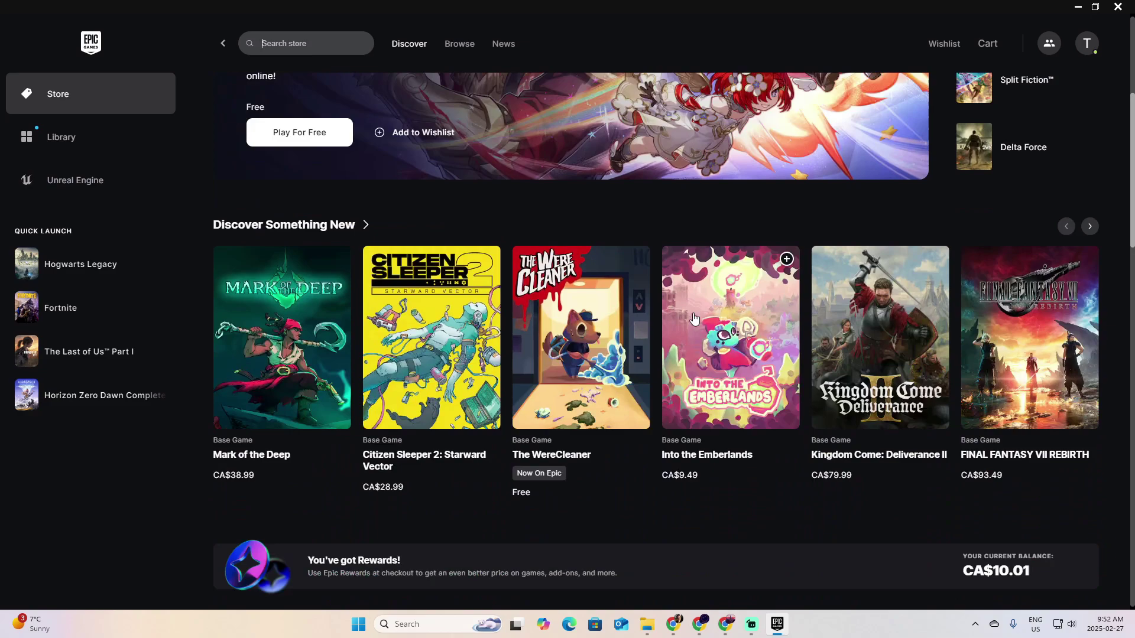
scroll(694, 319, down, 7)
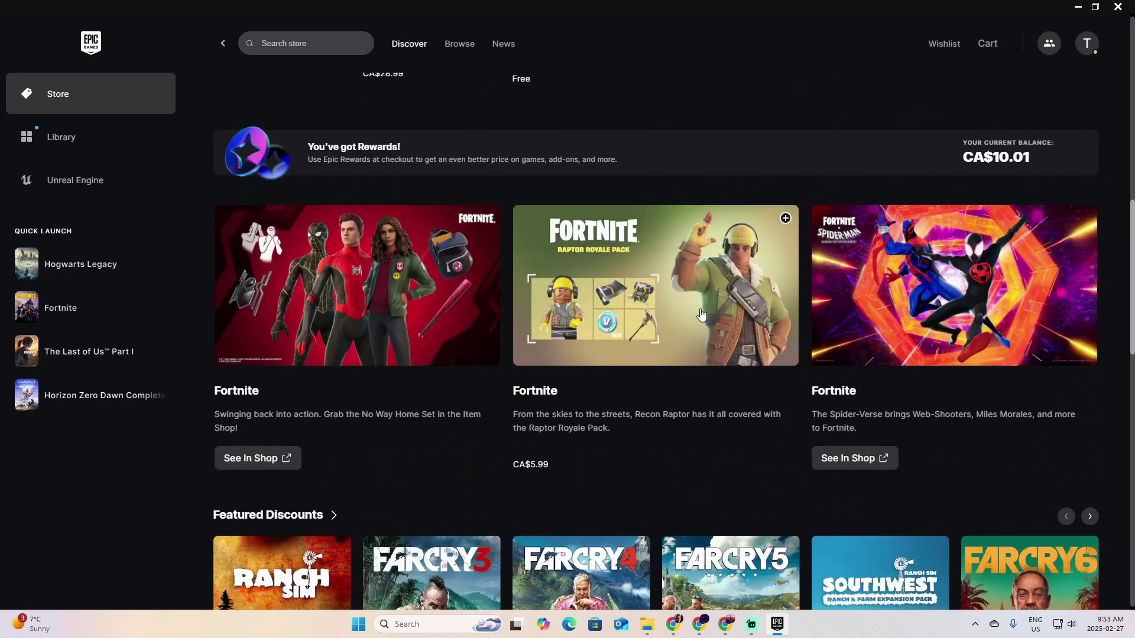
scroll(688, 292, up, 12)
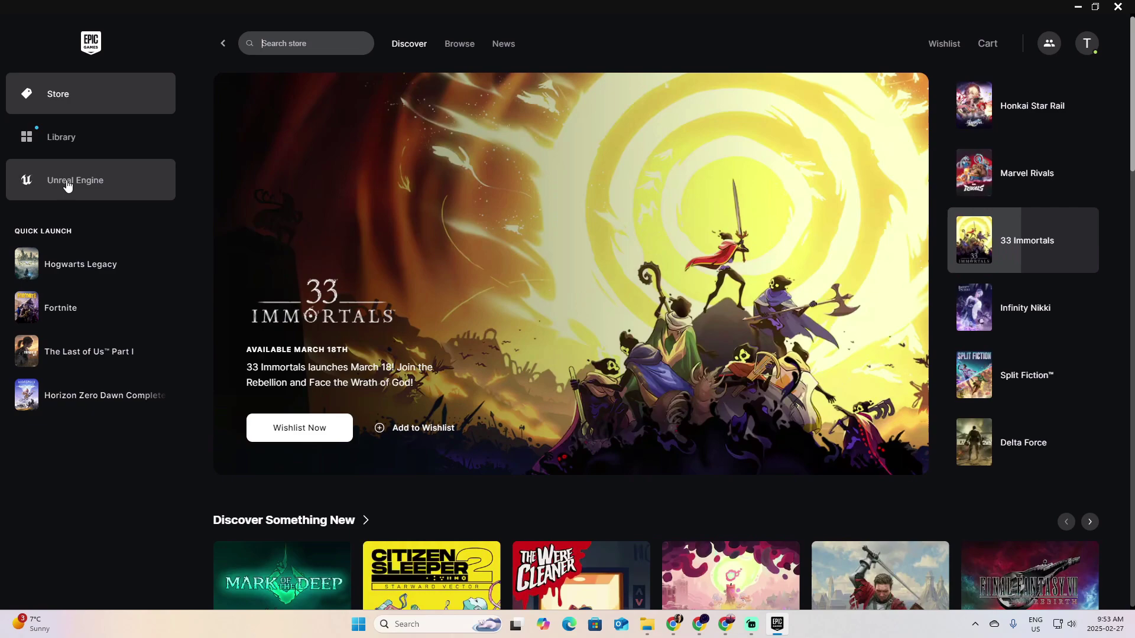
- Switch to the launcher's Unreal Engine section and scroll down the News page
click(67, 185)
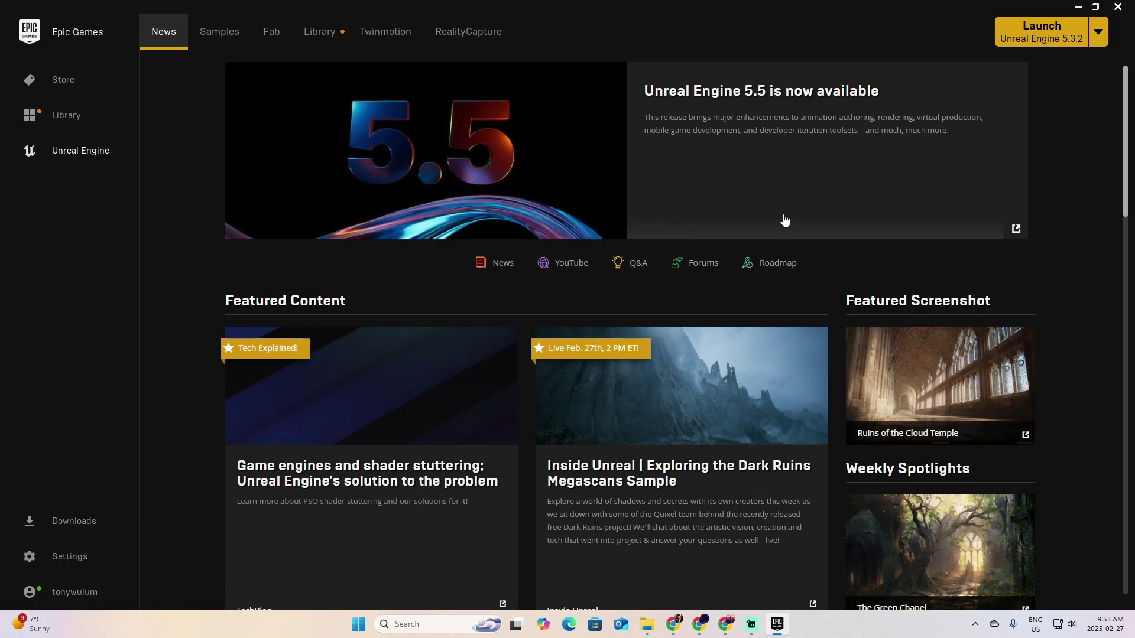
scroll(769, 221, down, 5)
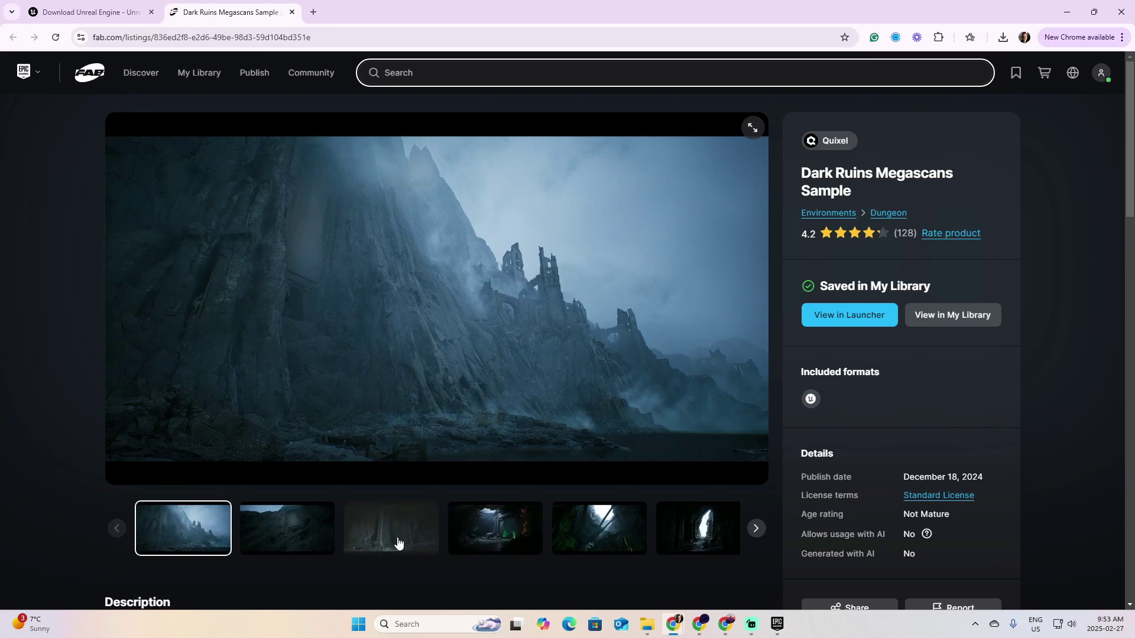
- View the third and fourth gallery images of the Dark Ruins Megascans Sample, including the cave scene
click(396, 541)
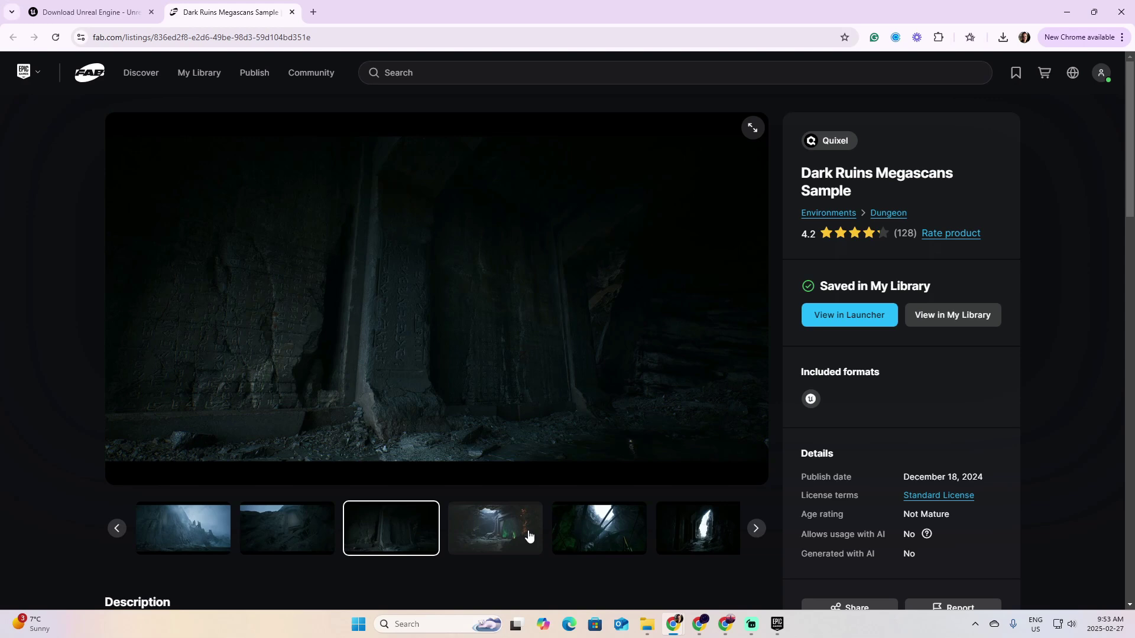
click(529, 536)
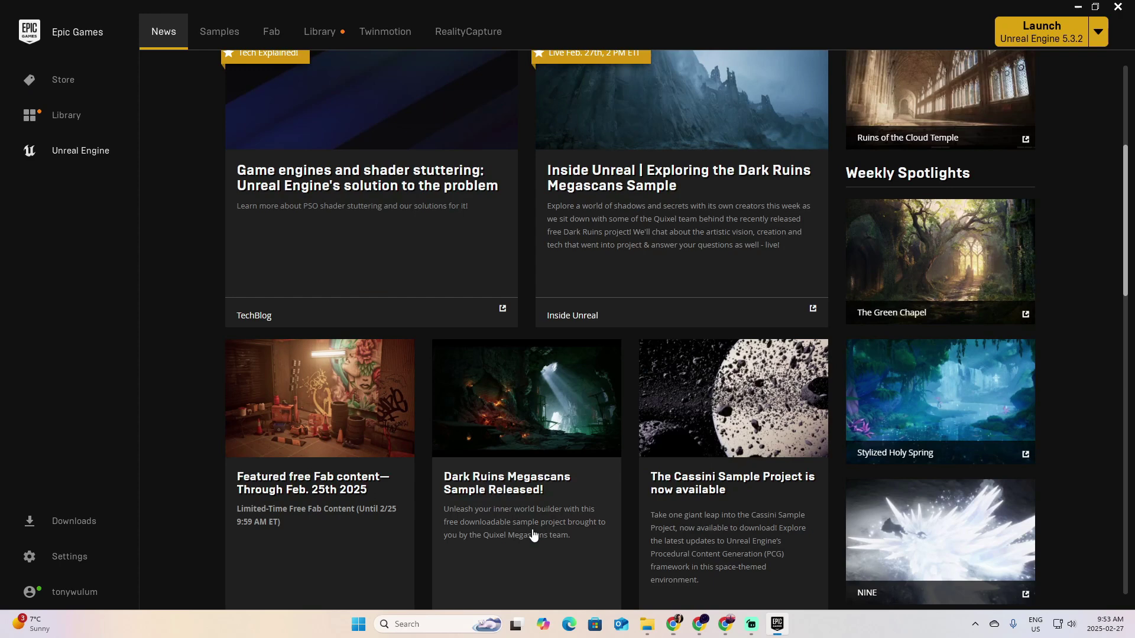
- Return to the top of News and open the Library to review installed engines and projects
scroll(585, 232, up, 5)
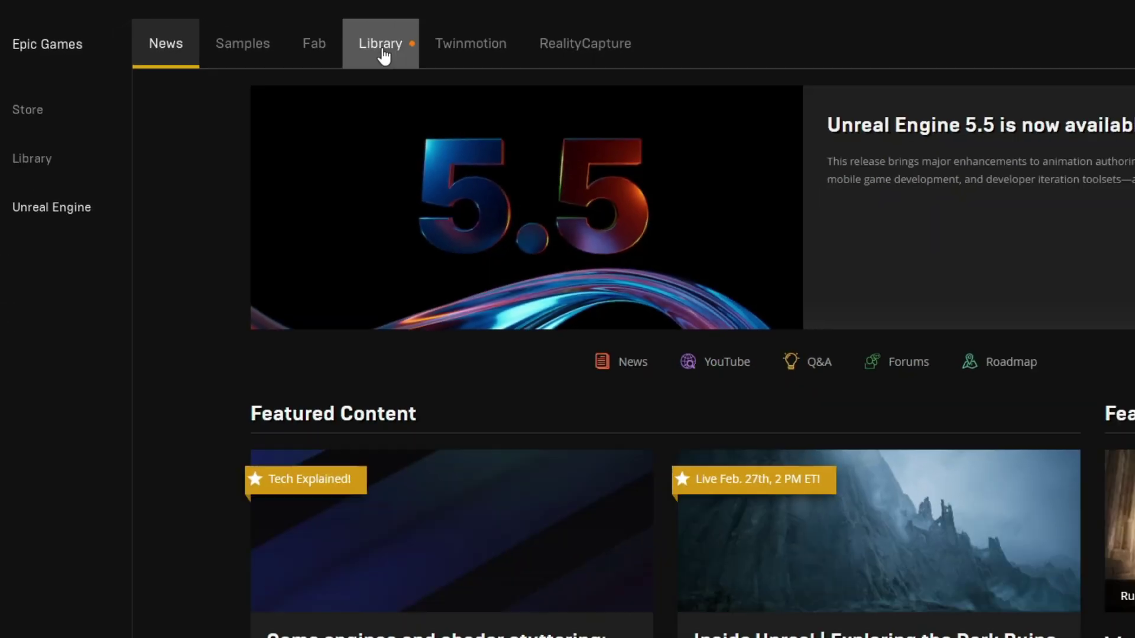
click(535, 83)
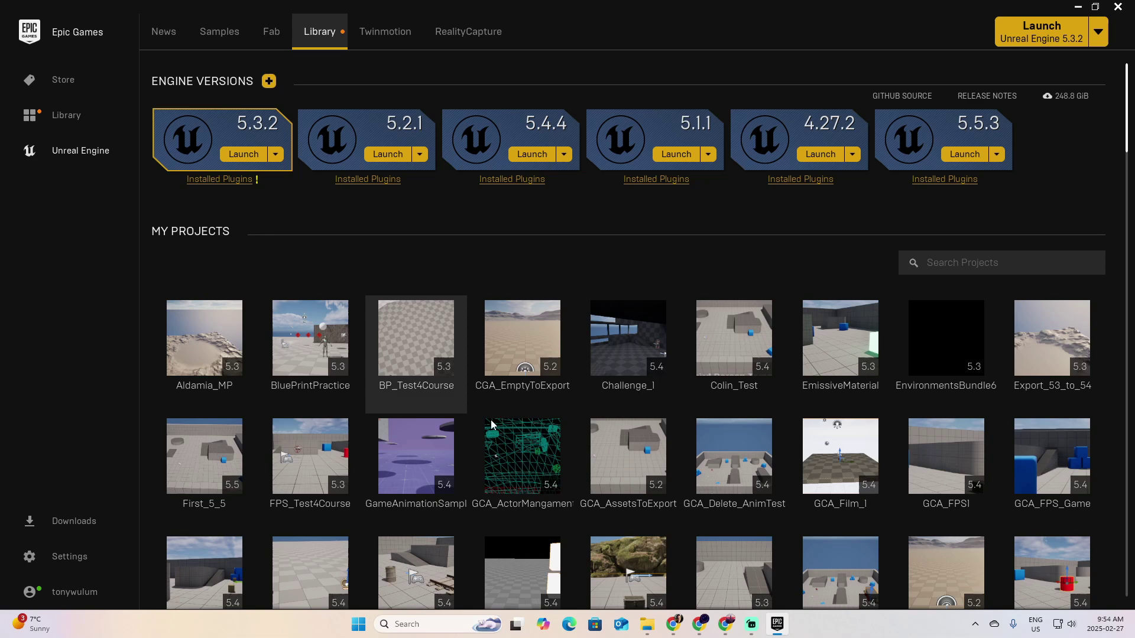
scroll(600, 411, down, 1)
scroll(600, 406, down, 3)
scroll(599, 407, up, 4)
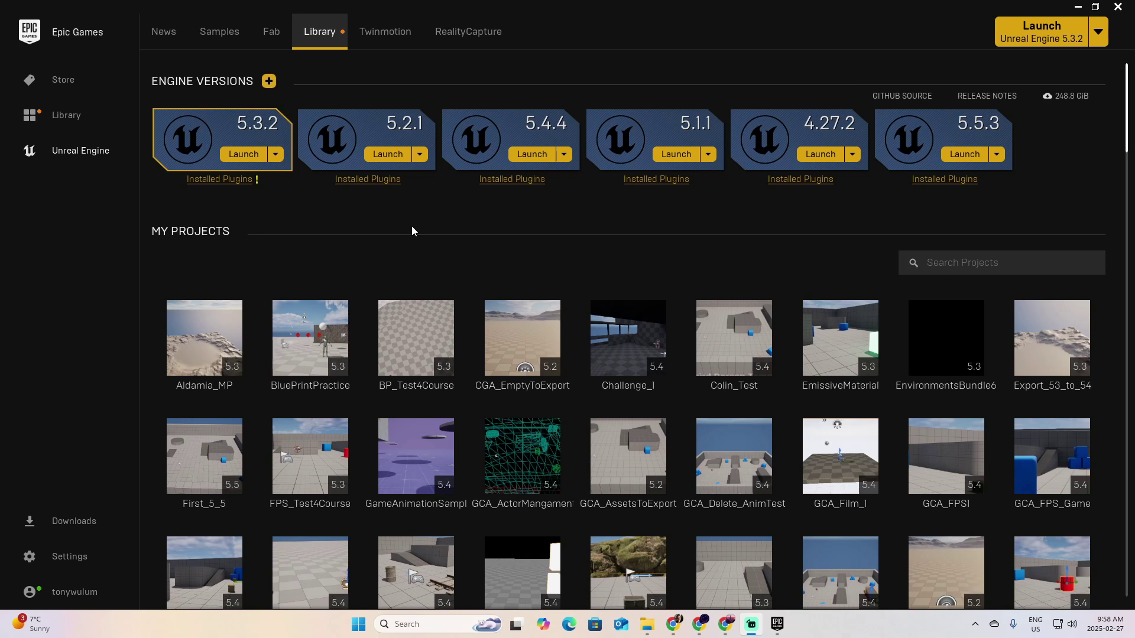
- Add a new engine version slot and keep 5.0.3 in its version dropdown
click(269, 81)
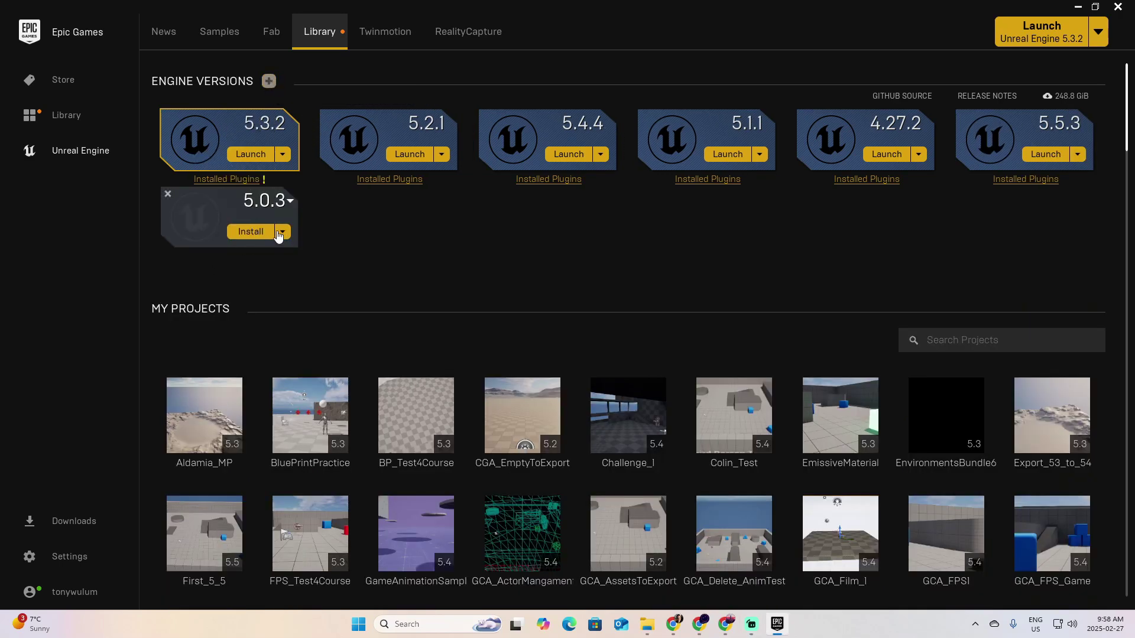
click(290, 200)
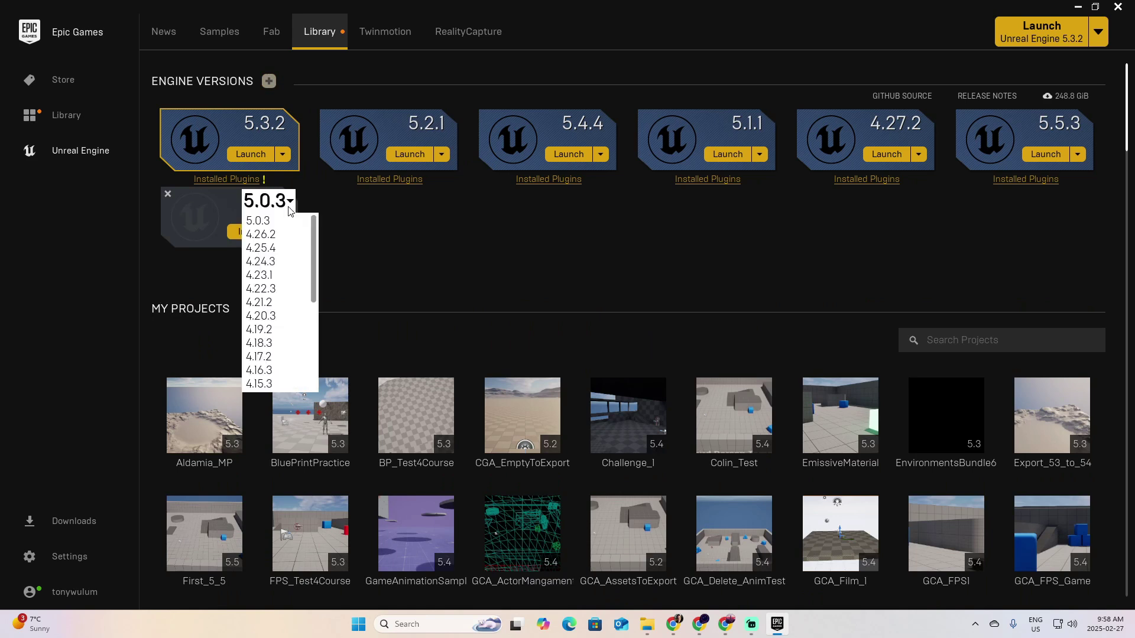
mouse_move(312, 235)
mouse_down()
mouse_move(320, 340)
mouse_move(327, 229)
mouse_up()
click(266, 222)
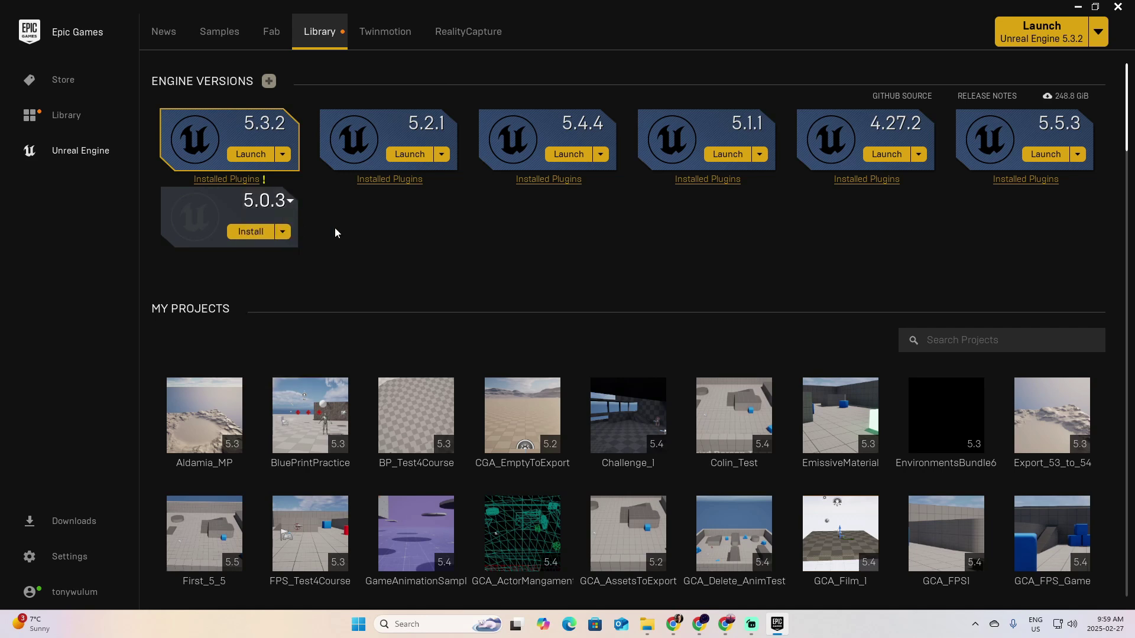
- Bring up the 5.0.3 install-location prompt, cancelling an attempt to pick another folder
click(251, 232)
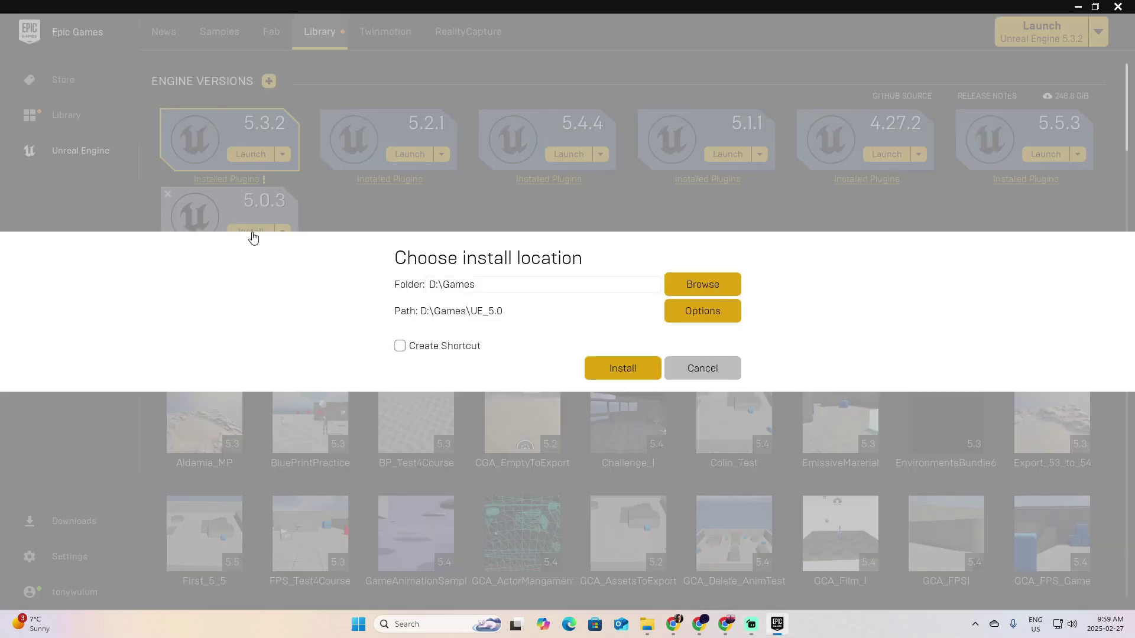
click(705, 285)
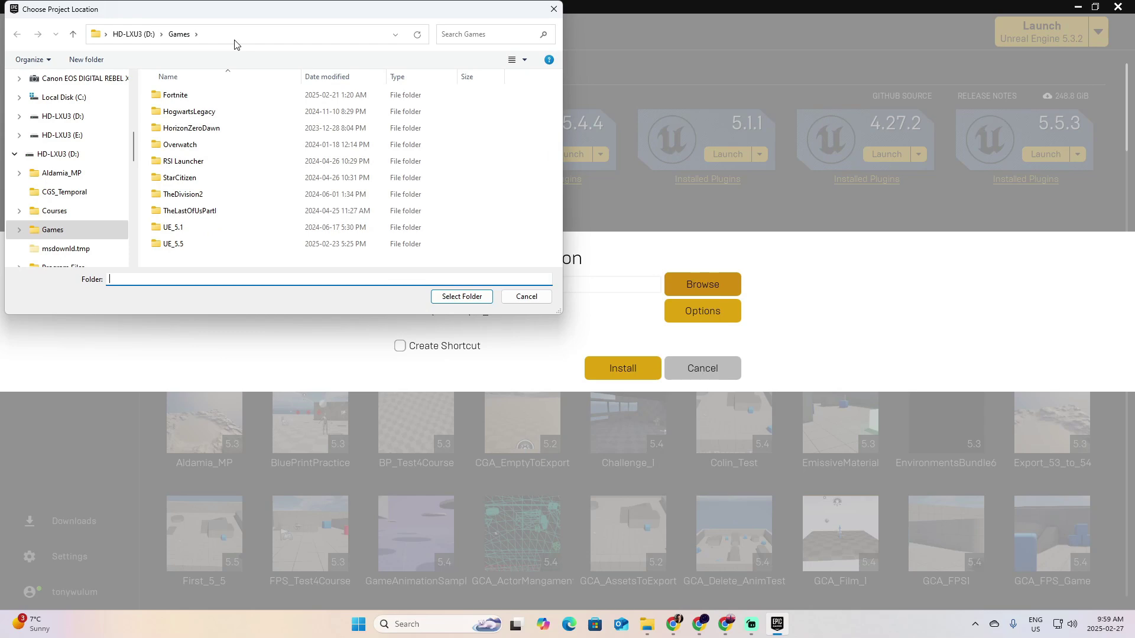
click(522, 297)
click(244, 234)
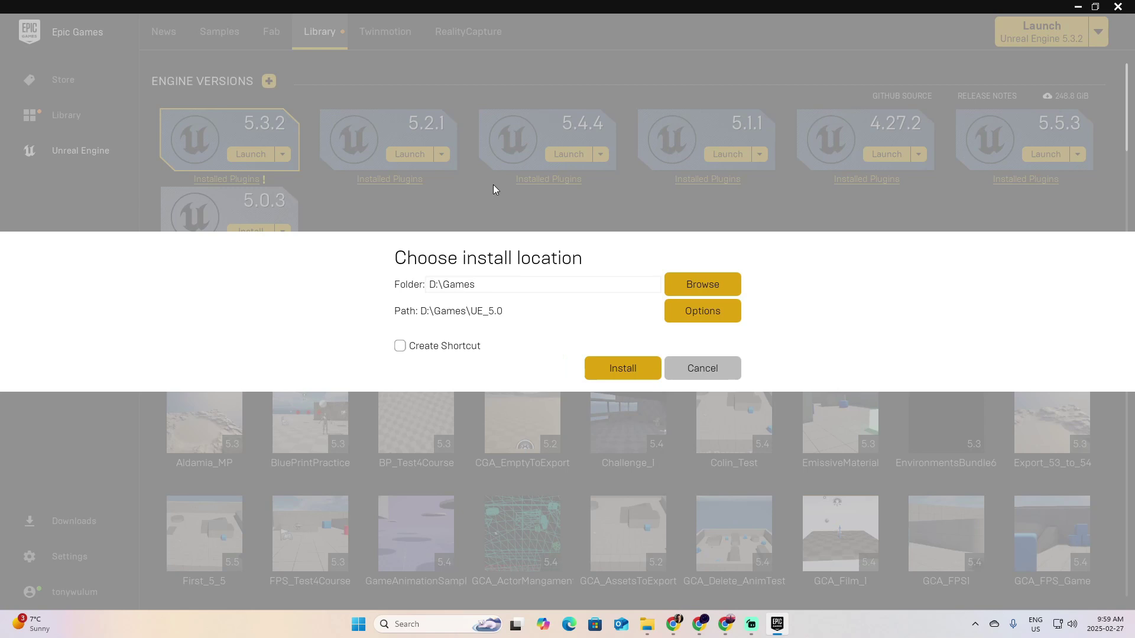
- Uncheck the Android, IOS and Linux target platforms in the install options and apply
click(694, 316)
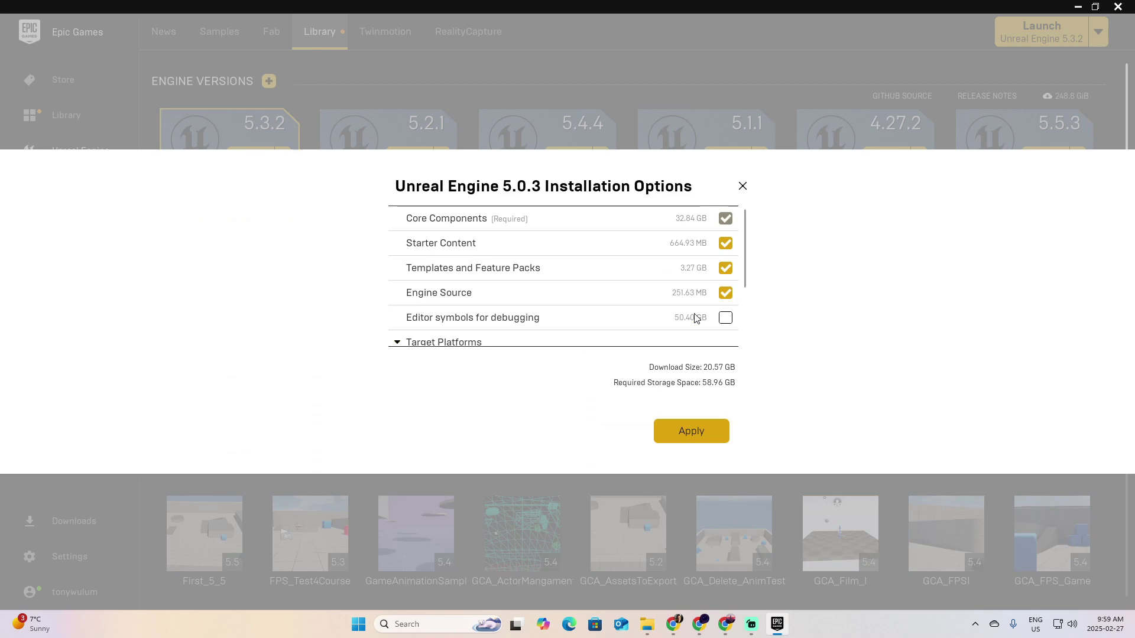
scroll(597, 279, down, 5)
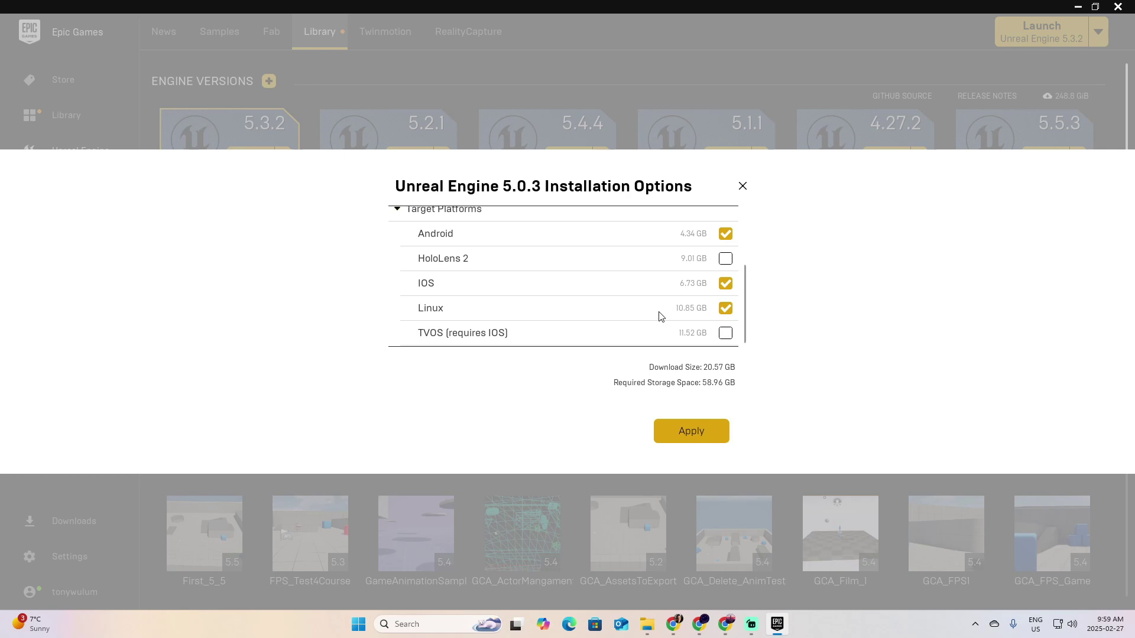
click(726, 236)
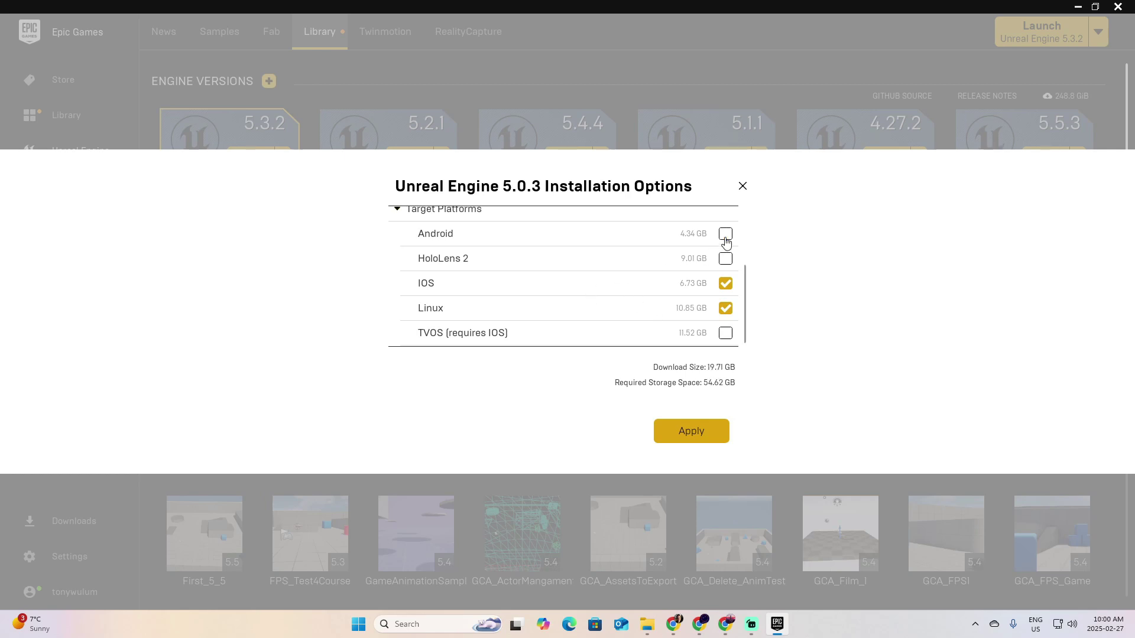
click(726, 284)
click(726, 309)
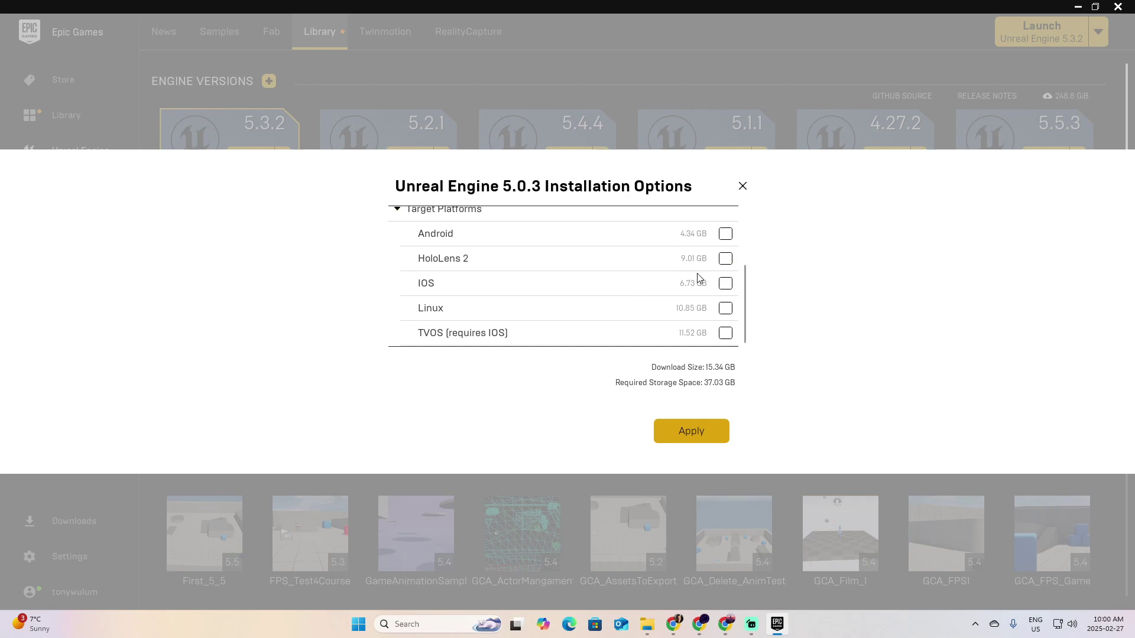
scroll(645, 307, up, 1)
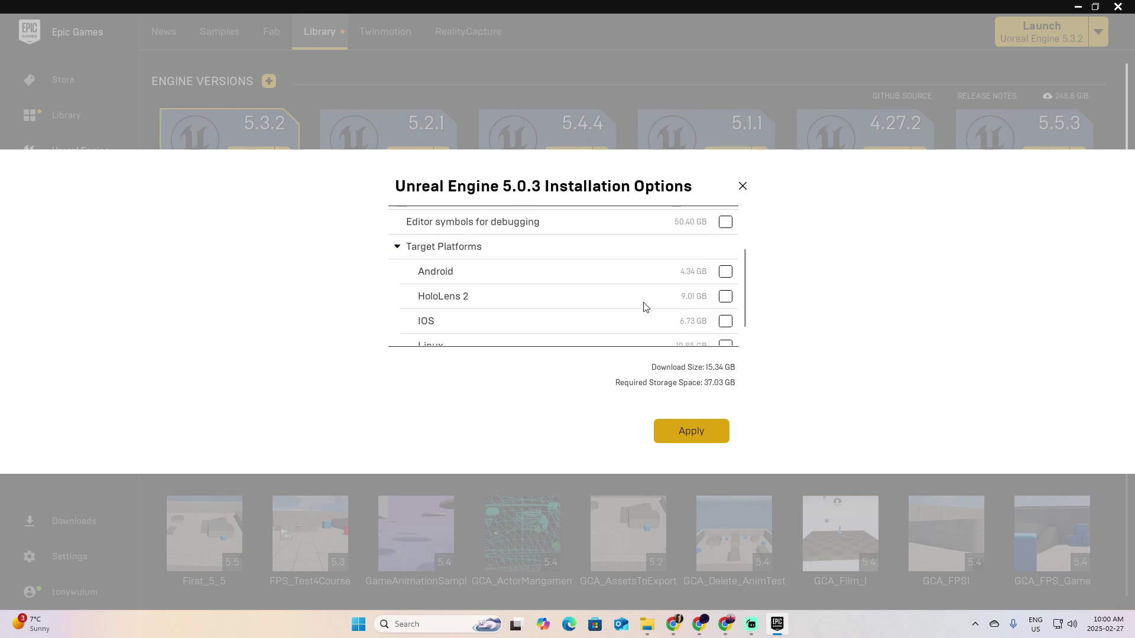
scroll(644, 307, down, 1)
scroll(591, 306, up, 2)
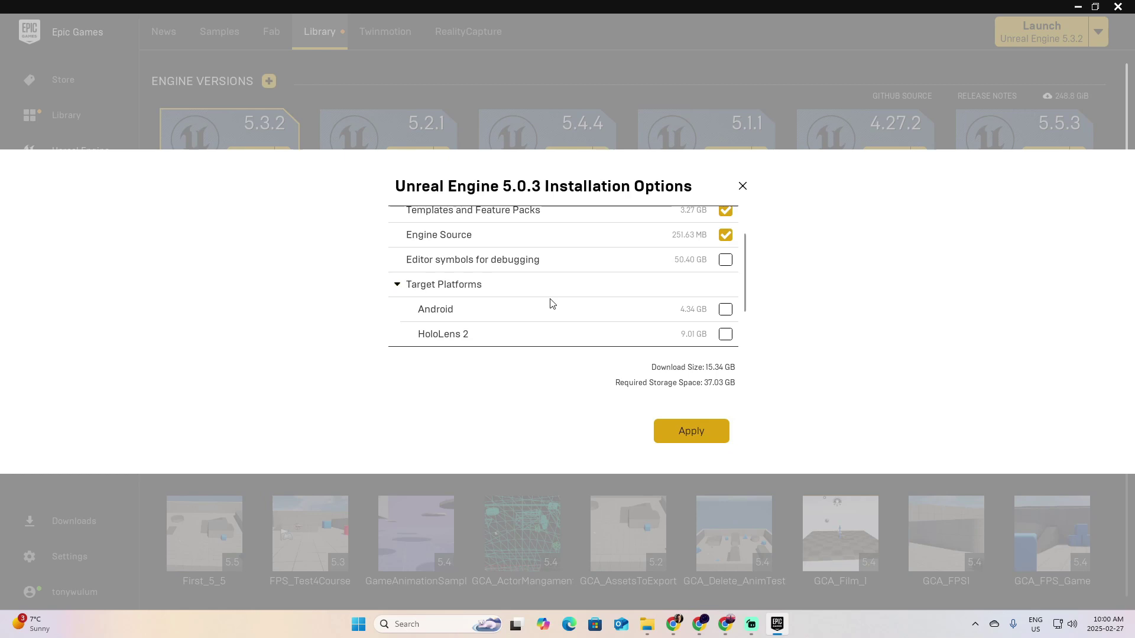
click(398, 286)
scroll(628, 282, up, 1)
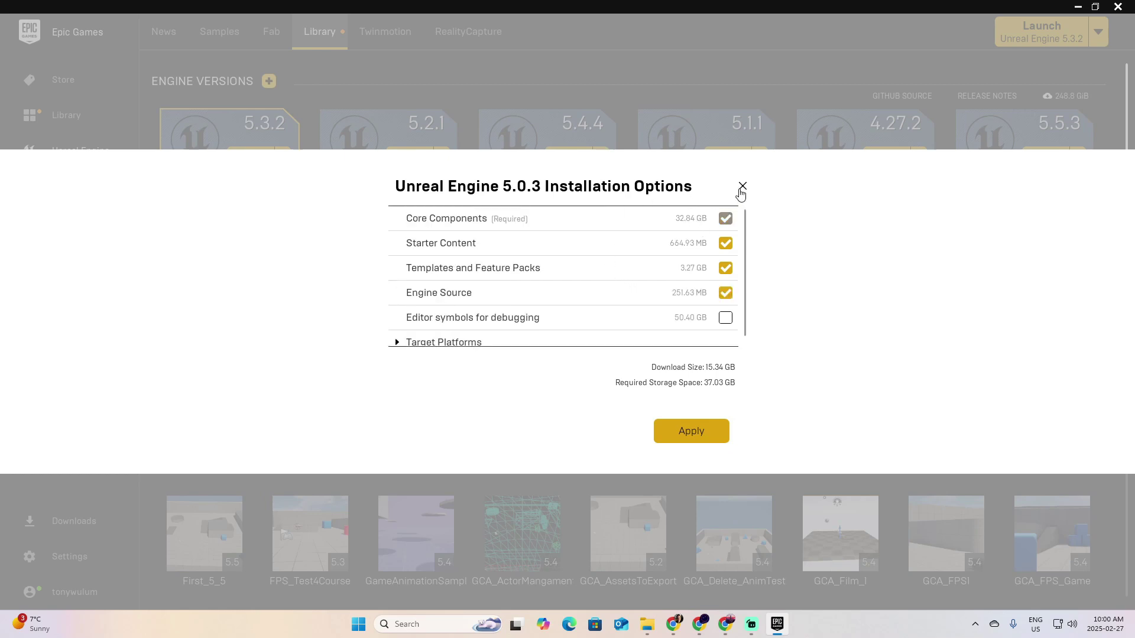
click(697, 428)
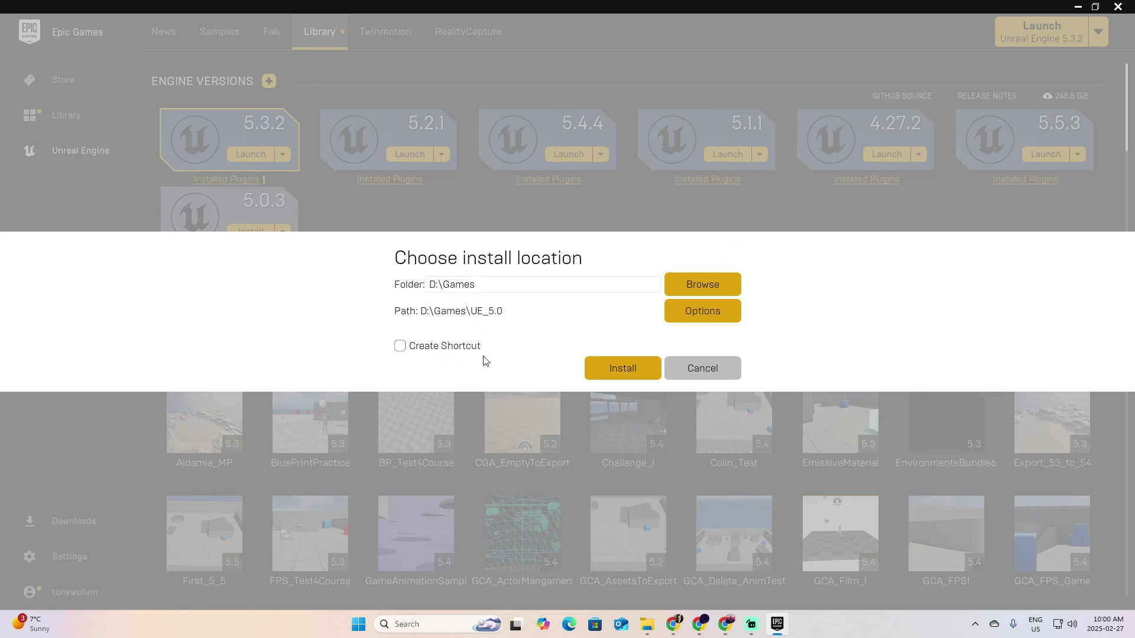
- Start installing Unreal Engine 5.0.3 into D:\Games\UE_5.0
click(619, 370)
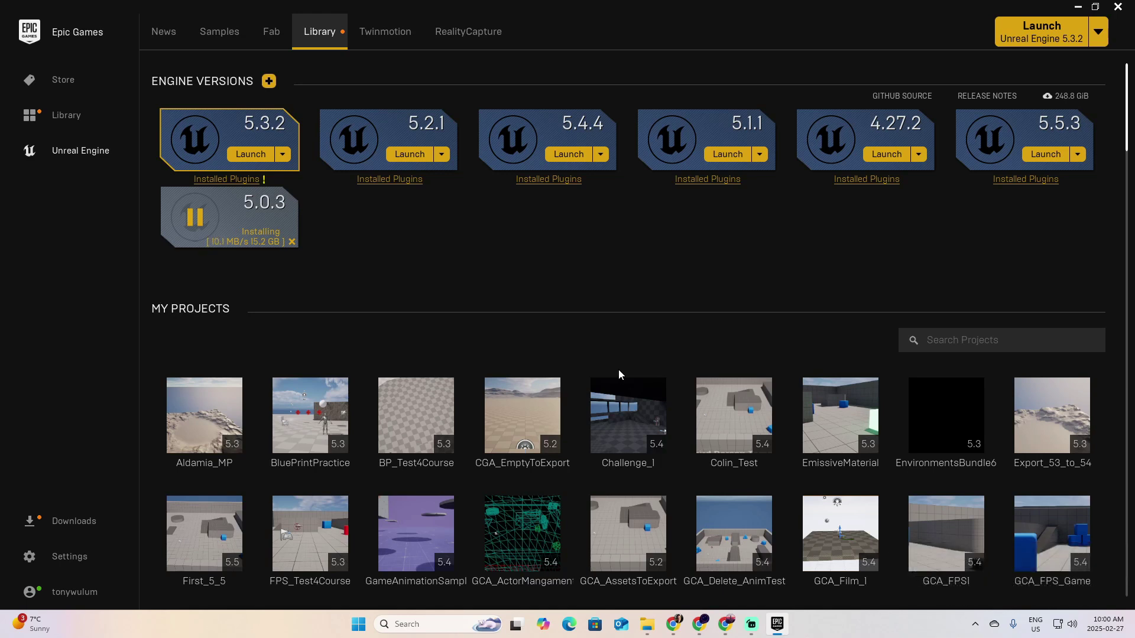
- Pause and uninstall the Unreal Engine 5.0.3 download, then launch Unreal Engine 5.4.4
click(292, 240)
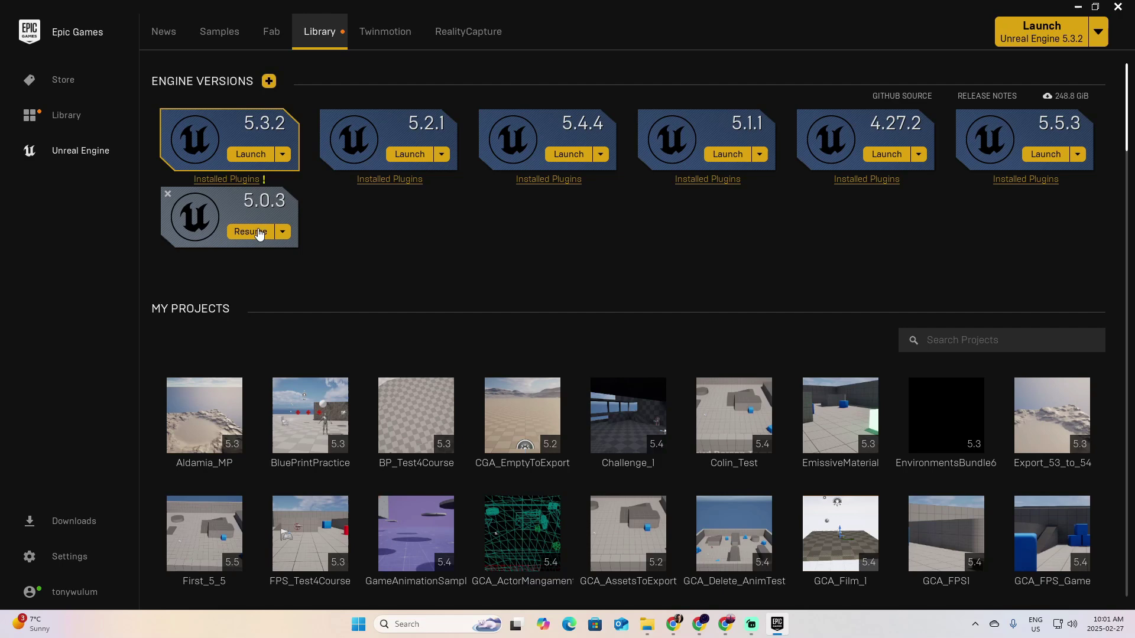
click(168, 194)
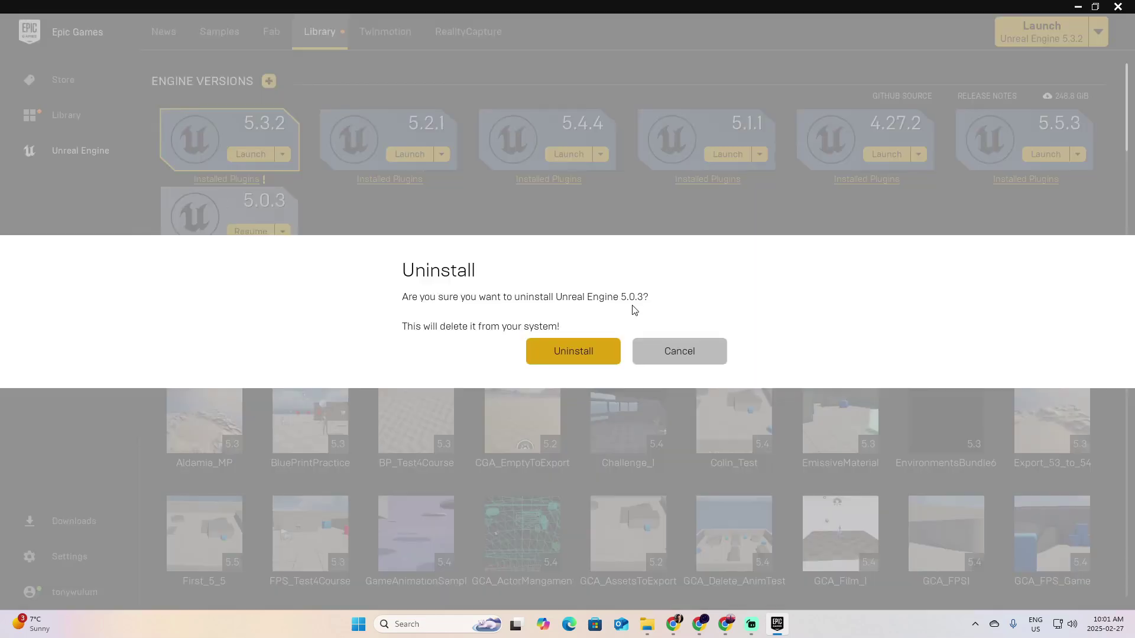
click(574, 352)
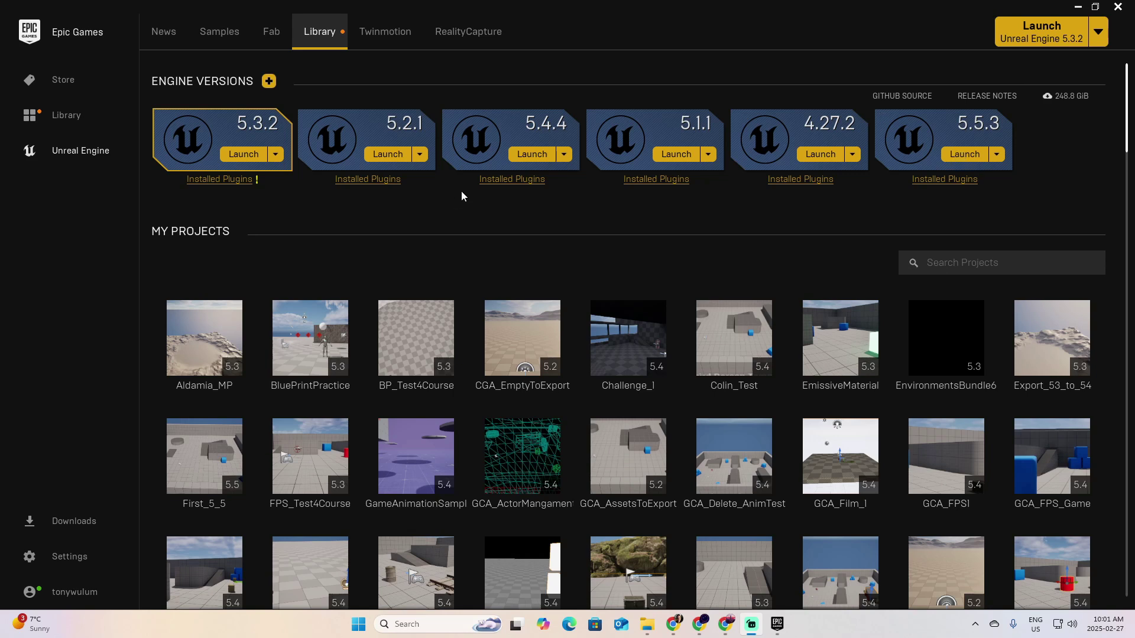
click(532, 154)
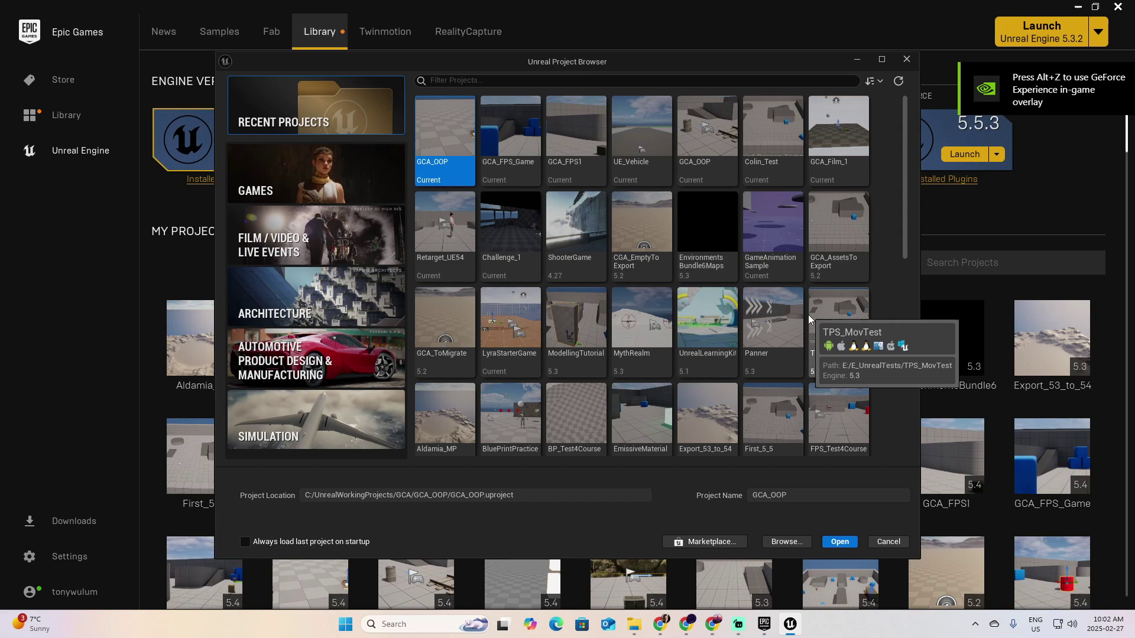
- Maximize the Unreal Project Browser so the full grid of recent projects shows
click(882, 59)
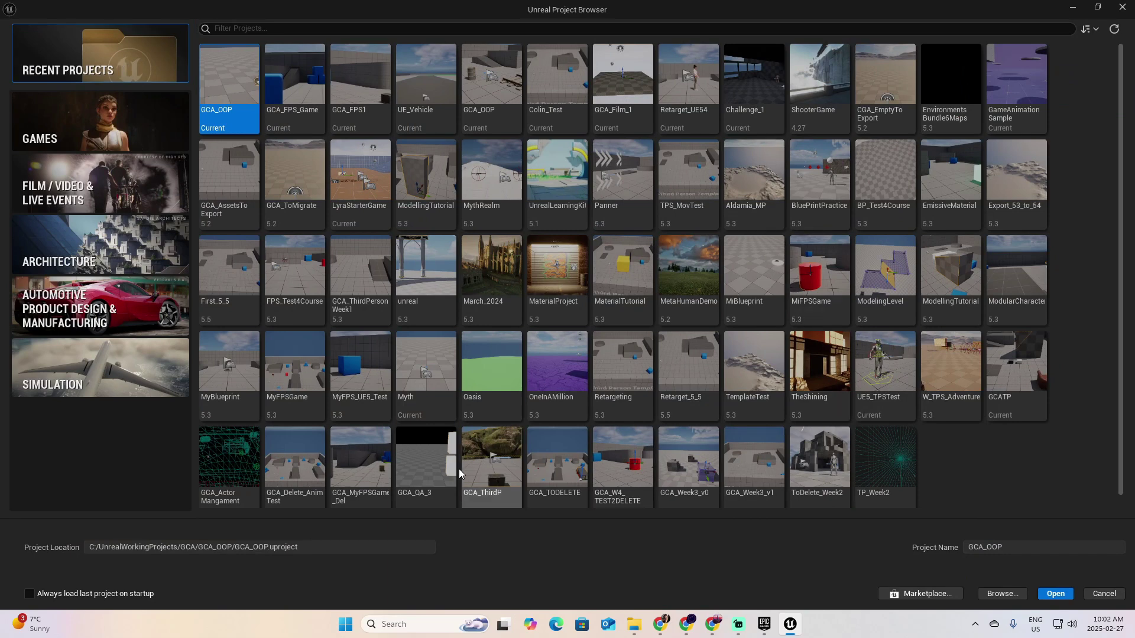
- Browse the Film, Architecture, Automotive and Simulation categories, then pick the Third Person game template
click(118, 144)
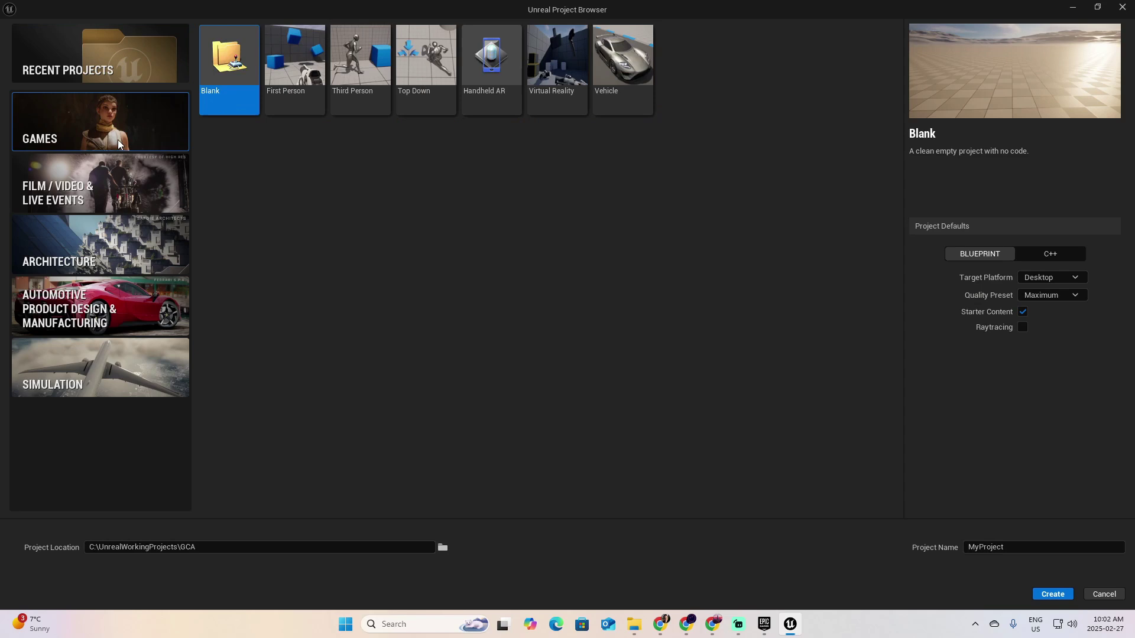
click(94, 190)
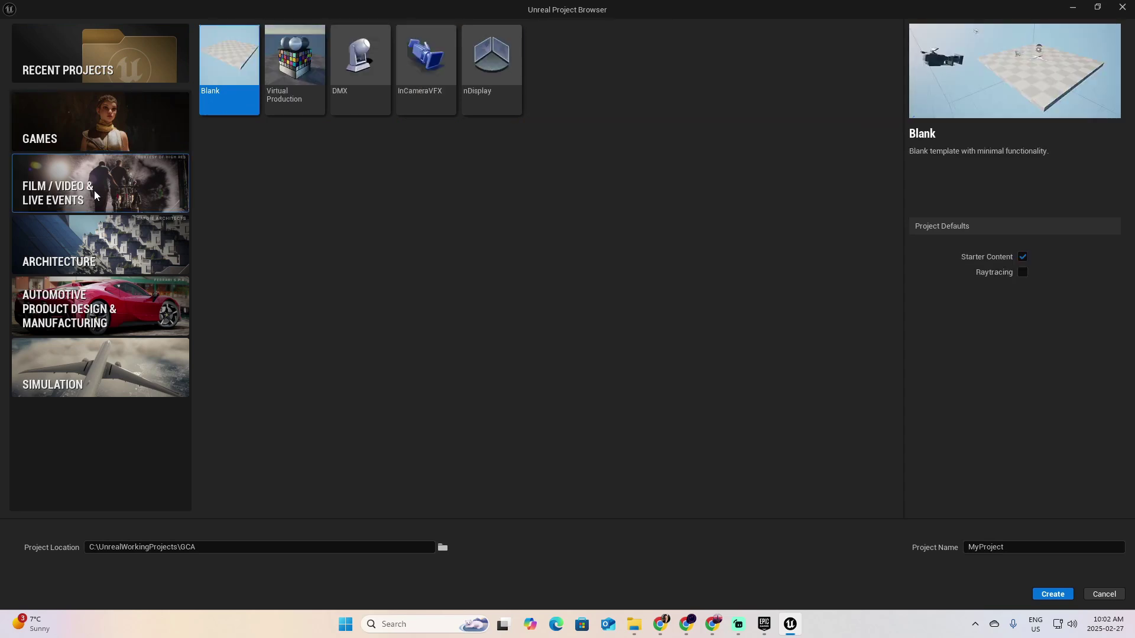
click(81, 249)
click(124, 315)
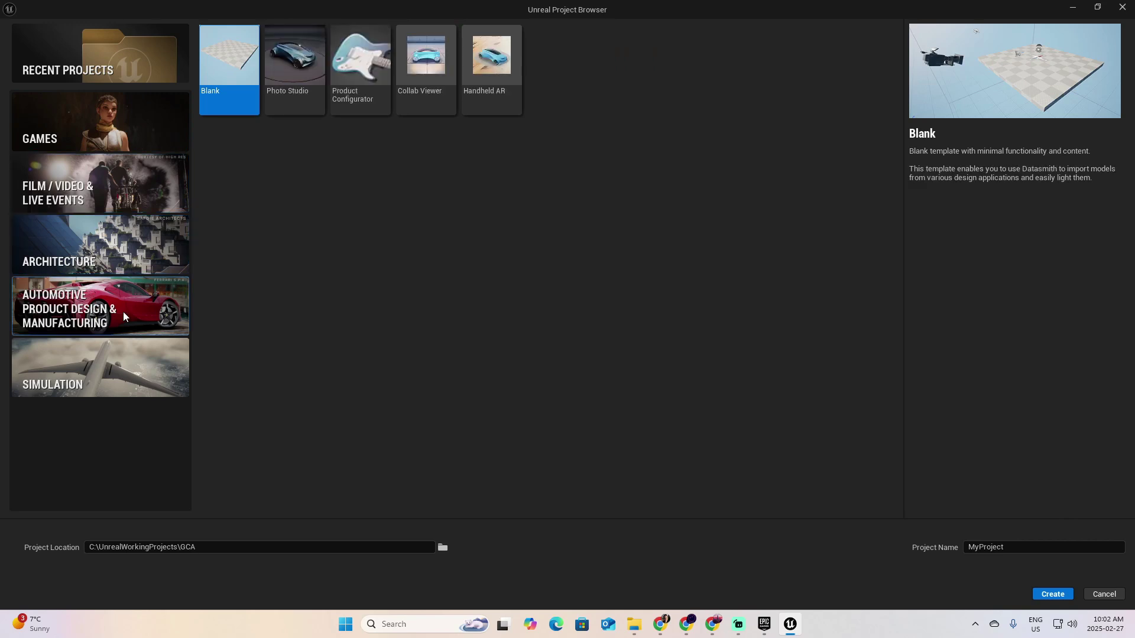
click(112, 372)
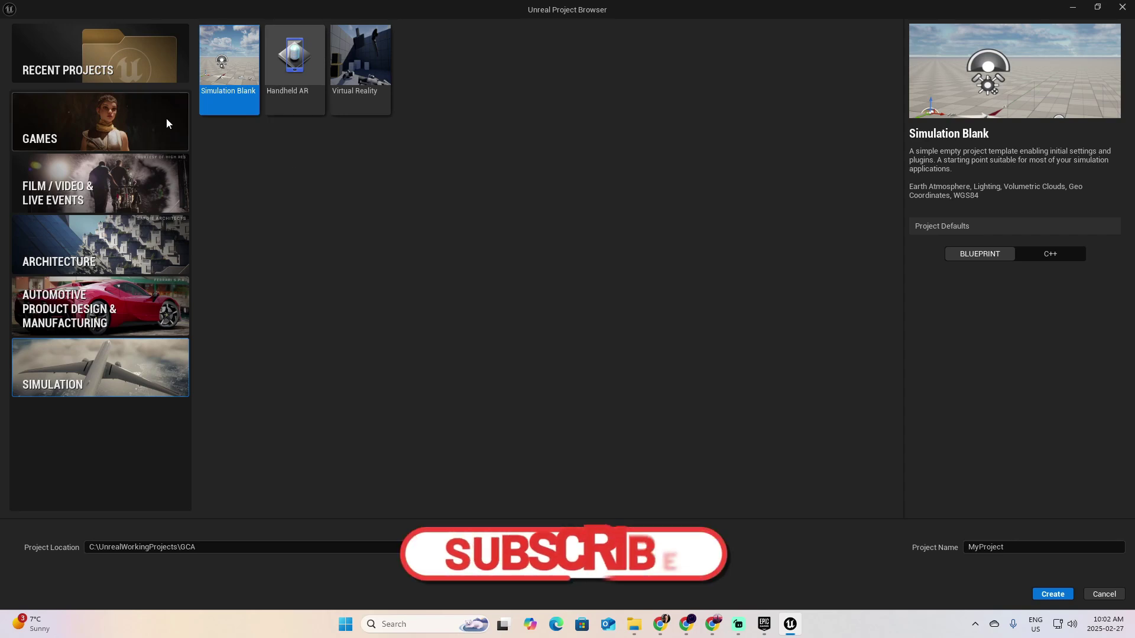
click(100, 120)
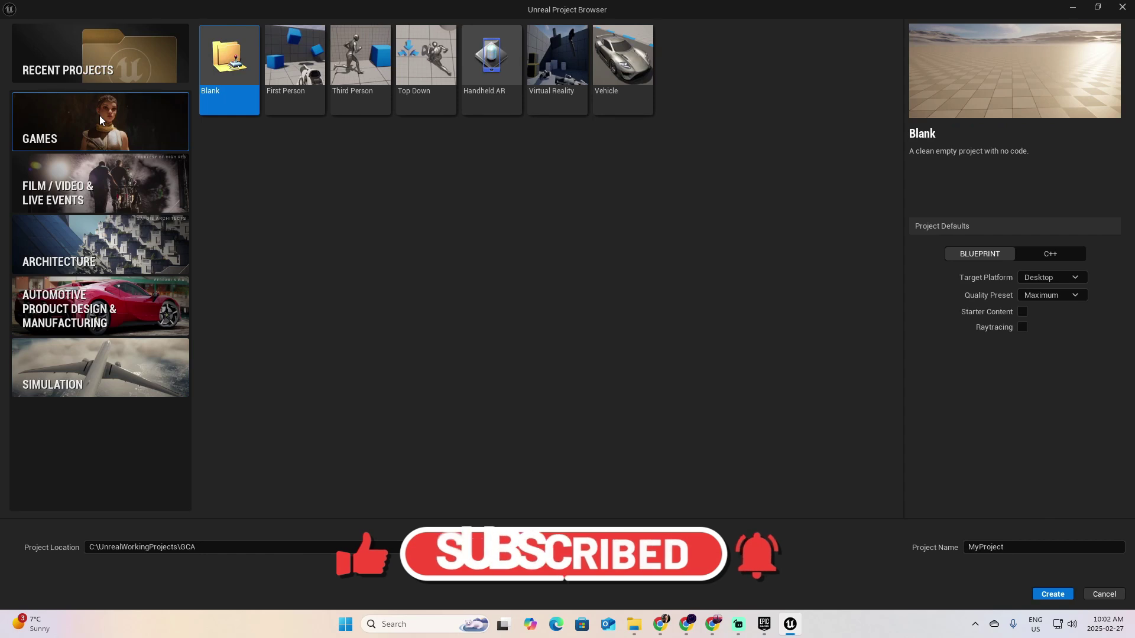
click(361, 55)
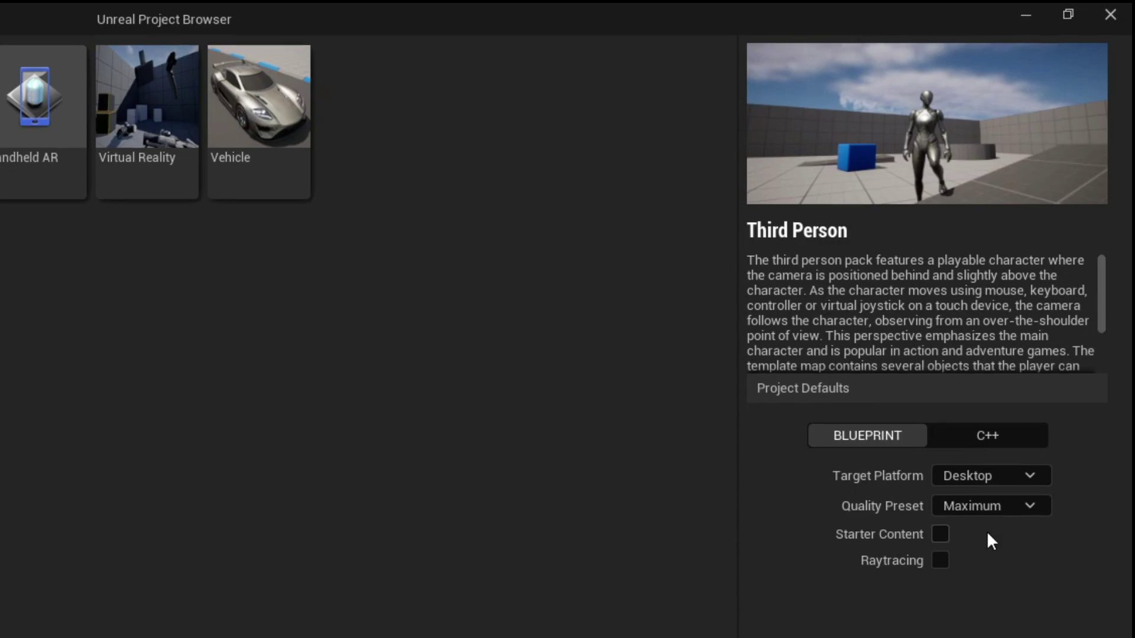
- Set project defaults to C++, Desktop target, Maximum quality, with Starter Content included
click(953, 347)
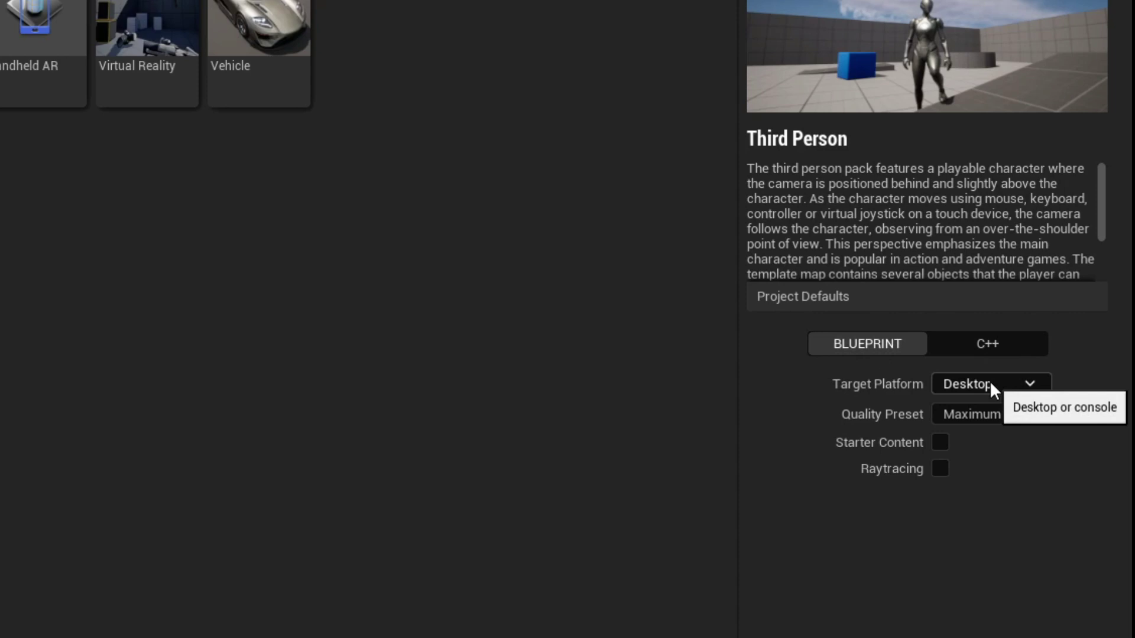
click(1015, 390)
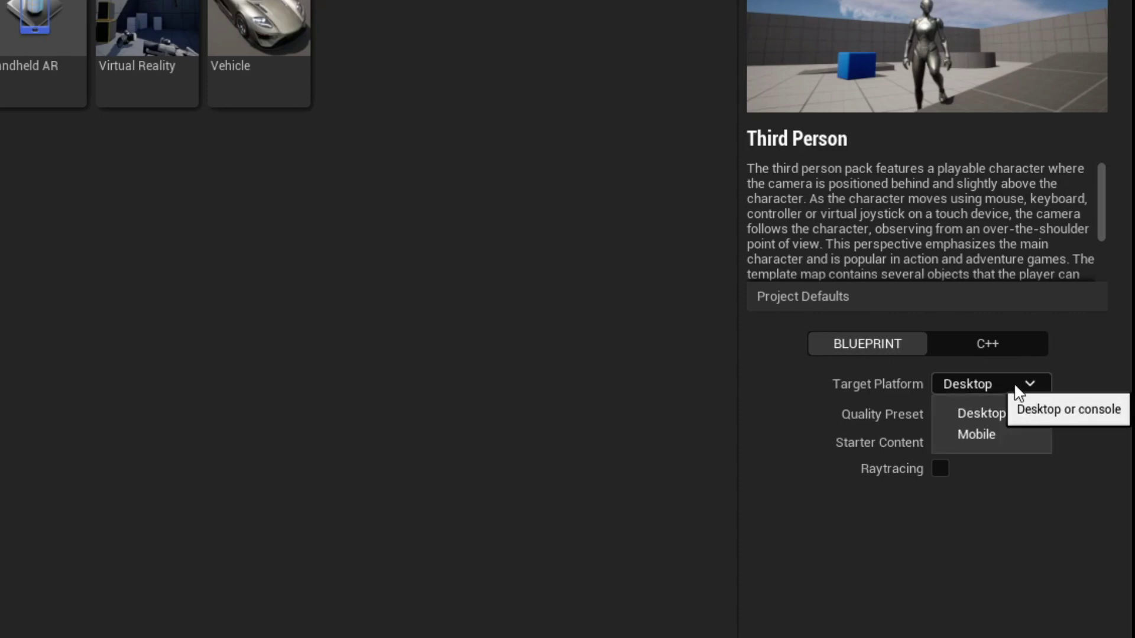
click(1090, 370)
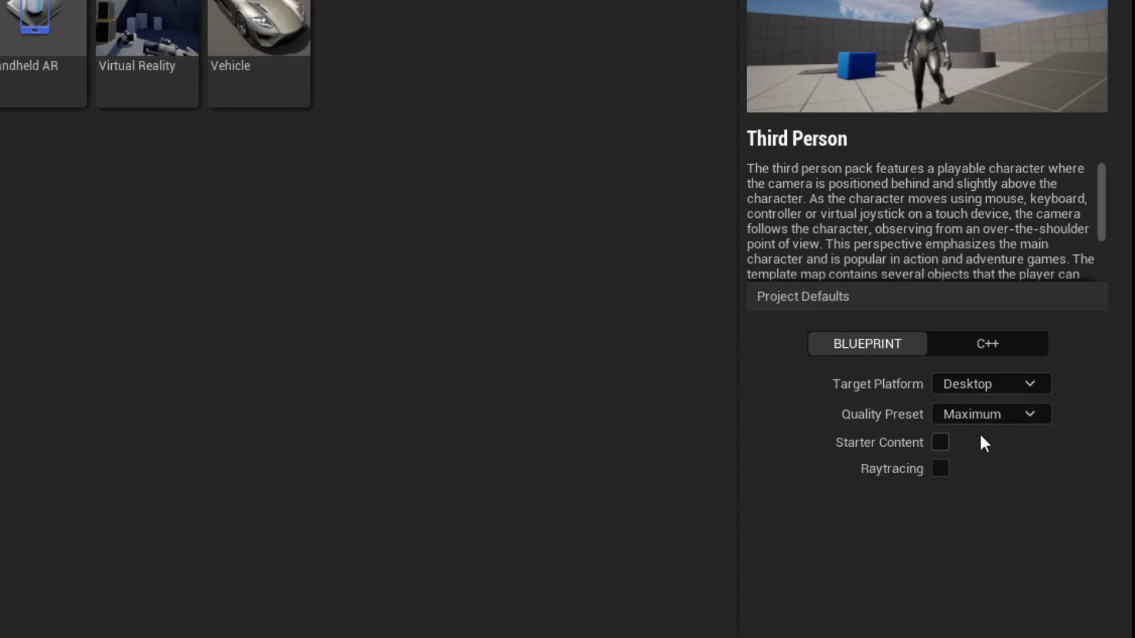
click(1012, 415)
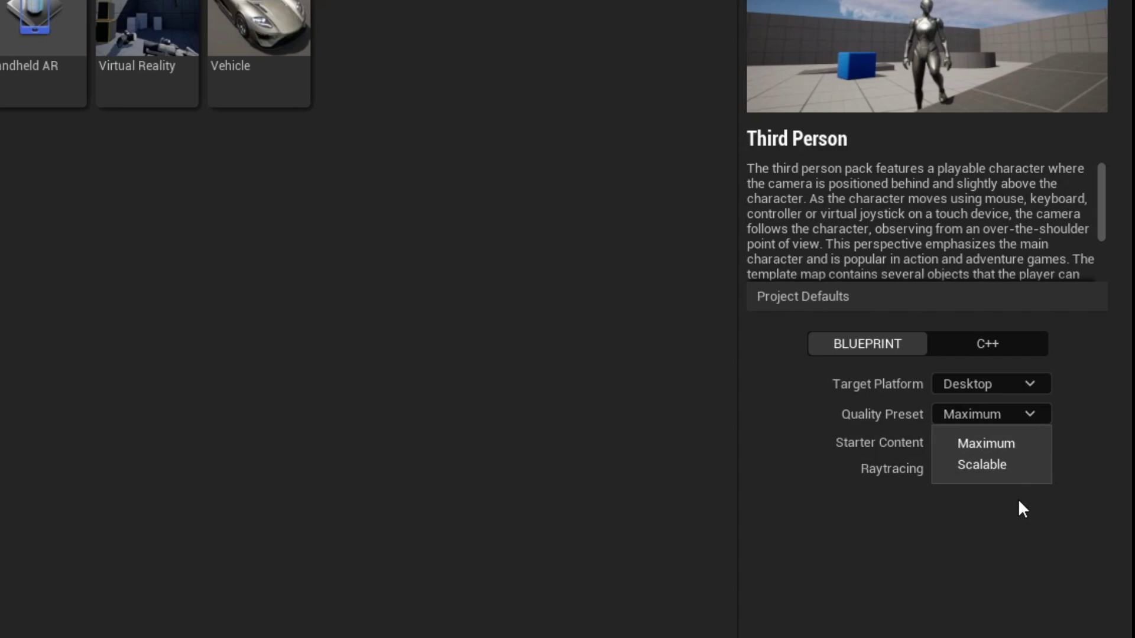
click(1018, 498)
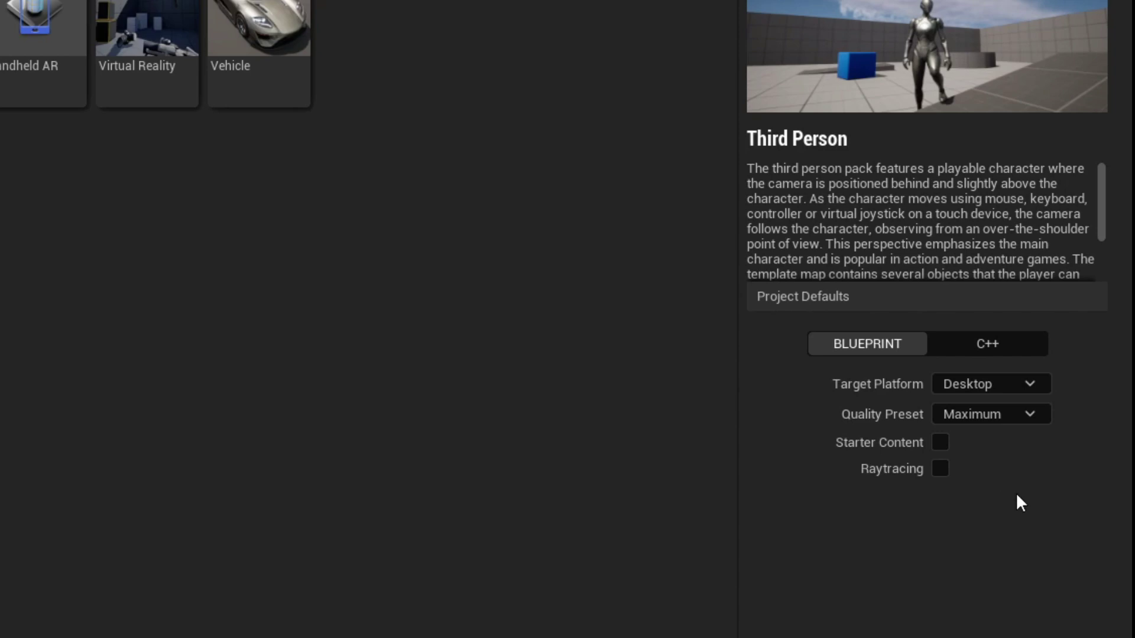
click(939, 444)
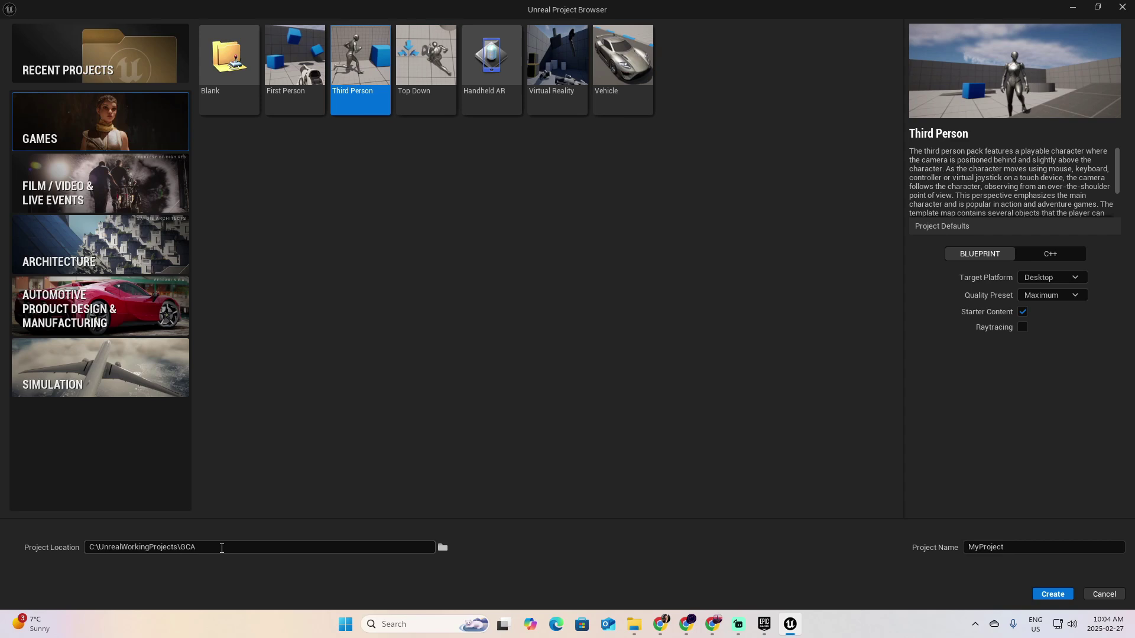
- Name the project My_ThirdPerson and create it
click(1014, 547)
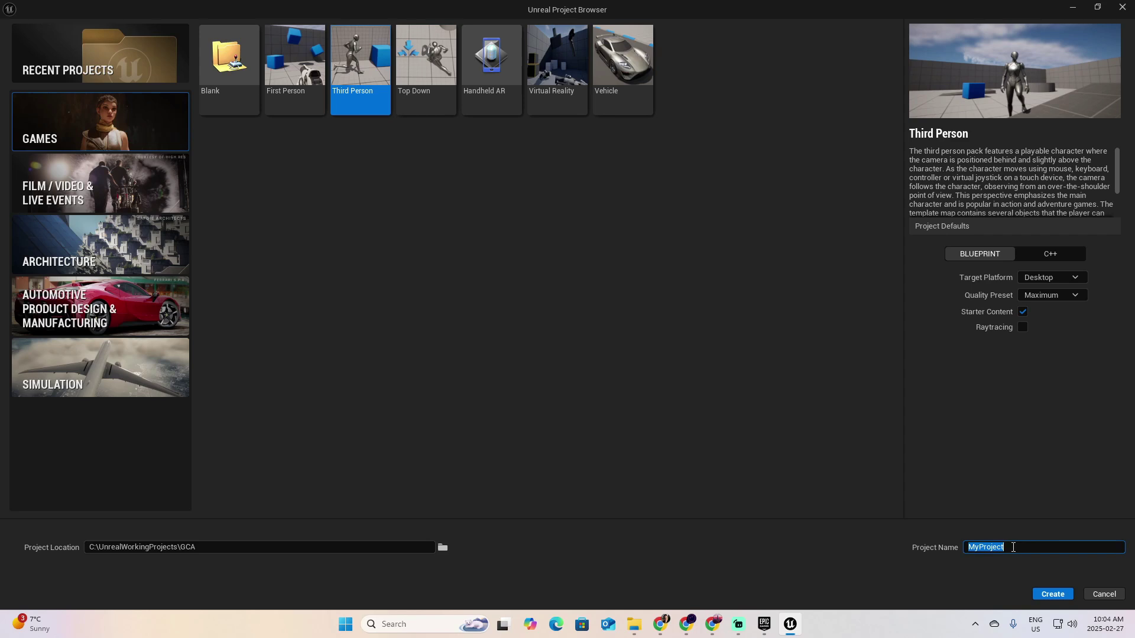
text(my_)
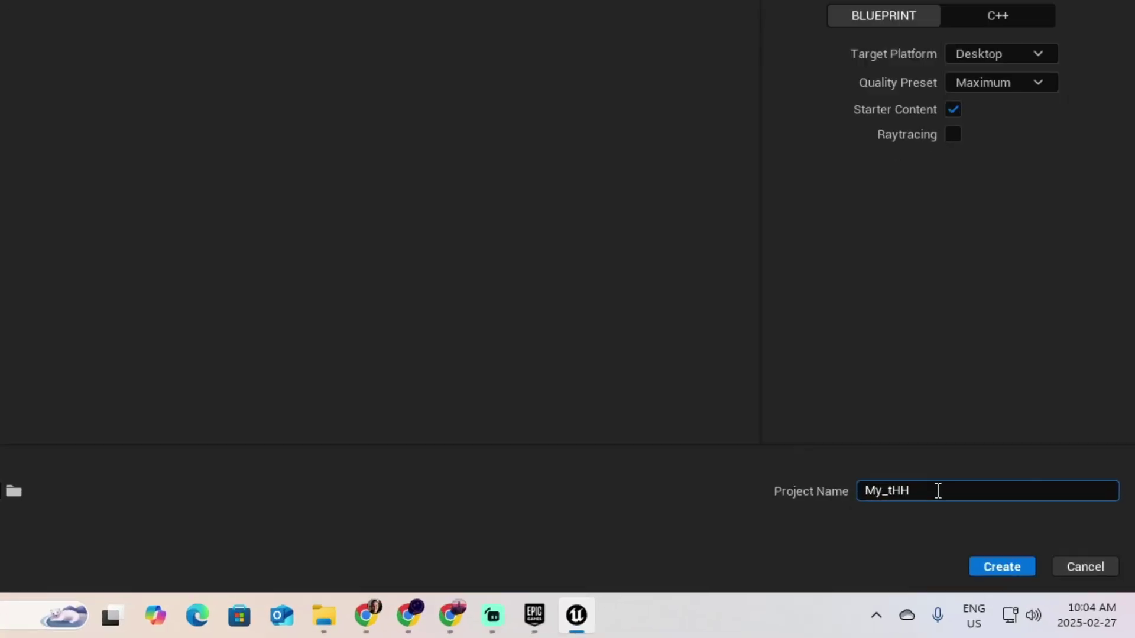
text(ThirdPerson)
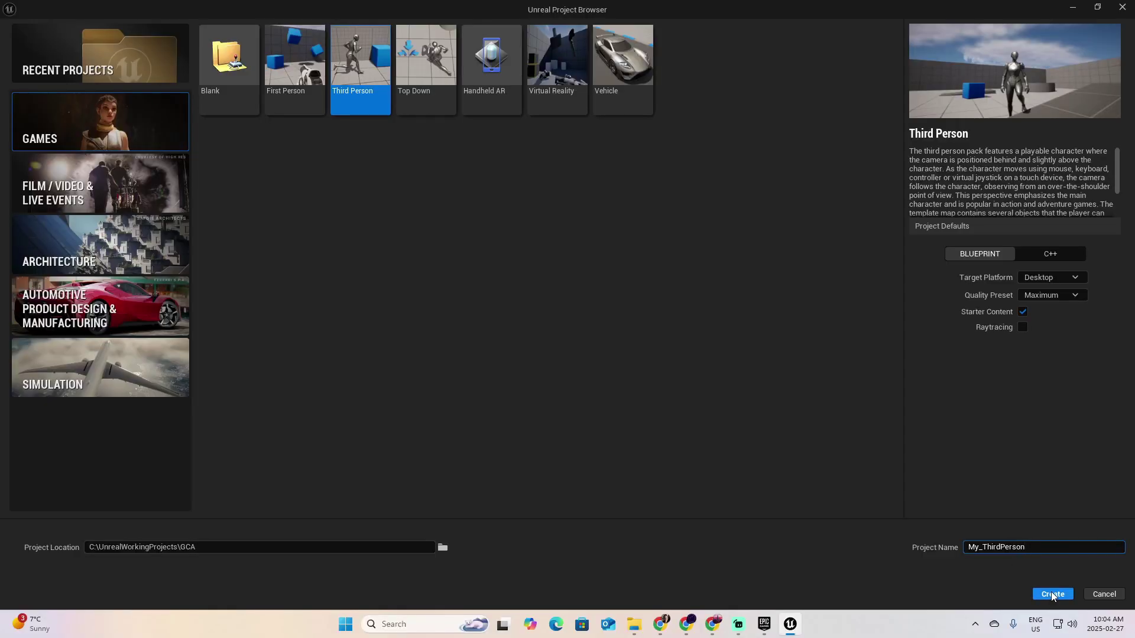
click(964, 549)
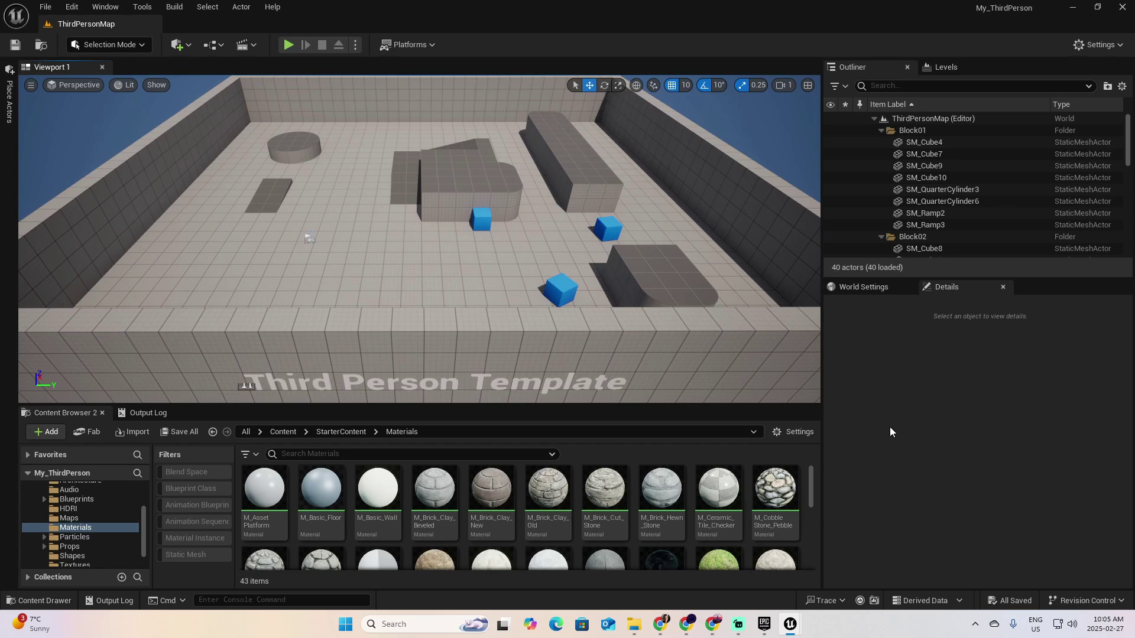
- Play-test ThirdPersonMap, running the mannequin around and jumping toward the blue cubes
click(288, 45)
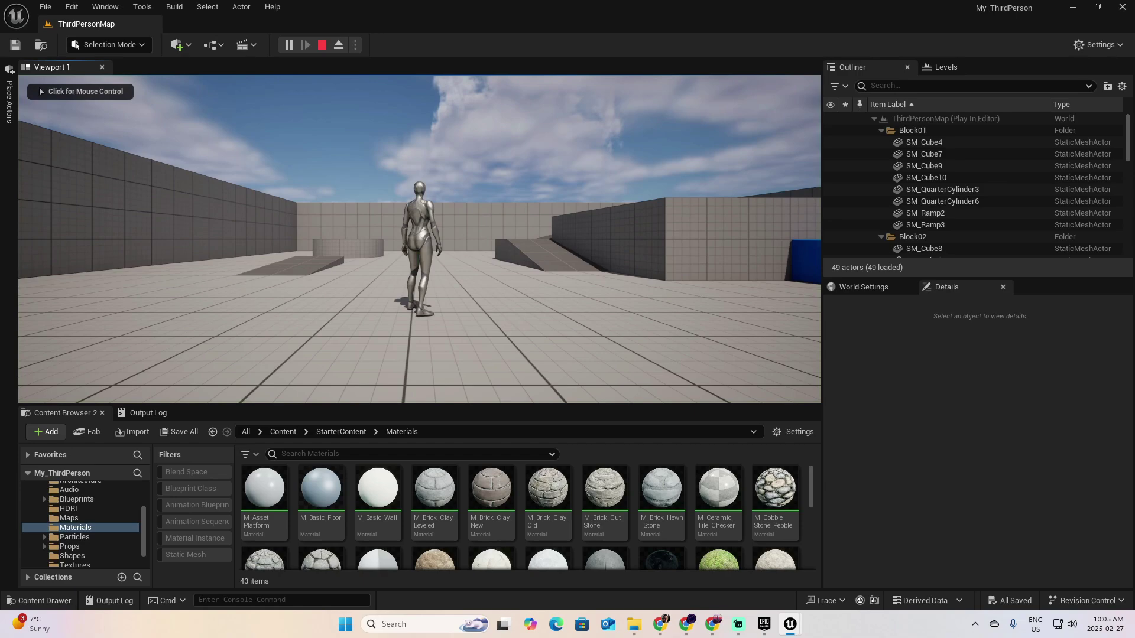
click(416, 202)
key(w)
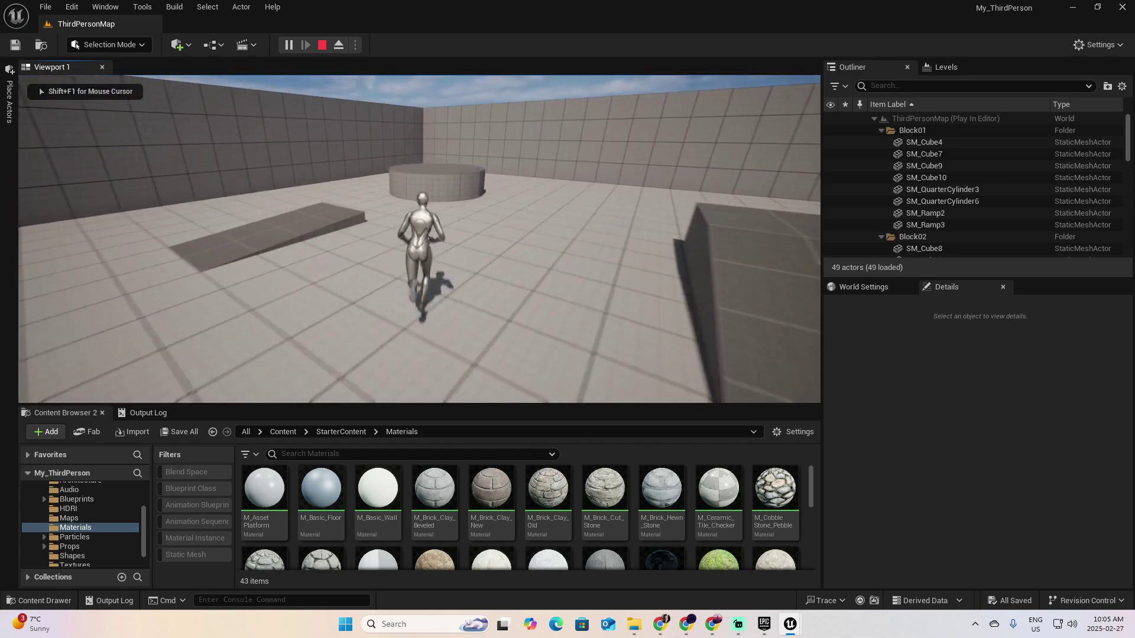
key(a)
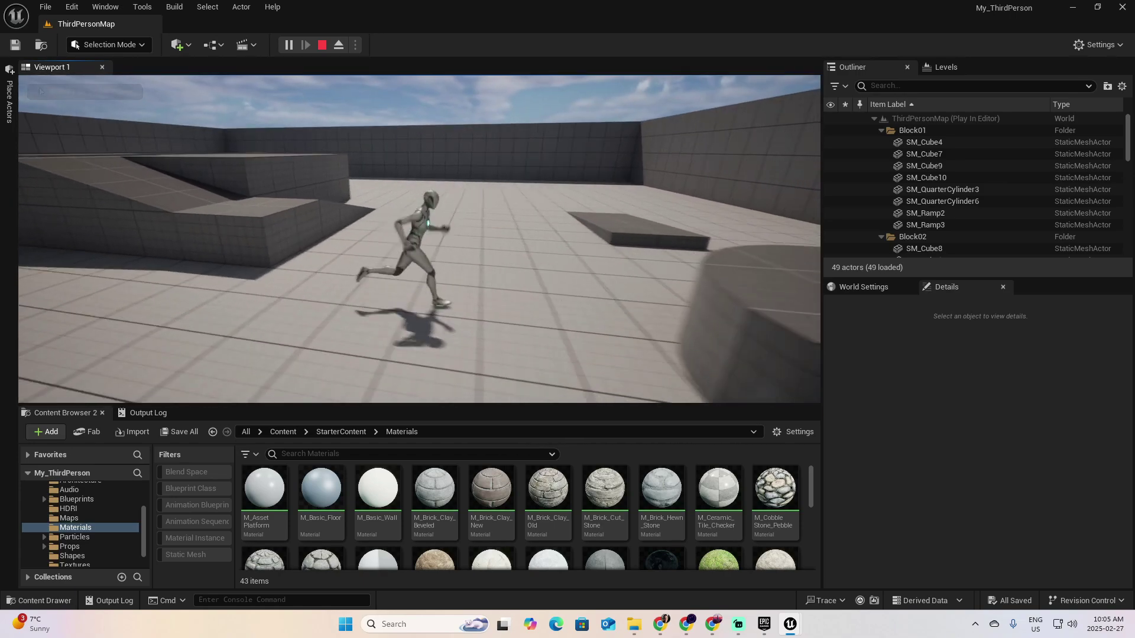
key(w)
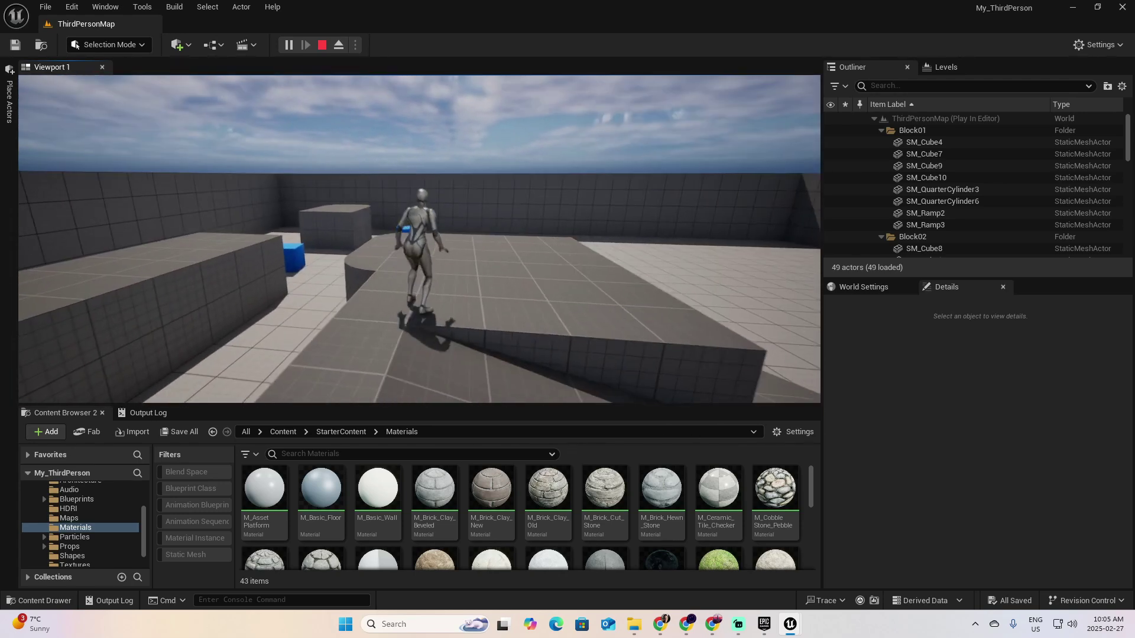
key(space)
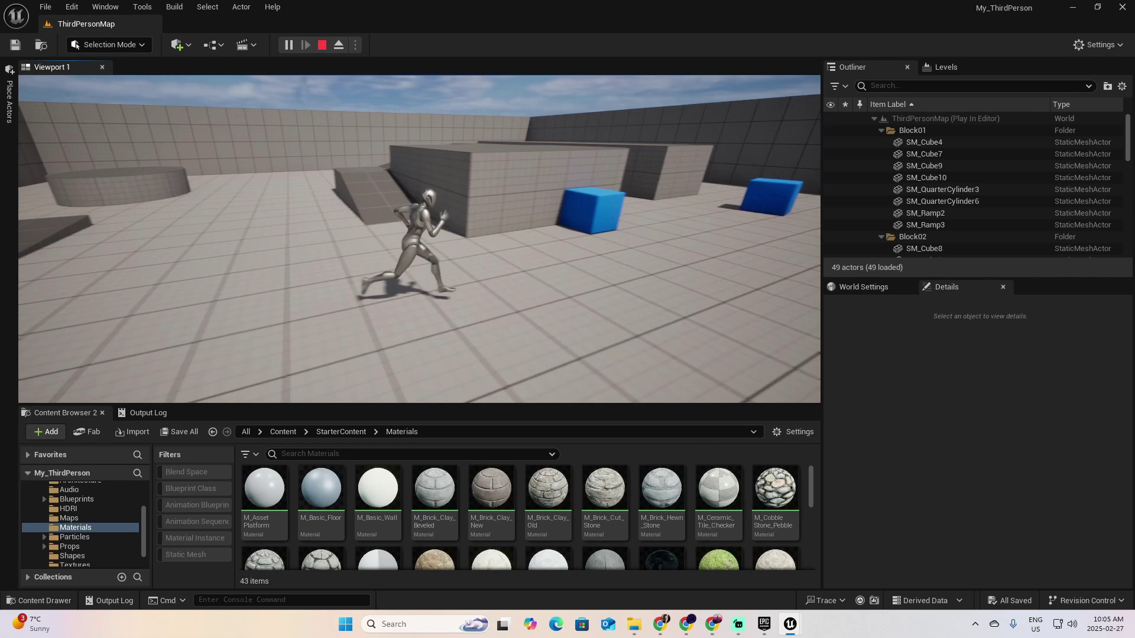
- Stop the play test and slide SM_ChamferCube left along Y to 1520
key(Escape)
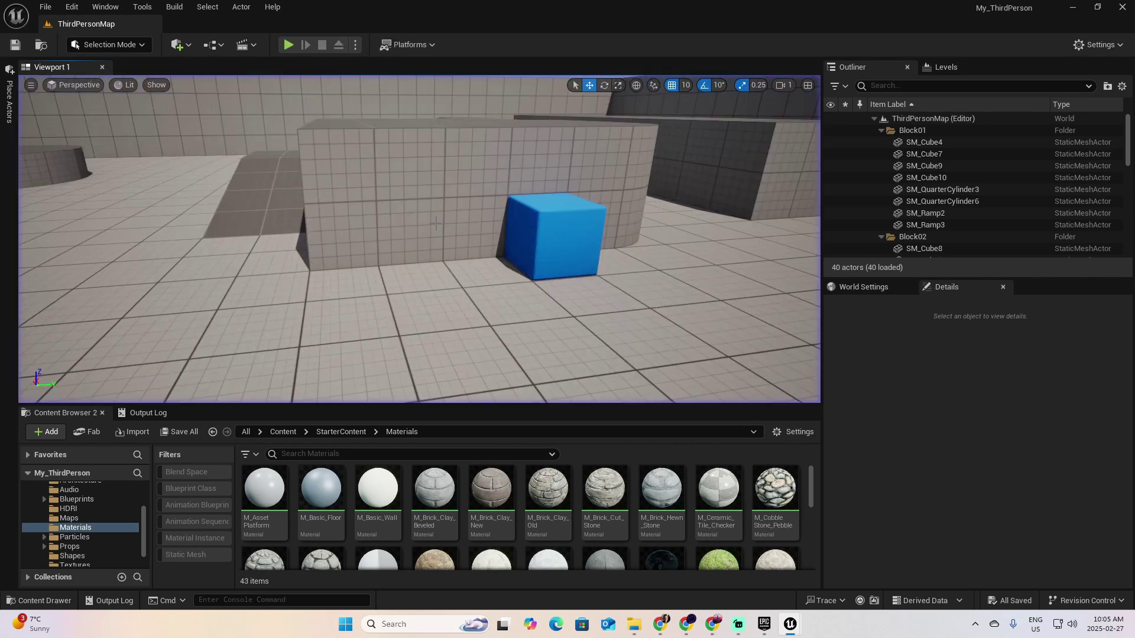
click(569, 239)
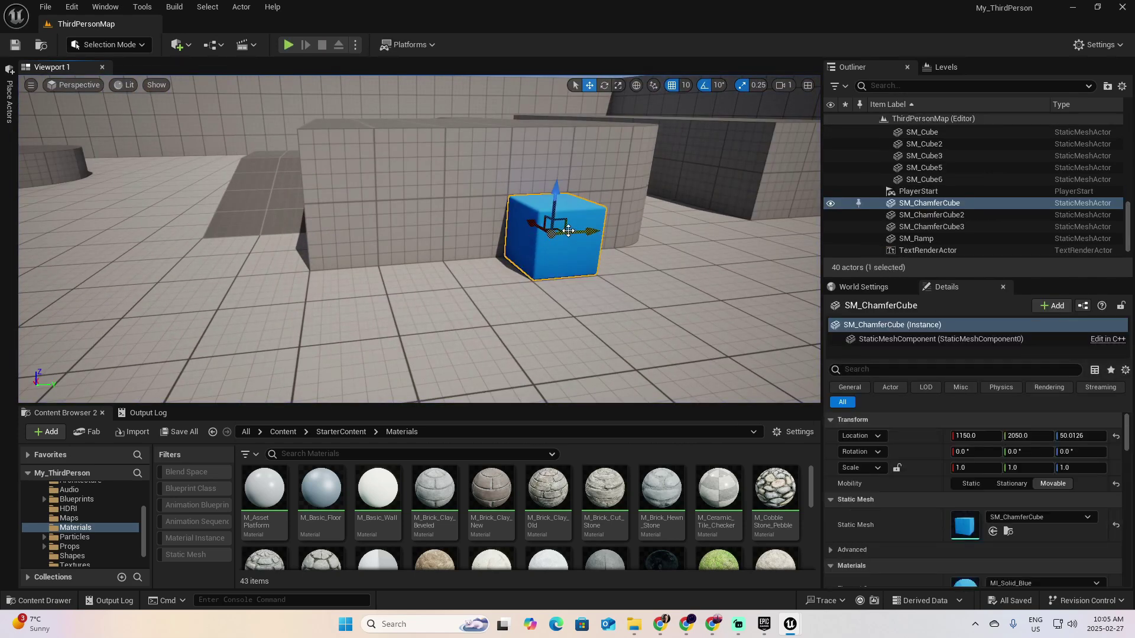
drag(593, 231, 218, 290)
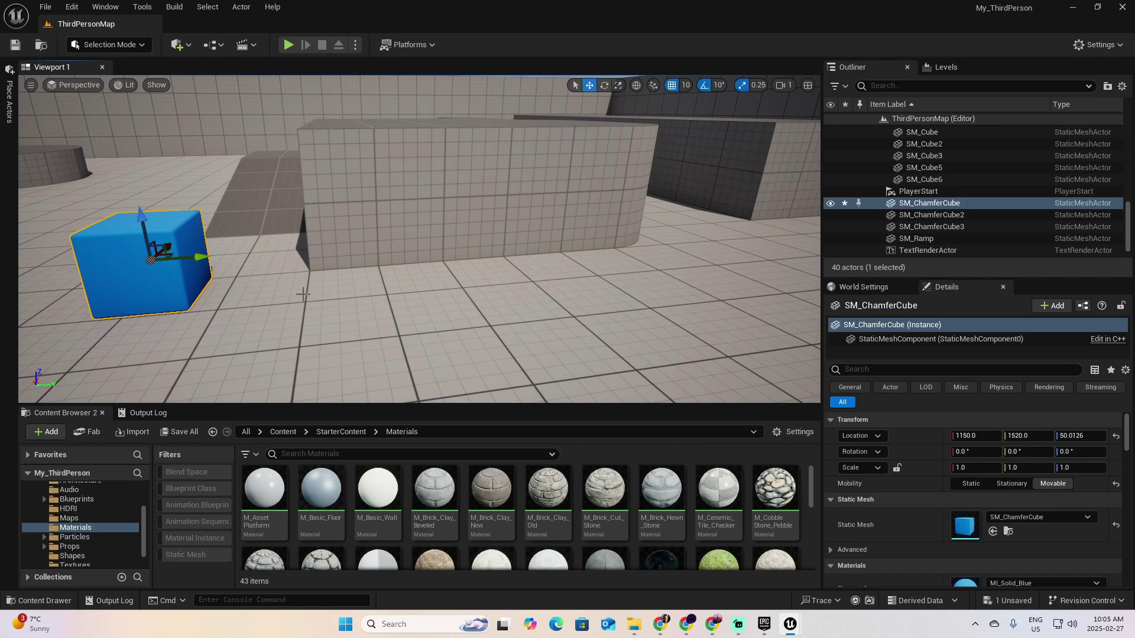
- Move the SM_Cube4 wall left along Y to 980
drag(303, 294, 272, 313)
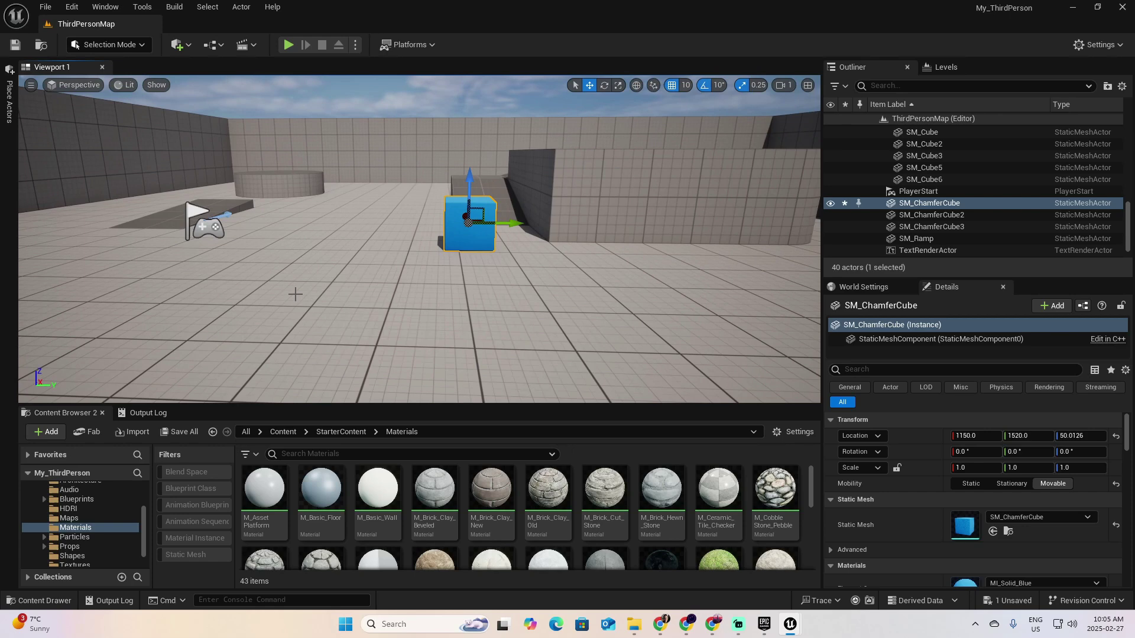
click(562, 191)
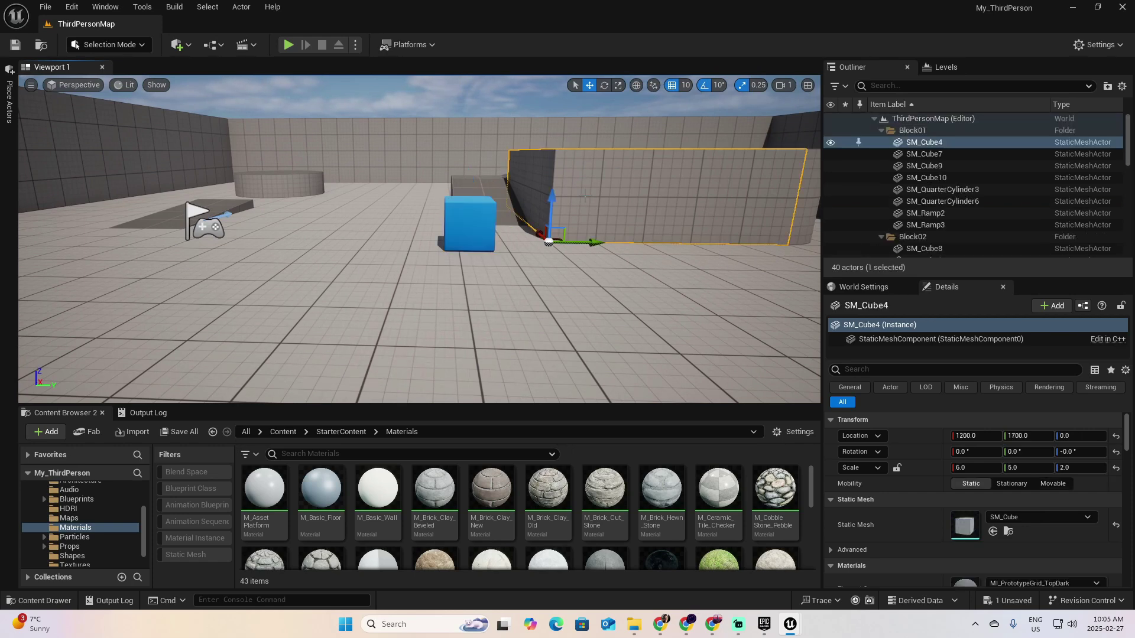
drag(591, 246, 275, 279)
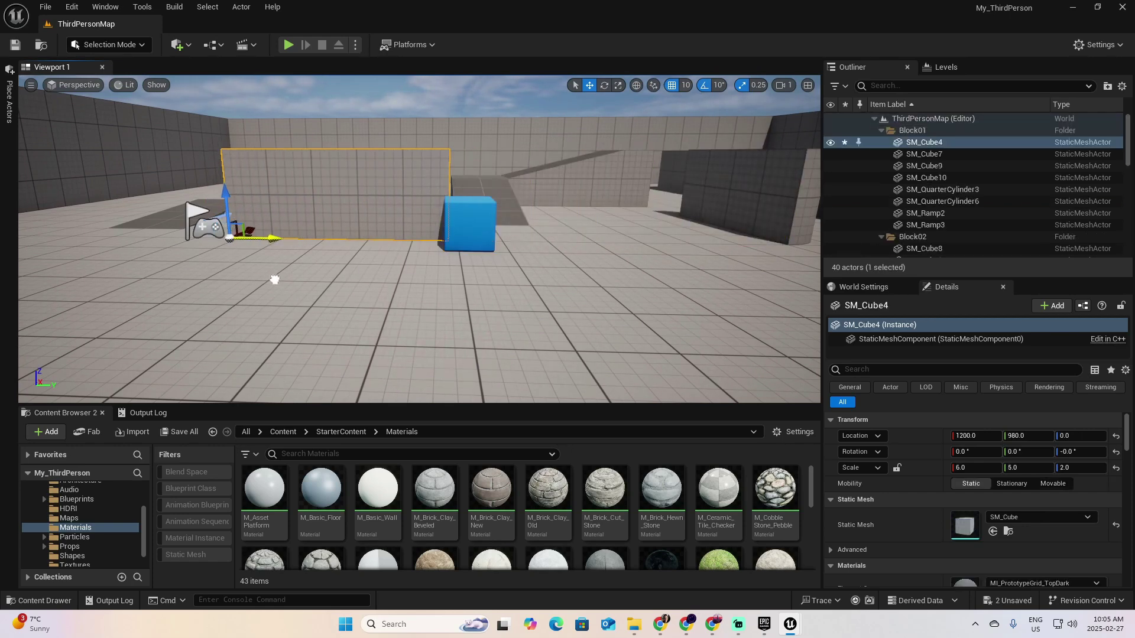
- Play-test the edited level, running past the moved cube onto the round platform and jumping across blocks, then stop
click(289, 45)
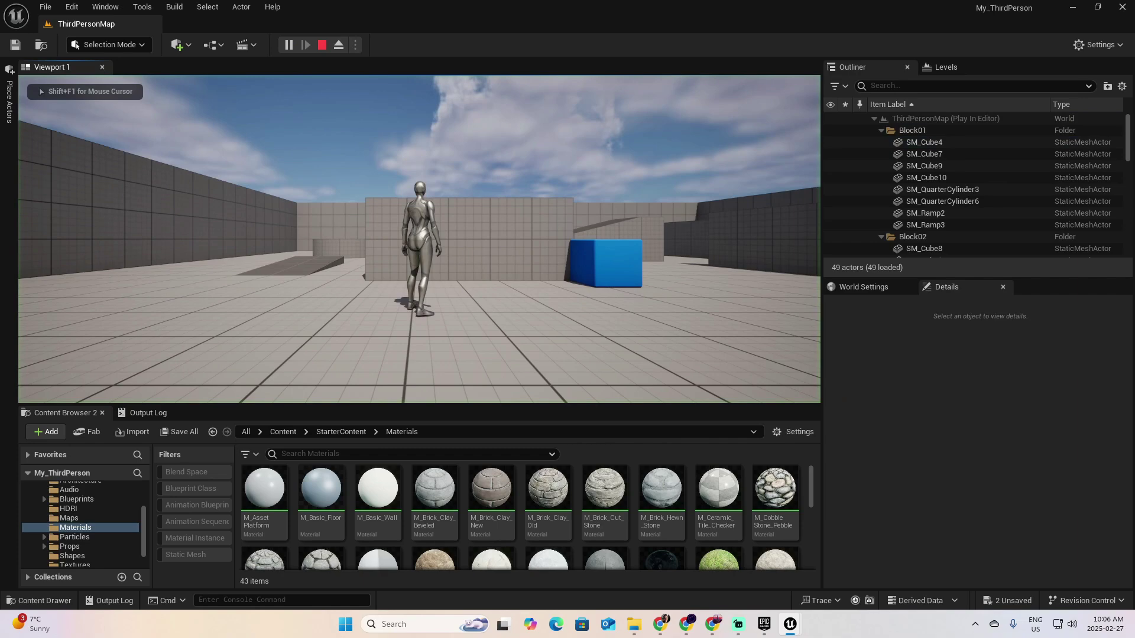
key(w)
key(w)
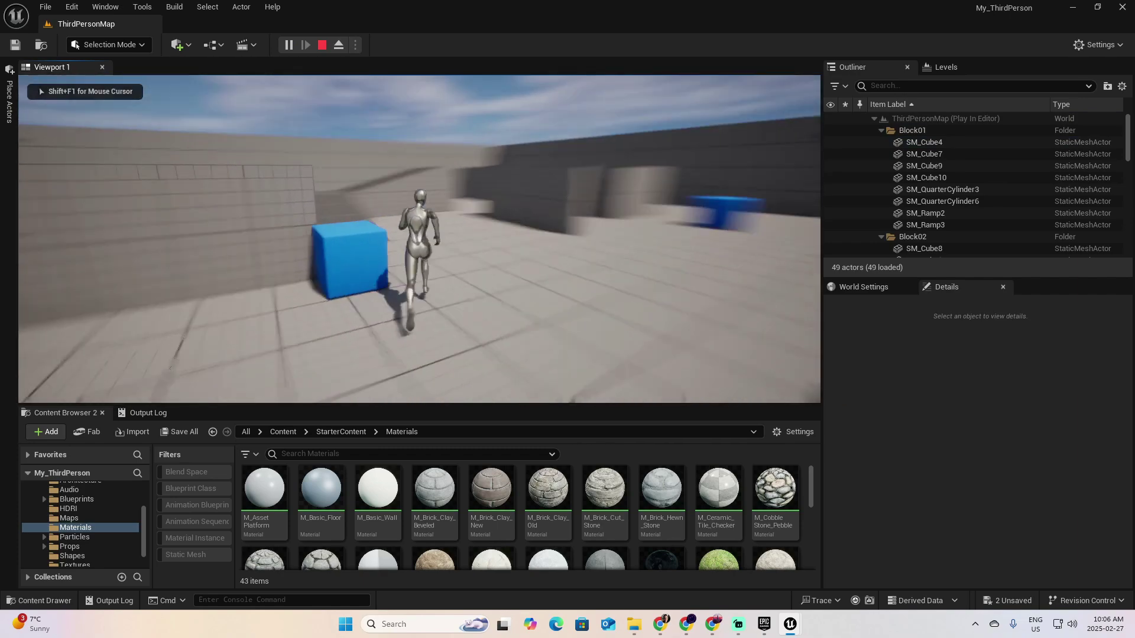
key(w)
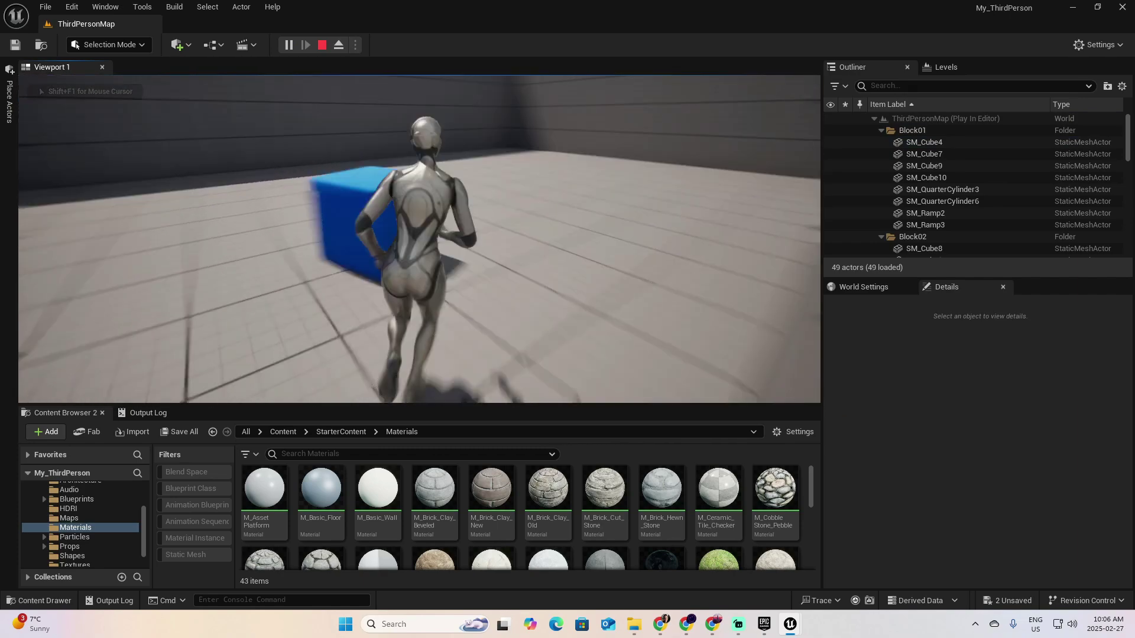
key(w)
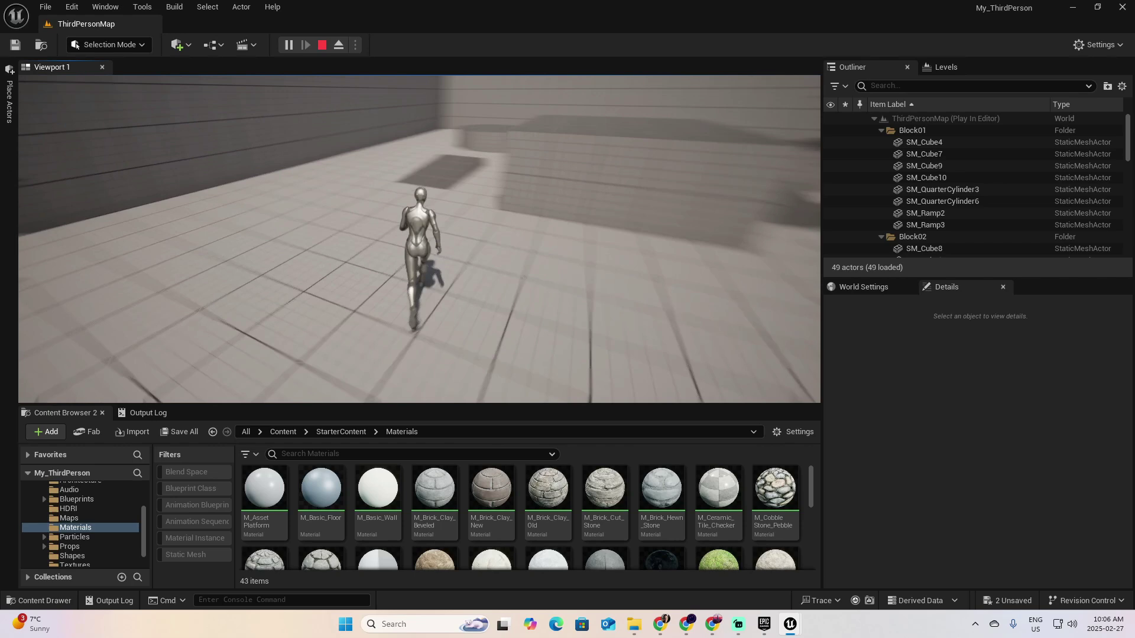
key(w)
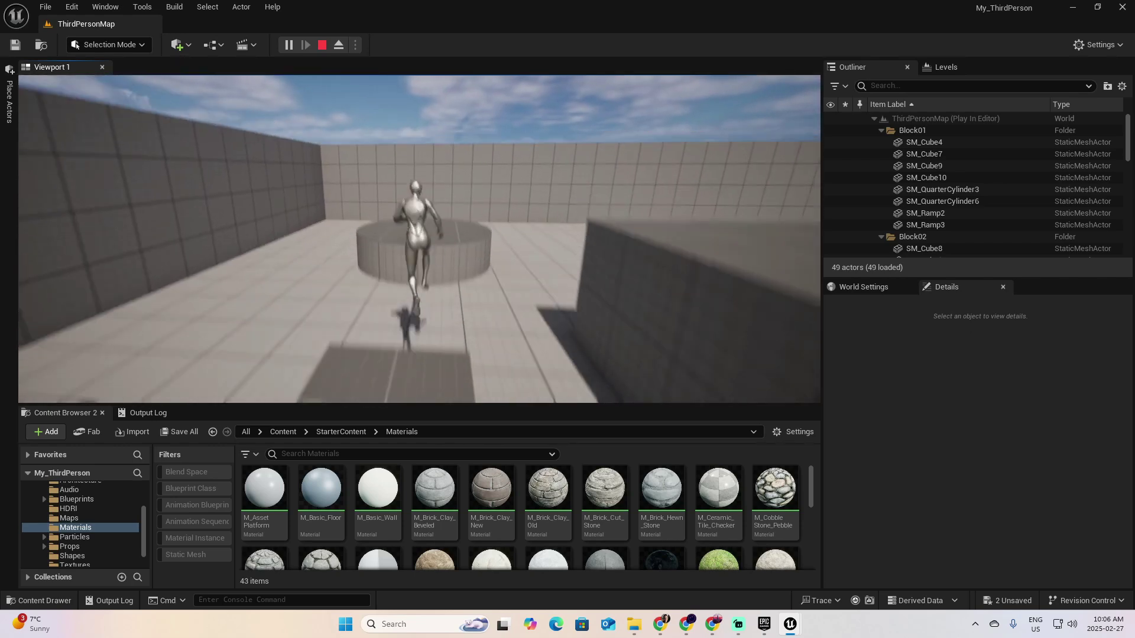
key(w)
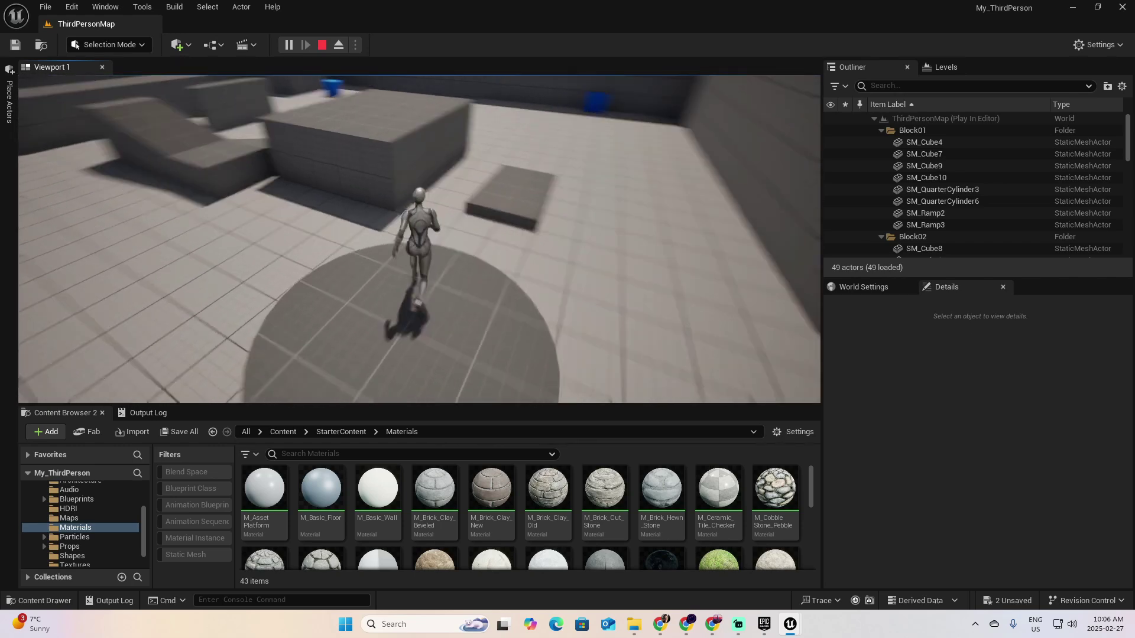
key(space)
key(w)
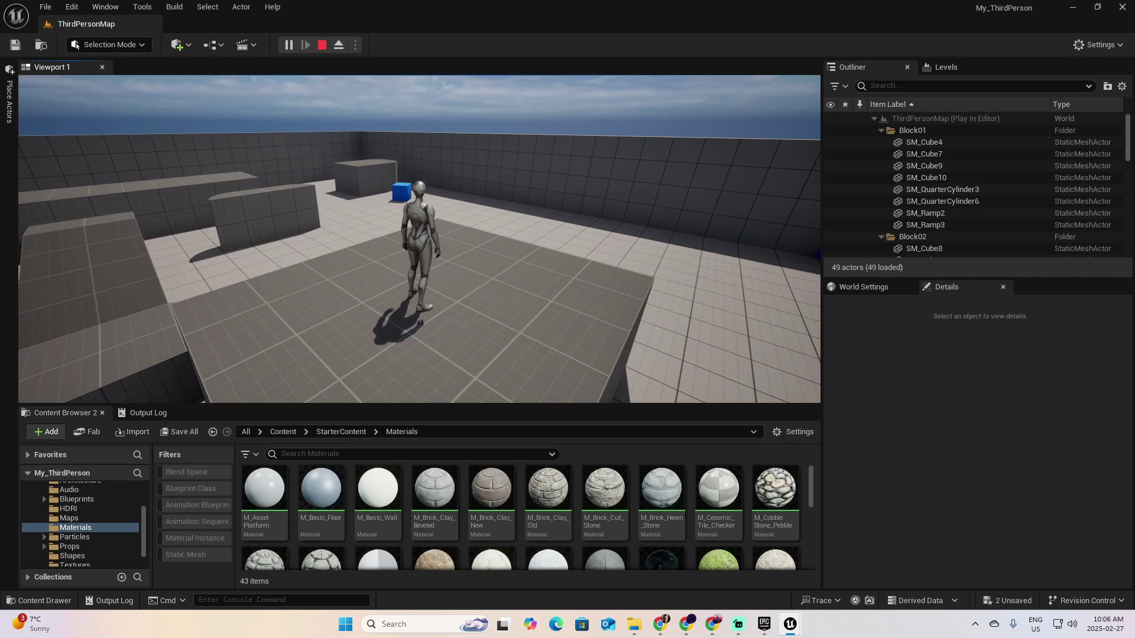
key(Escape)
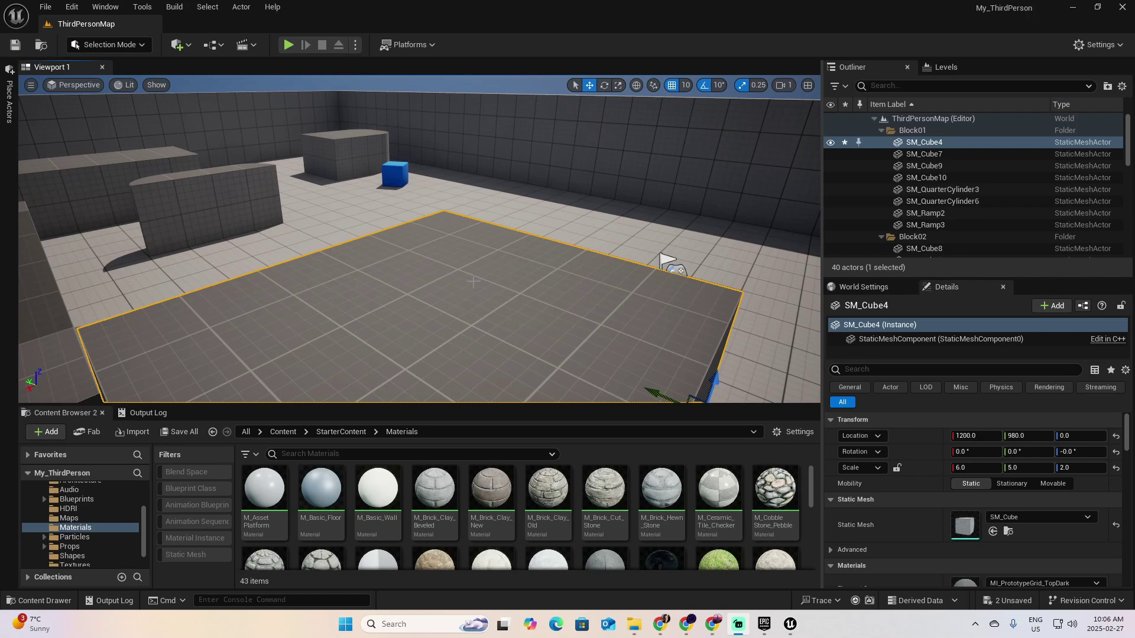
- Close the My_ThirdPerson editor, saving the moved cube and wall
click(1098, 7)
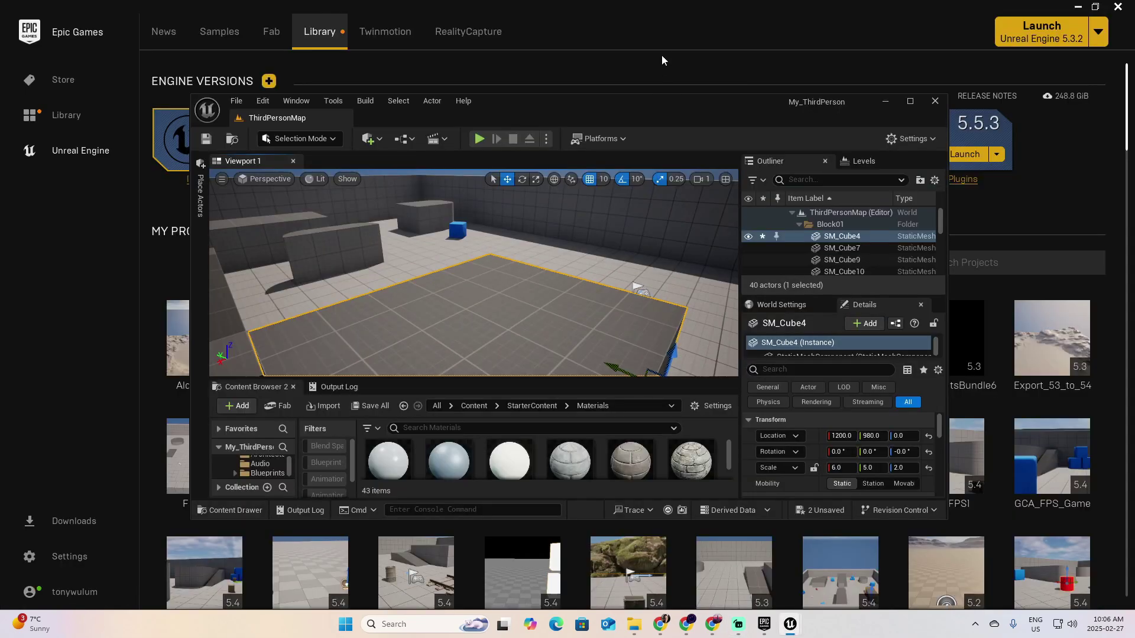
click(935, 103)
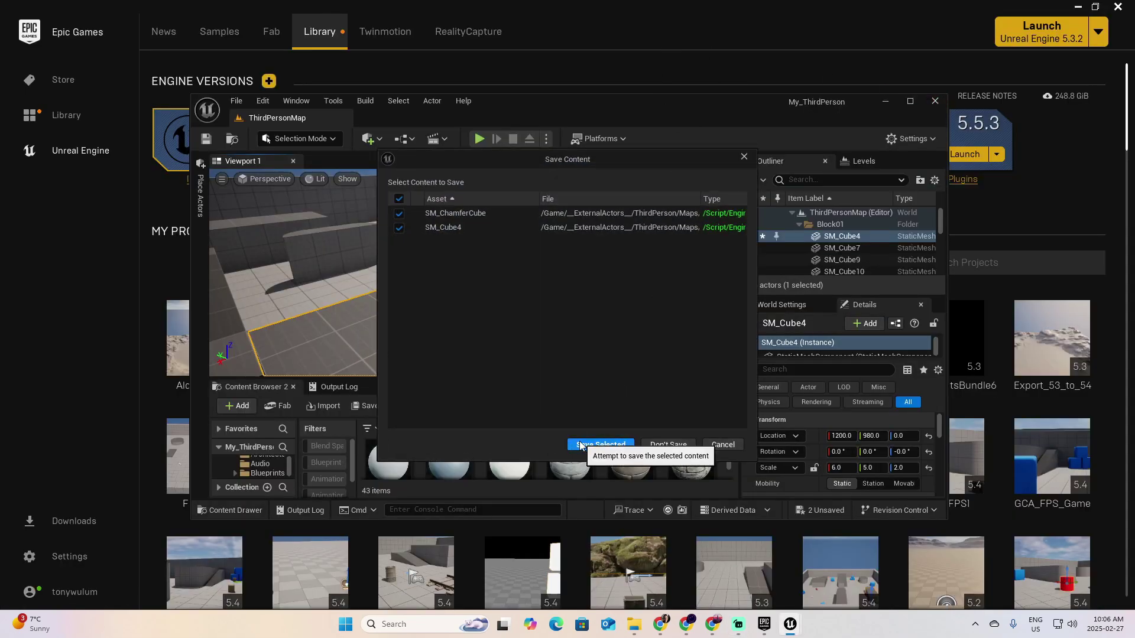
click(605, 447)
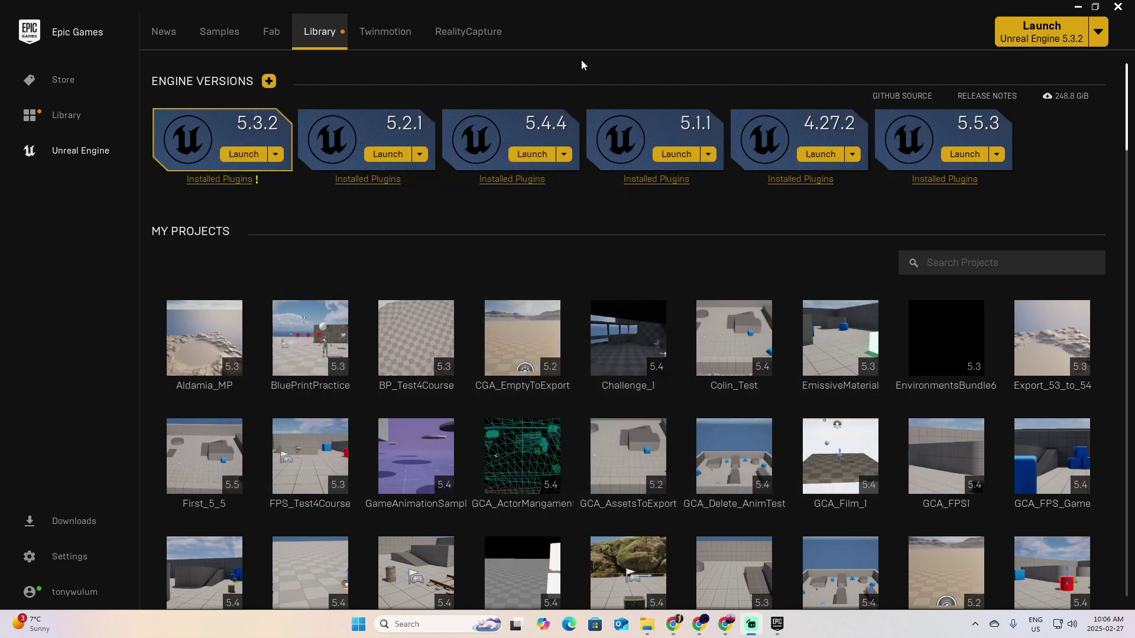
- Launch Unreal Engine 5.4.4 and choose the First Person game template
click(523, 154)
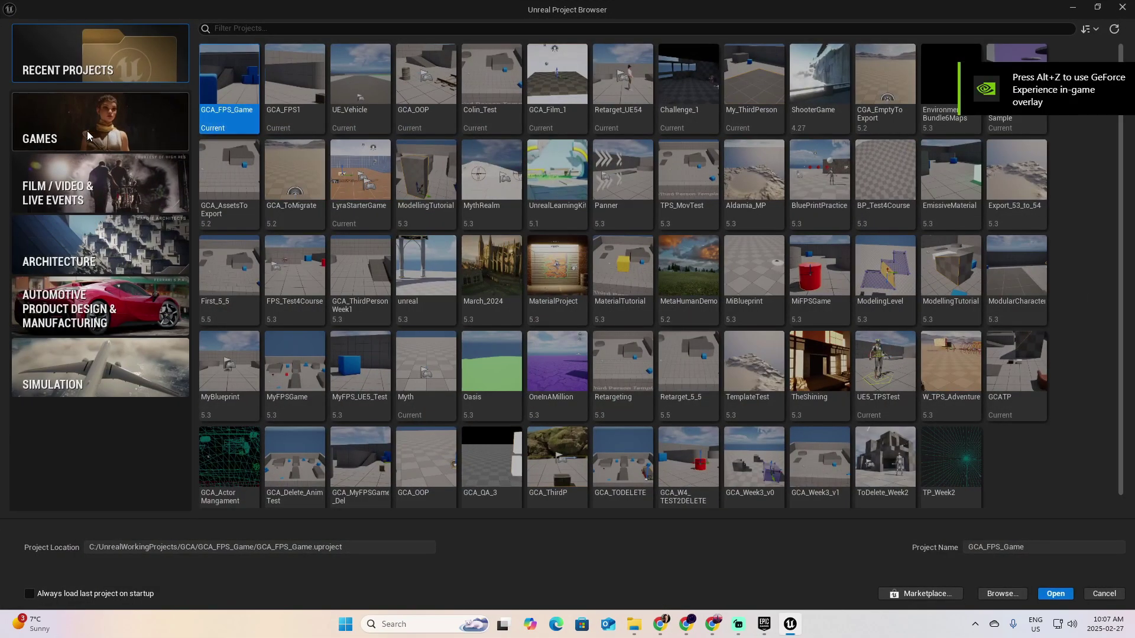
click(88, 135)
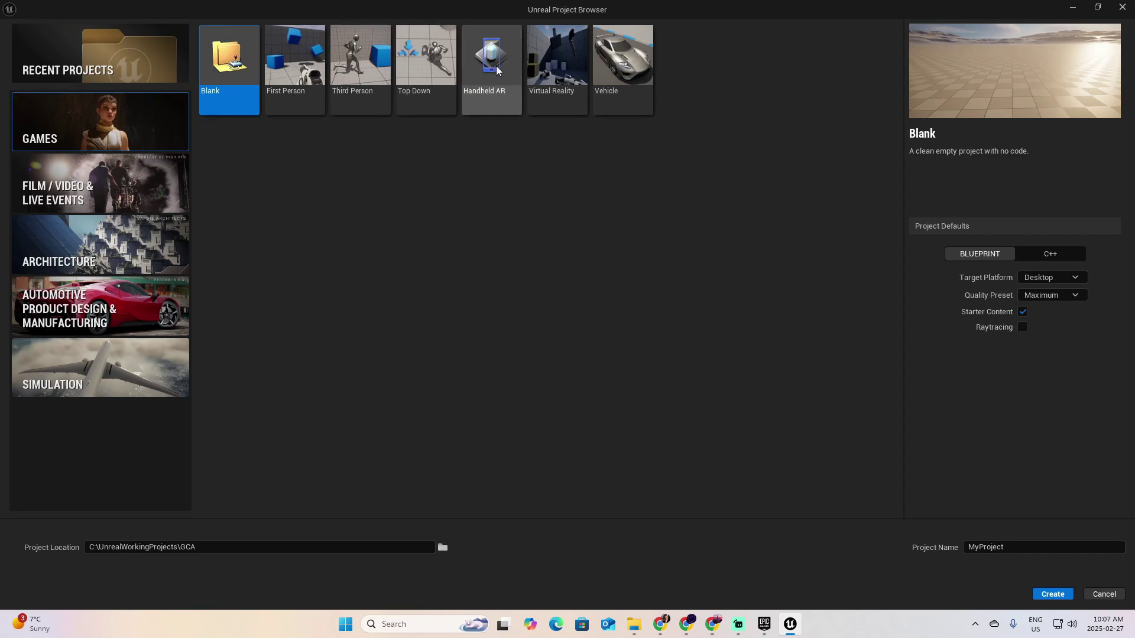
click(294, 81)
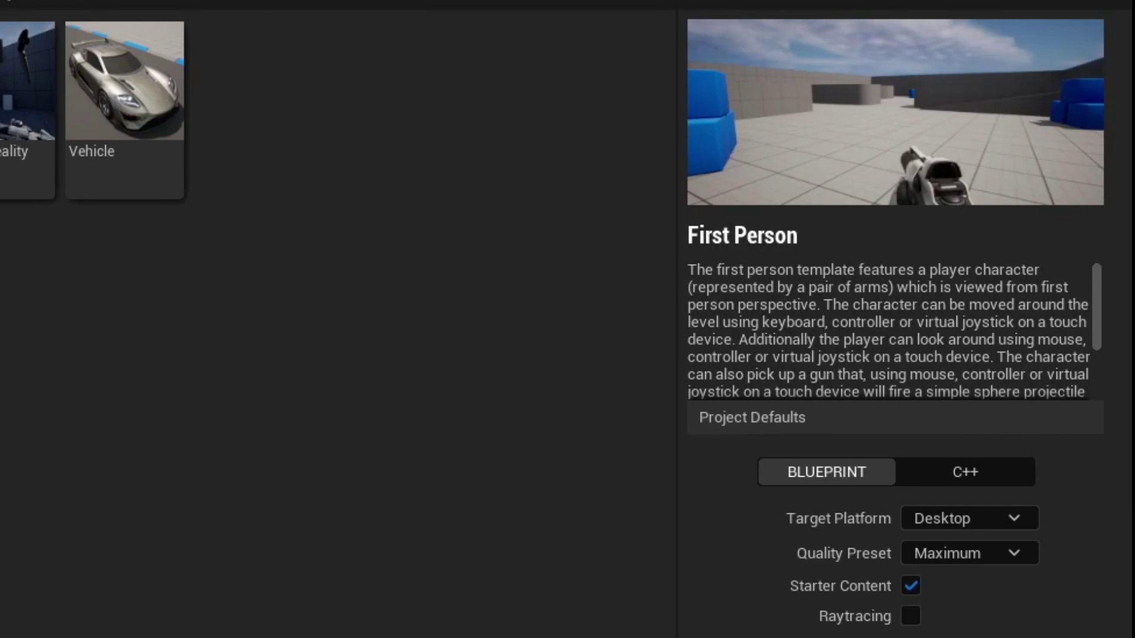
- Name the project My_FPS and create it
click(1012, 544)
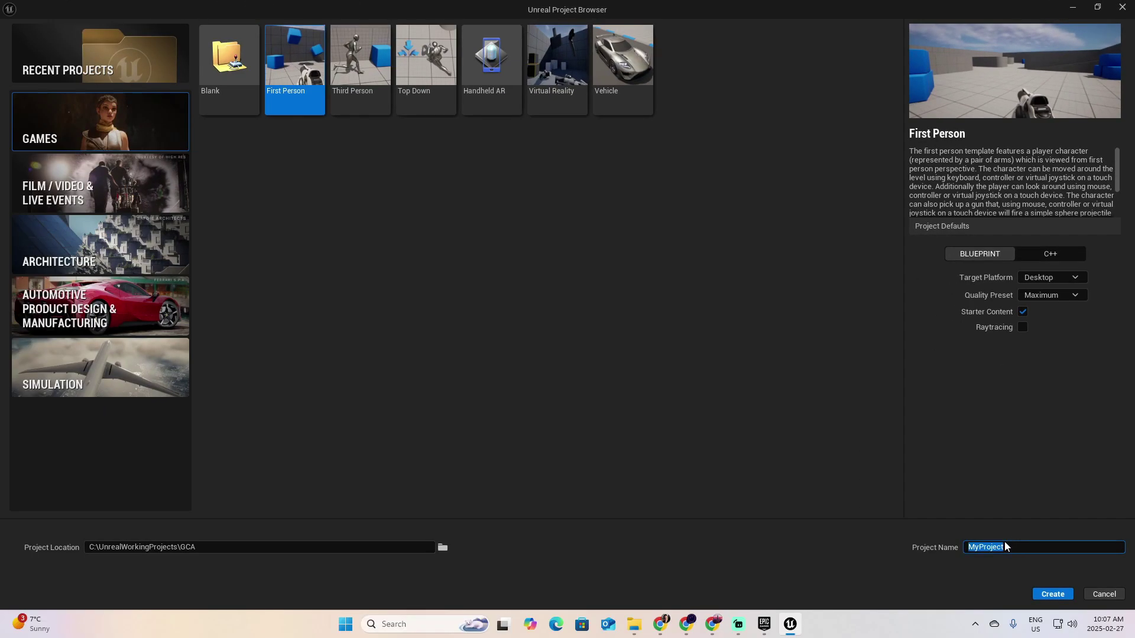
text(M)
text(y_F)
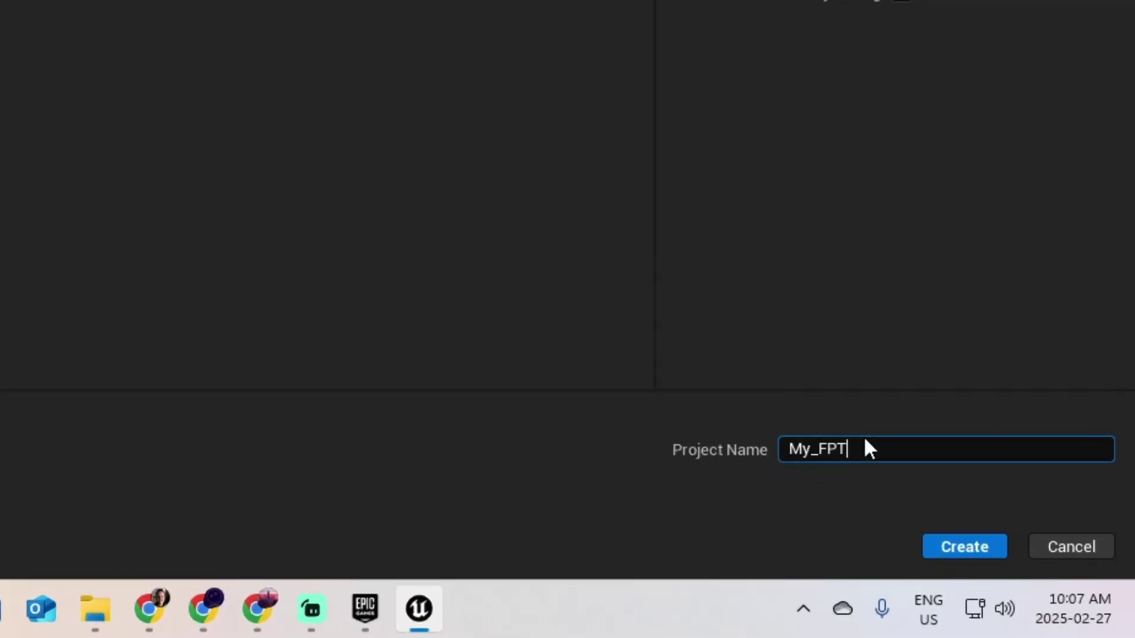
text(PS)
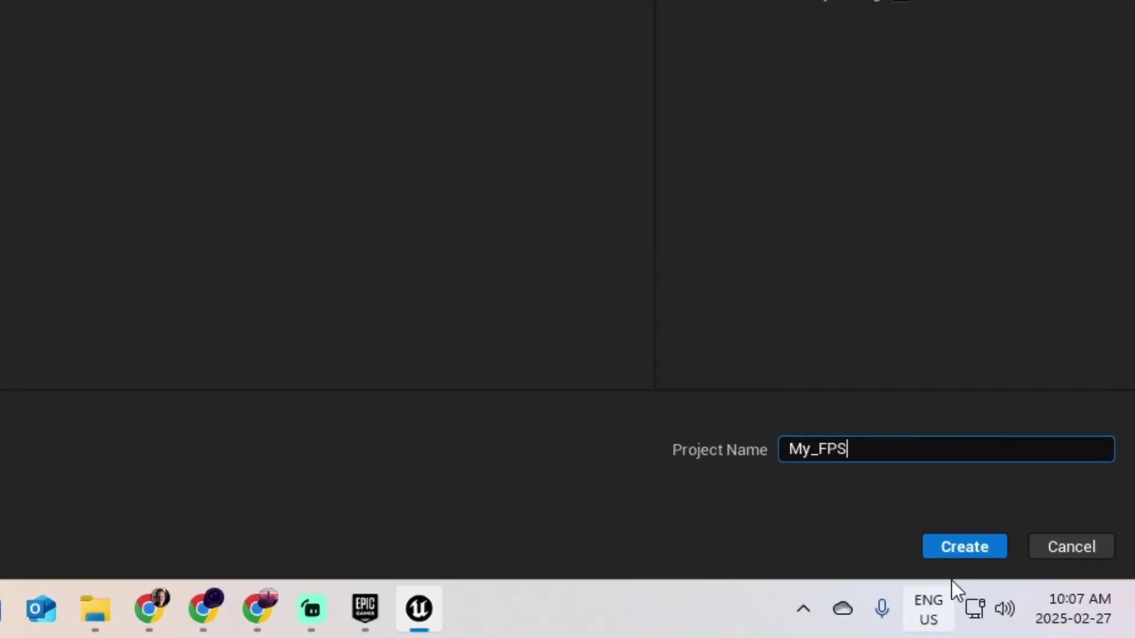
click(956, 545)
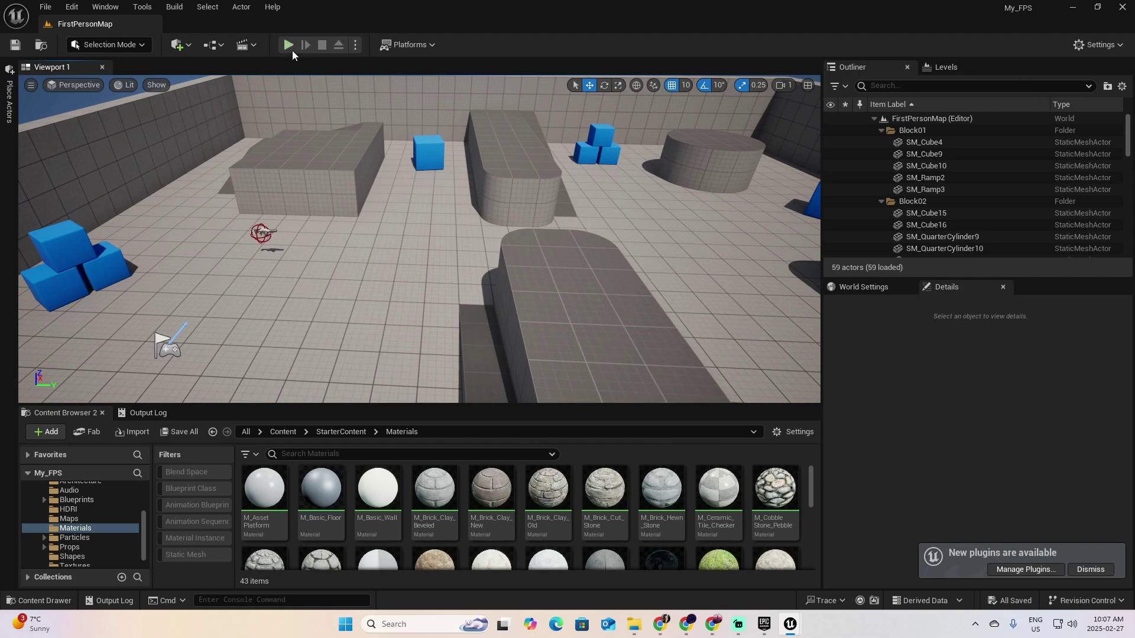
click(288, 45)
click(433, 216)
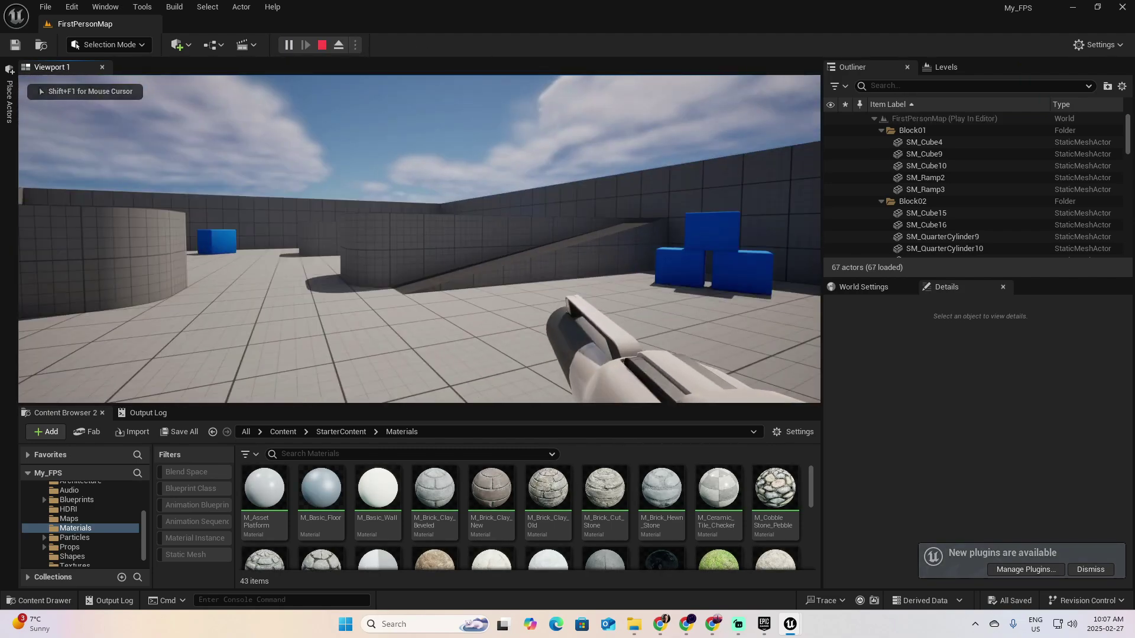
click(419, 239)
click(419, 238)
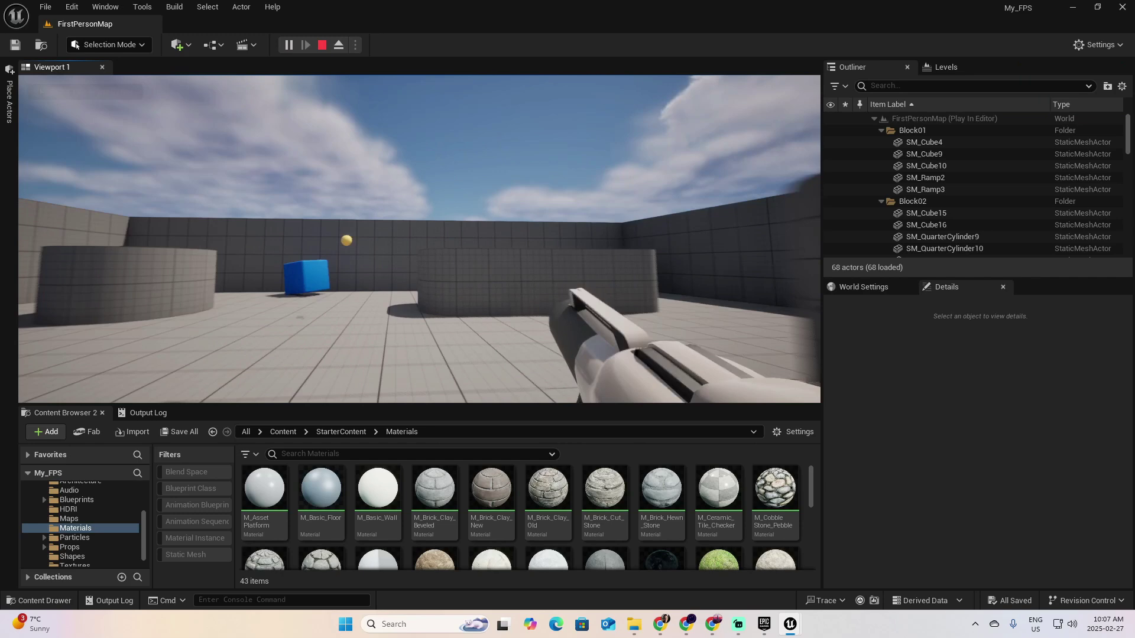
click(419, 239)
click(419, 239)
key(w)
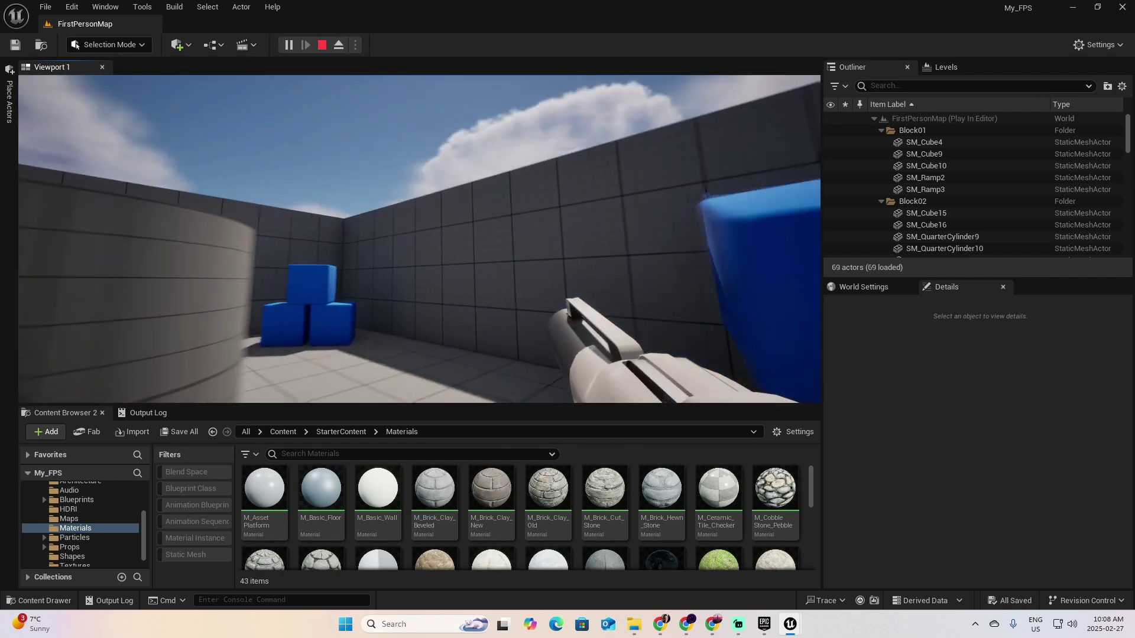
key(w)
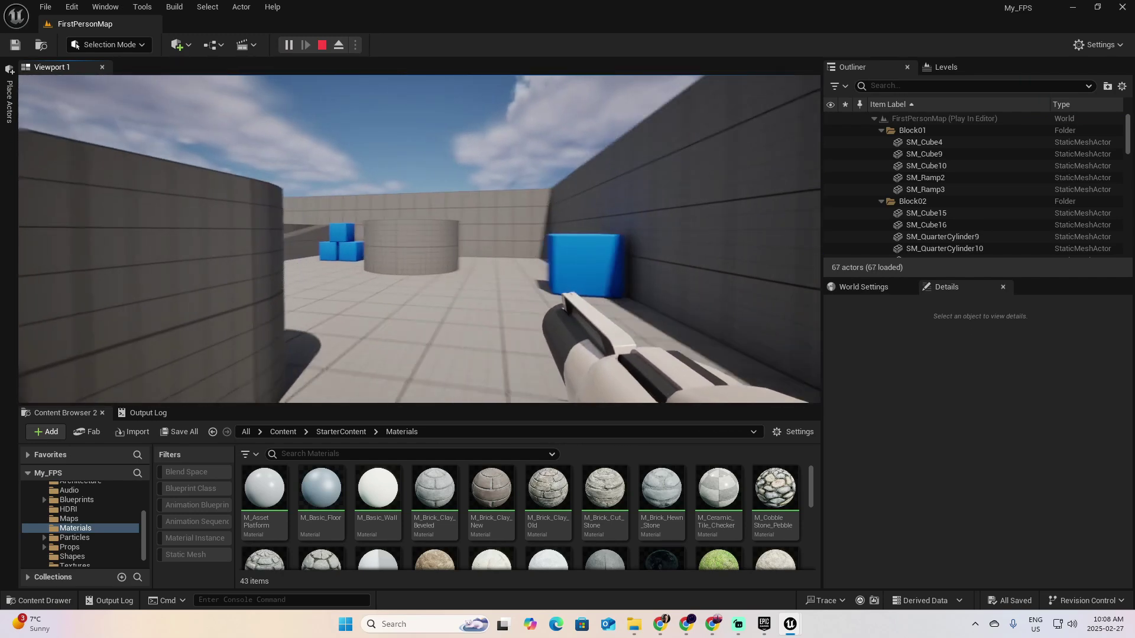
key(w)
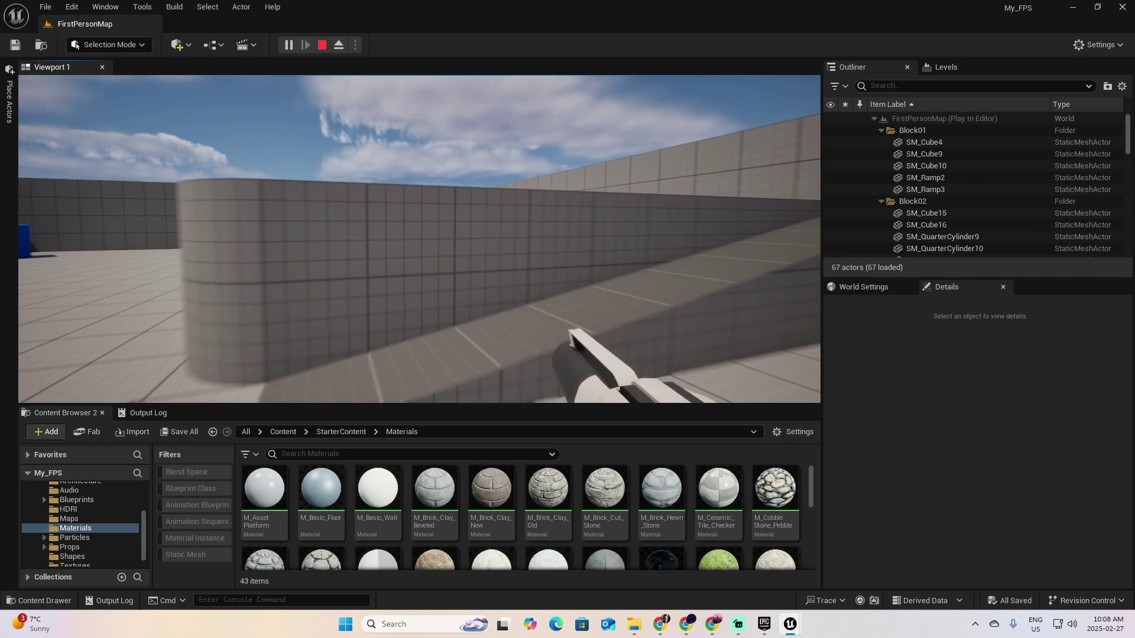
key(w)
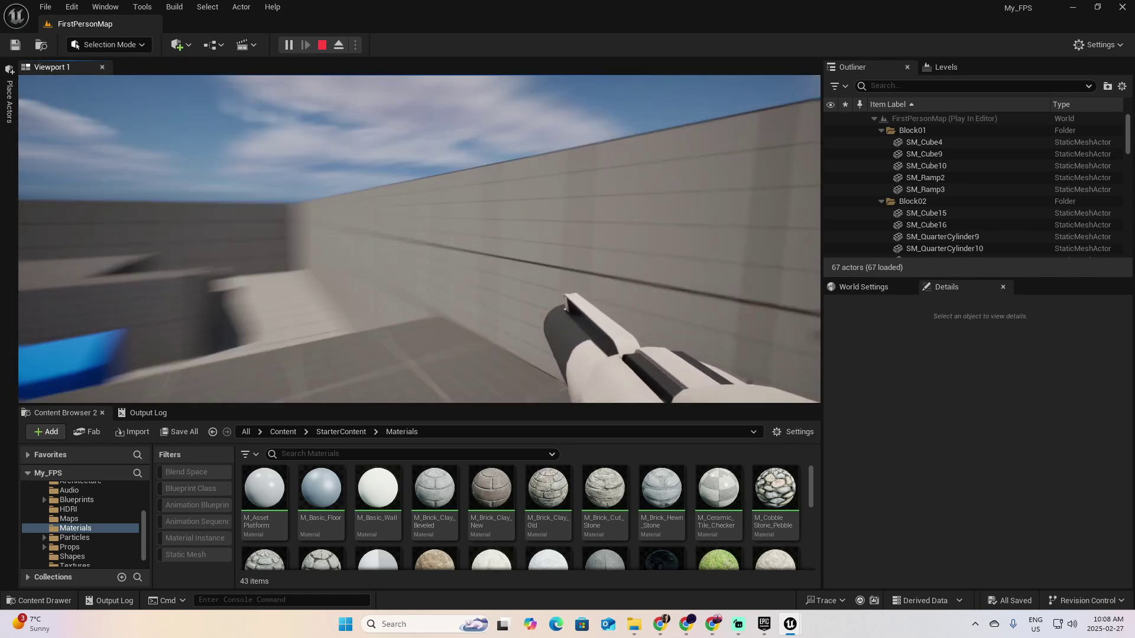
key(w)
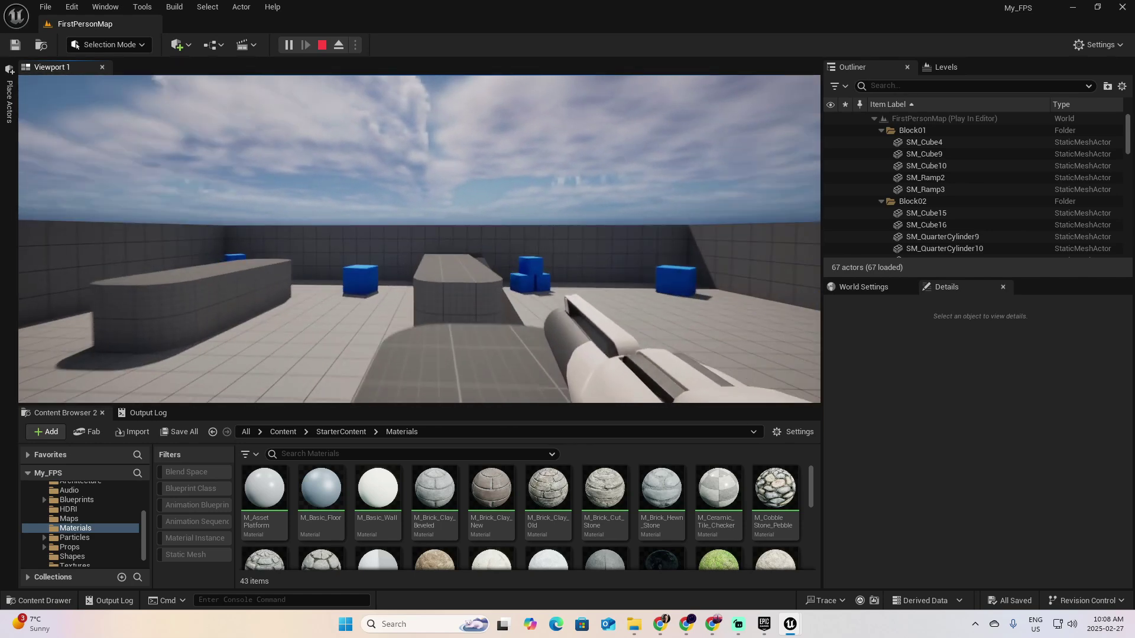
key(Escape)
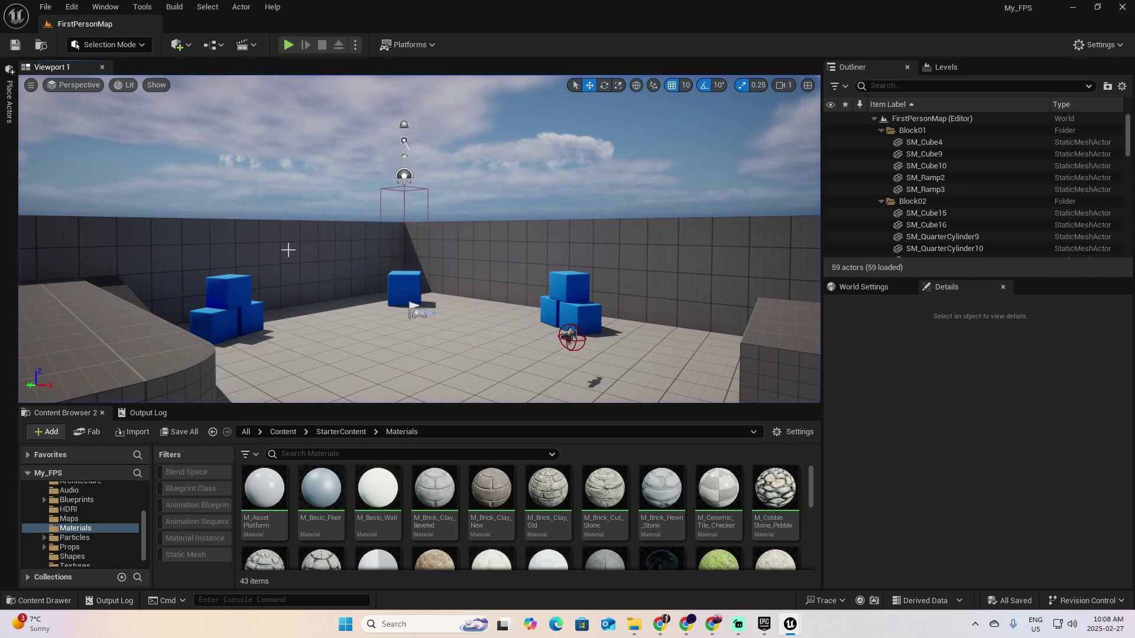
- Slide SM_Cube4 to X 935, then duplicate it as SM_Cube7 placed at X 1715
right_drag(288, 250, 444, 279)
click(444, 279)
drag(444, 254, 265, 255)
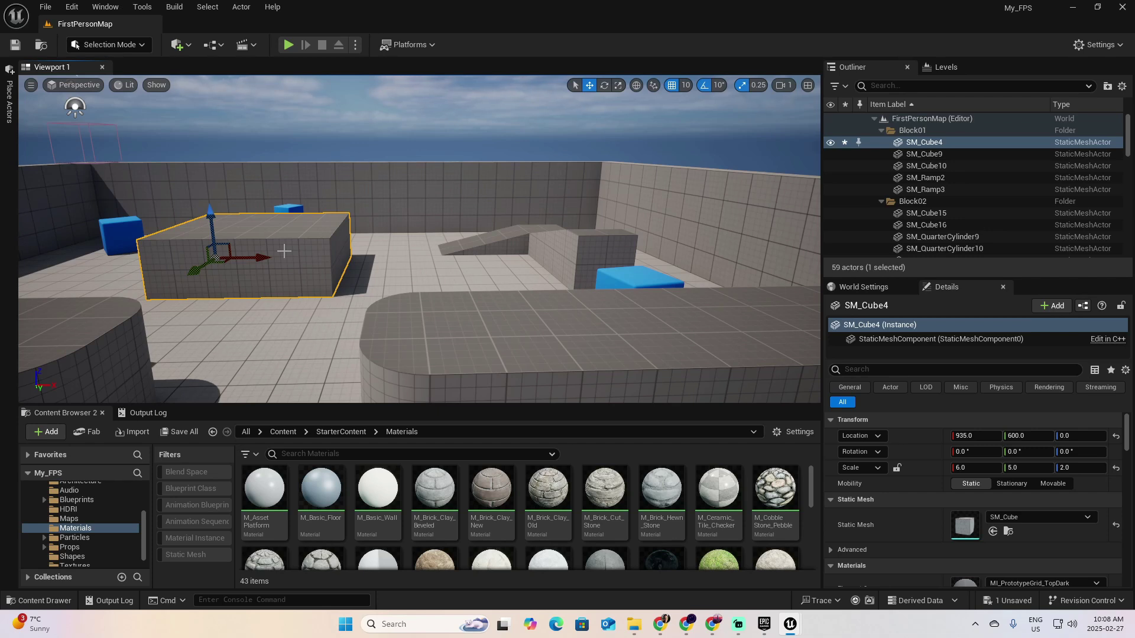
key(ctrl+d)
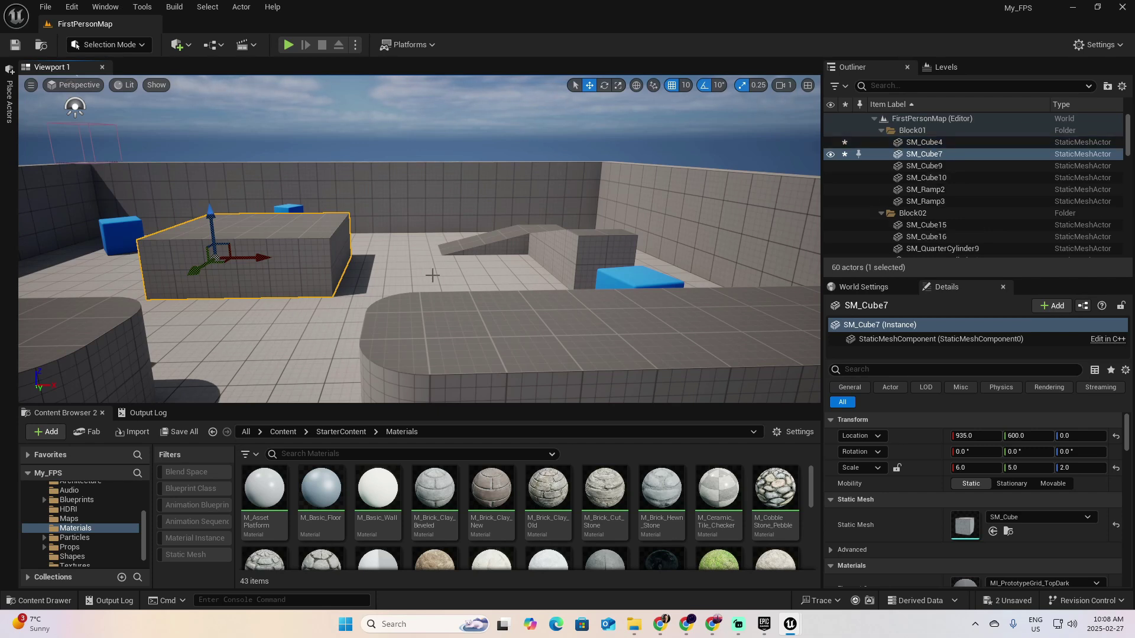
drag(260, 261, 422, 254)
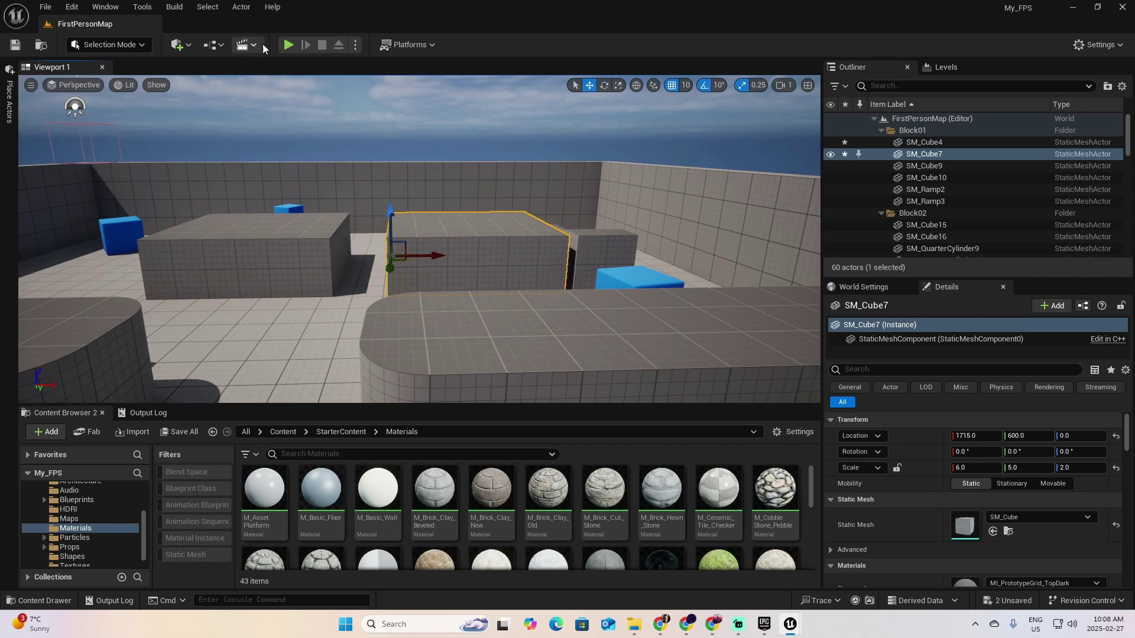
click(288, 44)
click(354, 214)
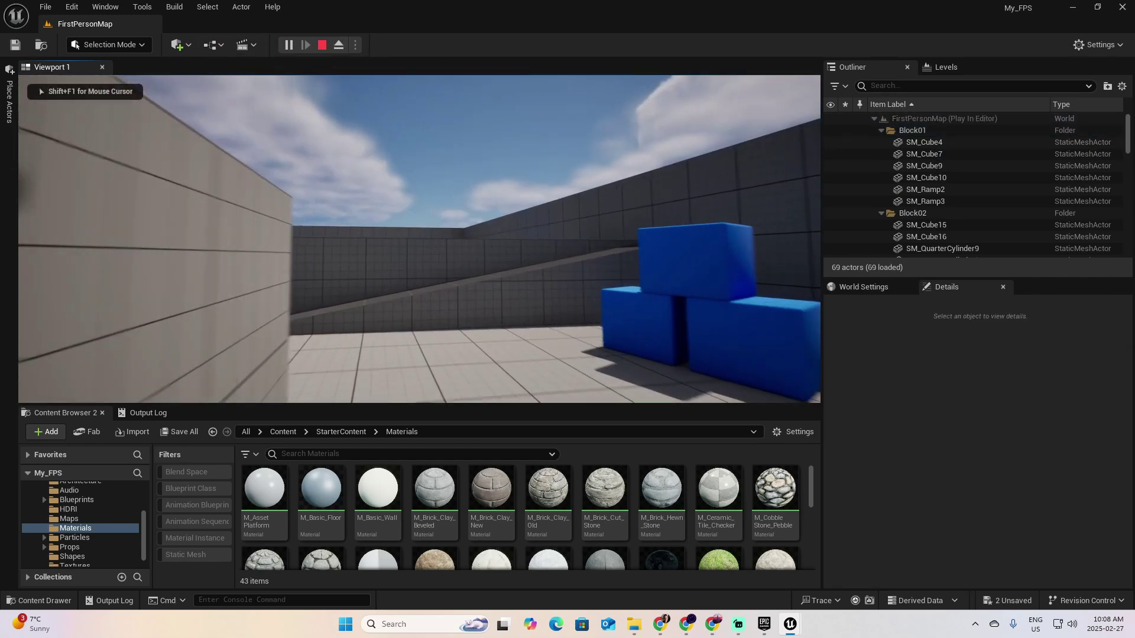
key(w)
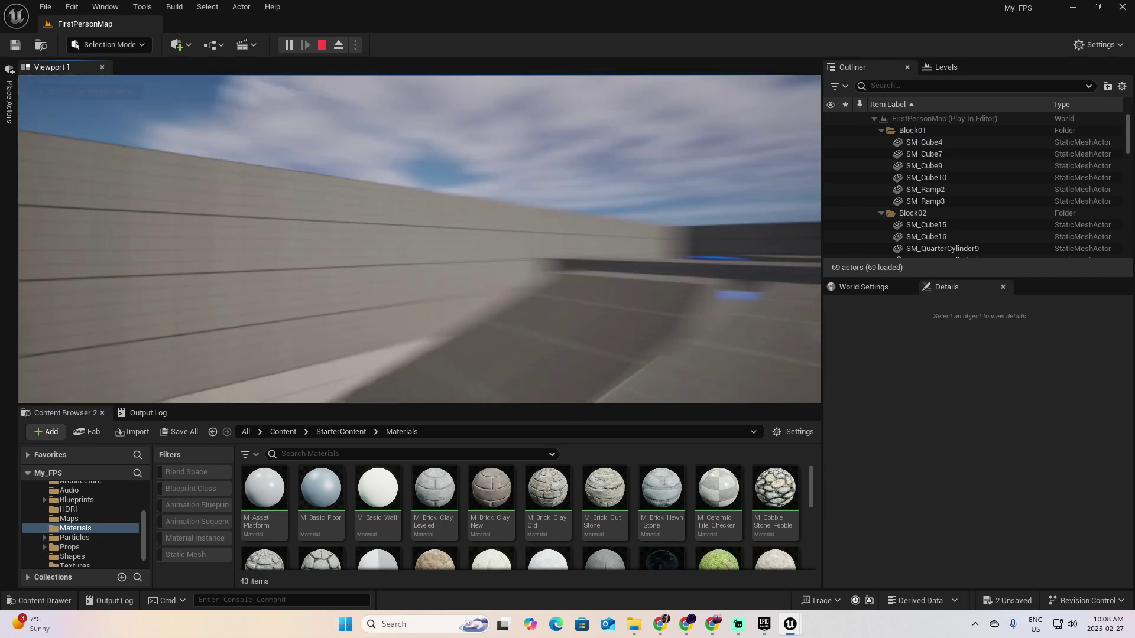
key(Escape)
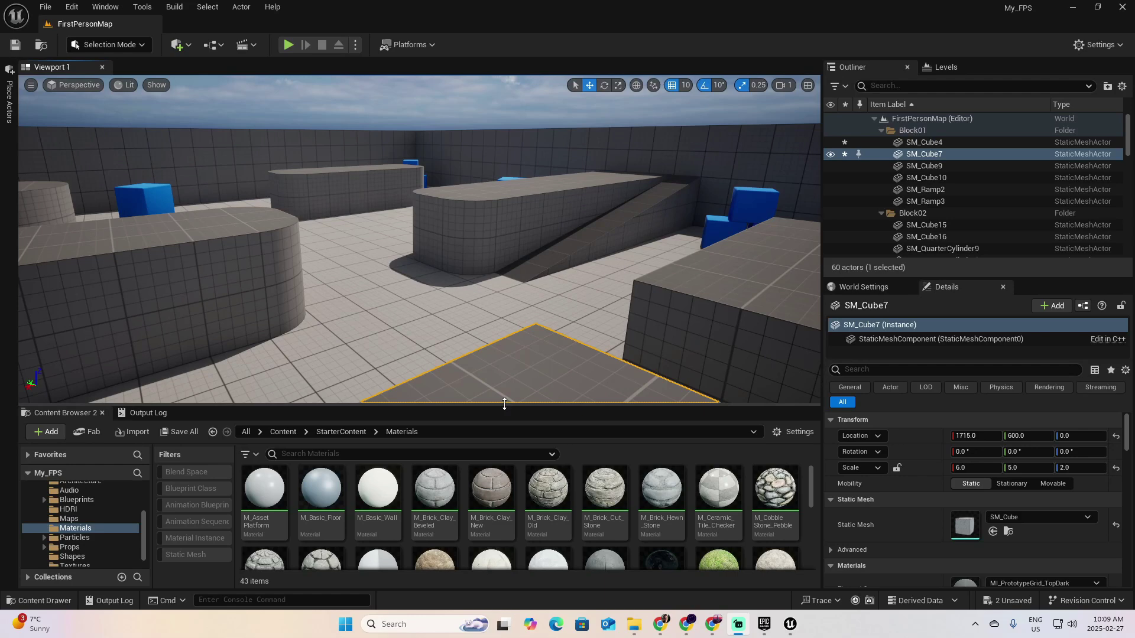
- Drag the viewport splitter upward to enlarge the Content Browser's StarterContent Materials list
drag(504, 403, 504, 320)
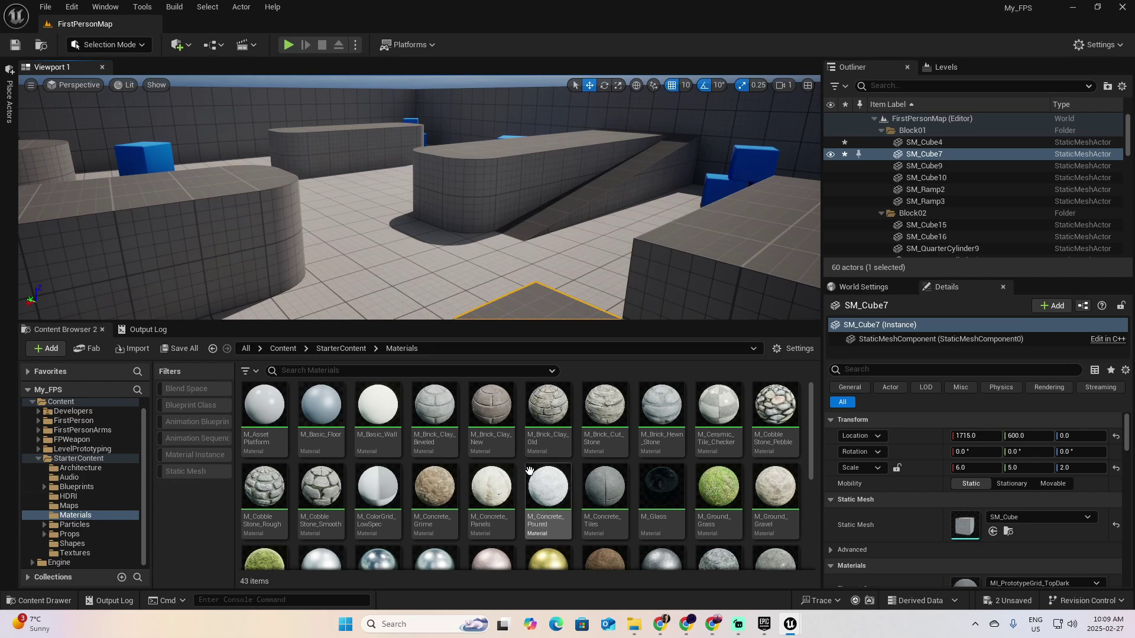
- Apply M_Tech_Hex_Tile to the floor, then replace it with M_Ground_Moss and inspect it
scroll(544, 449, down, 3)
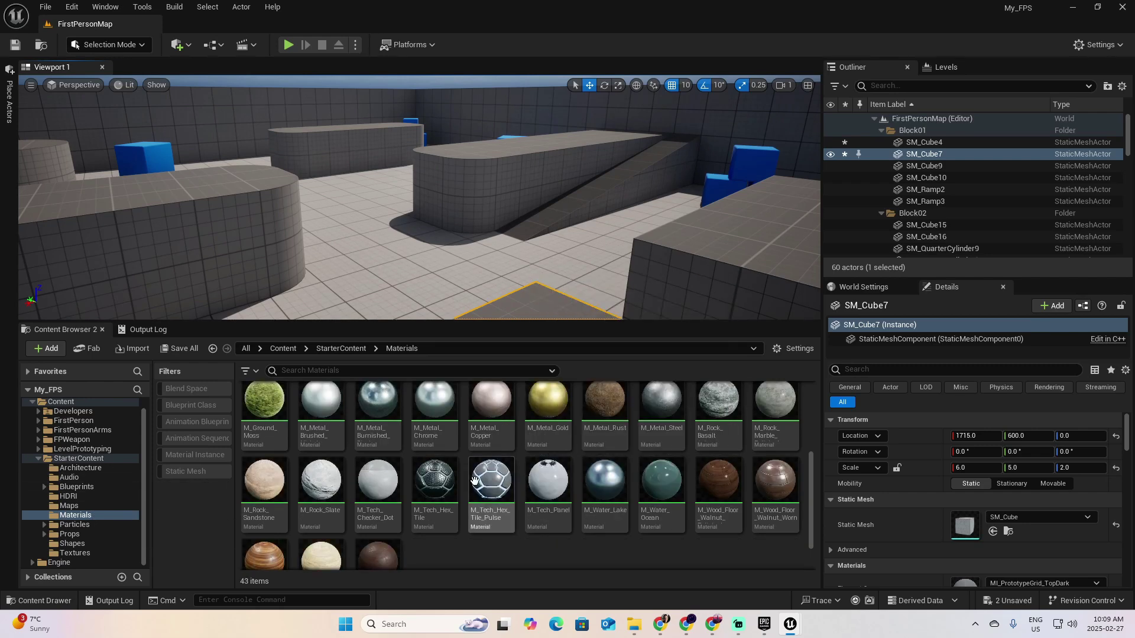
click(430, 482)
drag(433, 480, 581, 266)
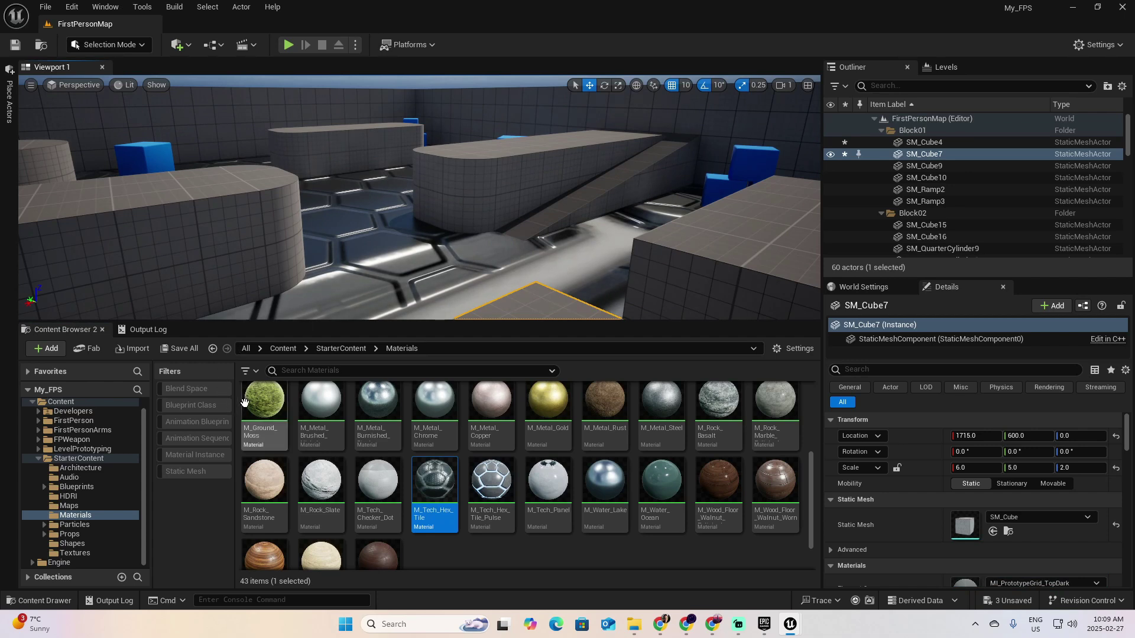
drag(263, 410, 543, 265)
right_drag(552, 261, 552, 261)
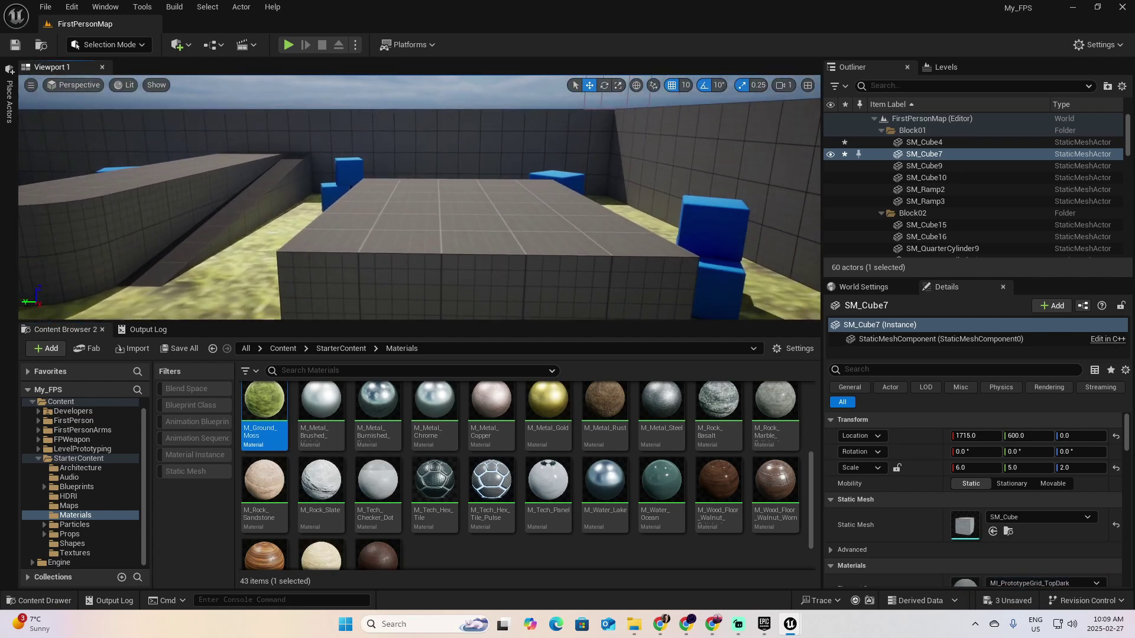
- Play-test the level, walking across the moss floor and up the ramp, then stop with Esc
click(286, 46)
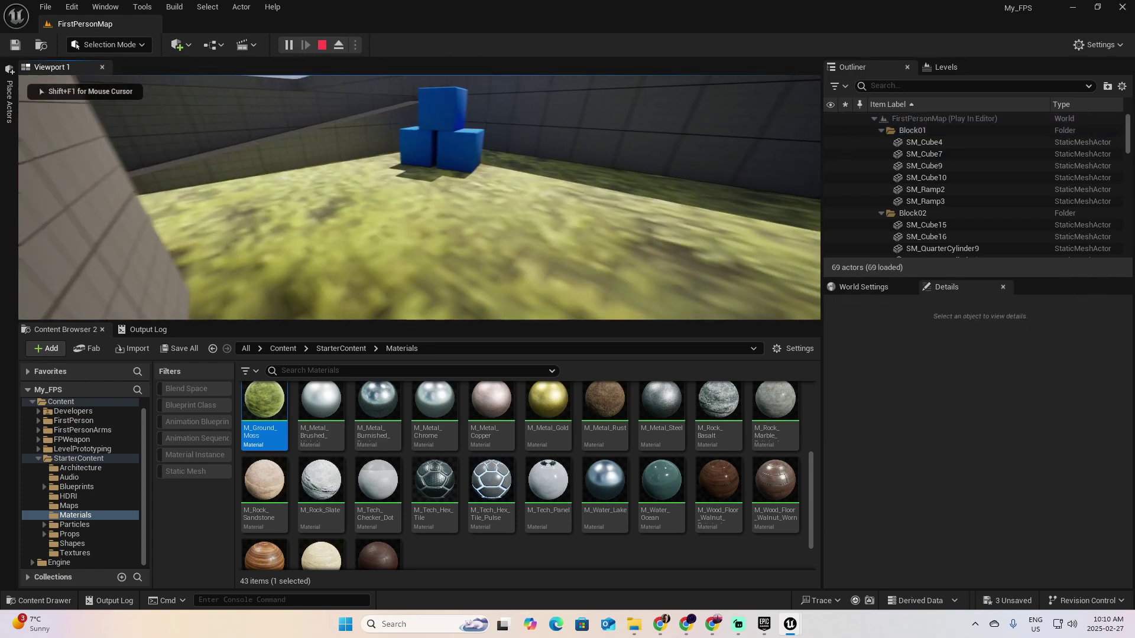
key(w)
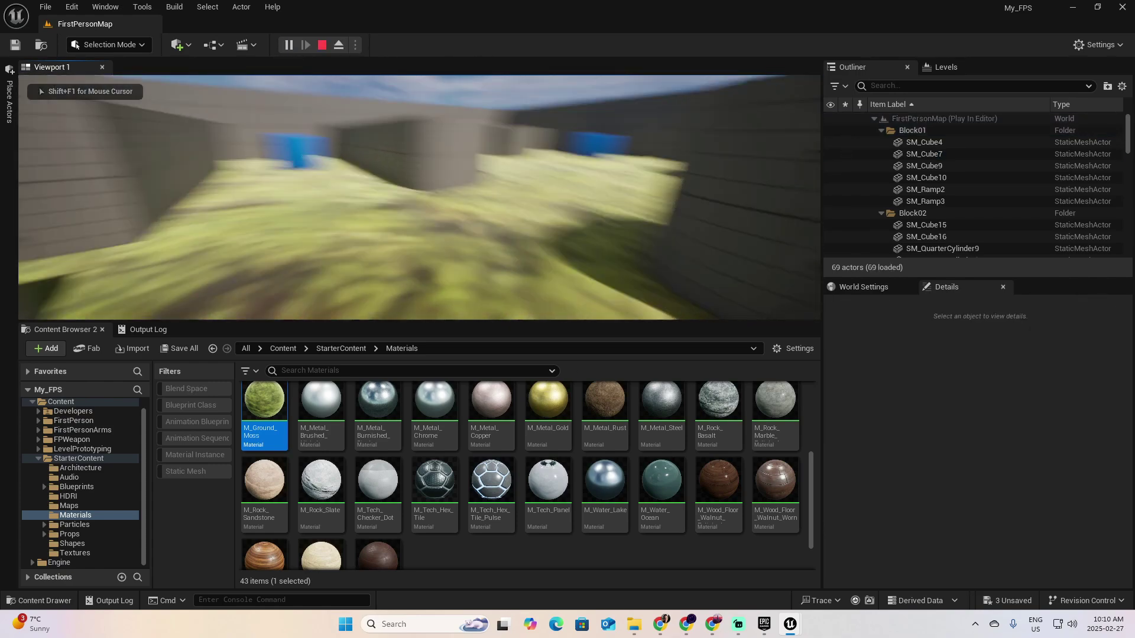
key(w)
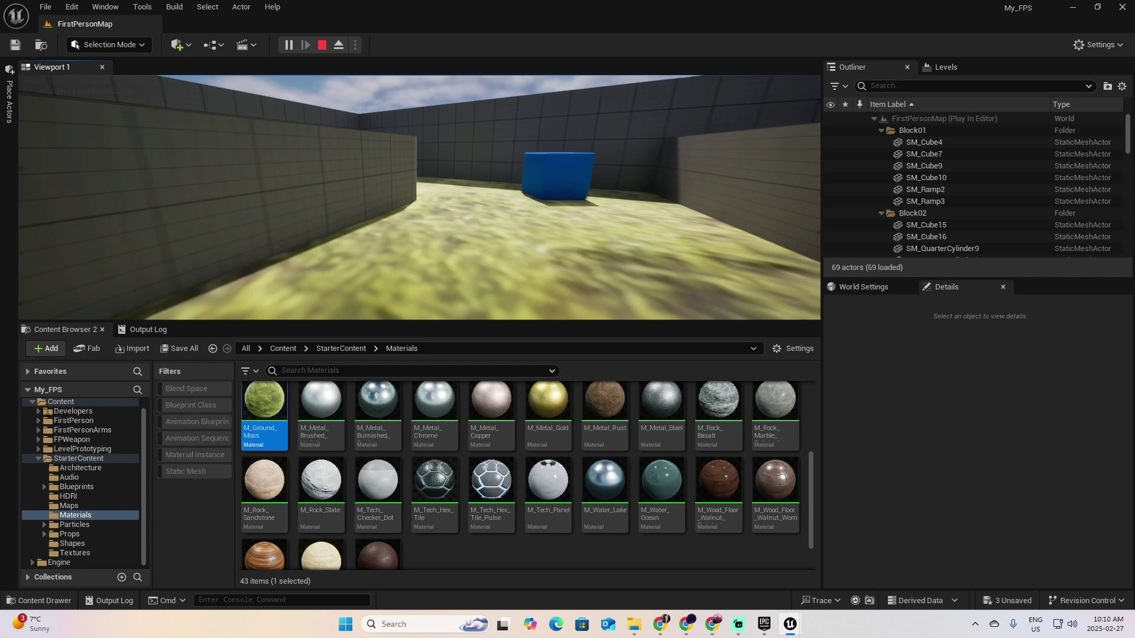
key(w)
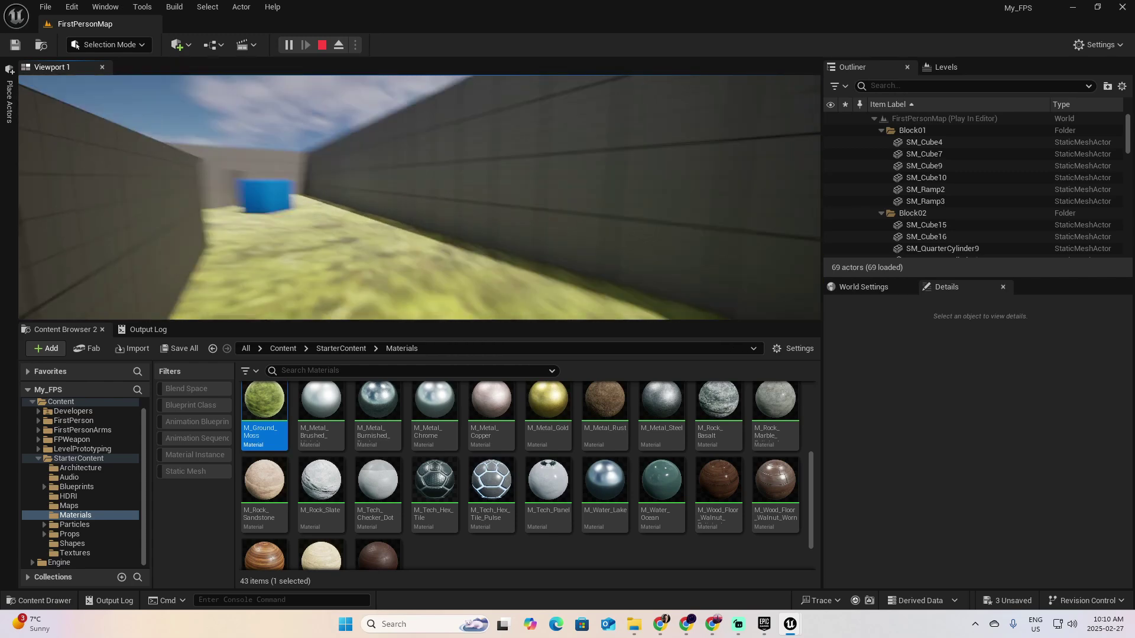
key(w)
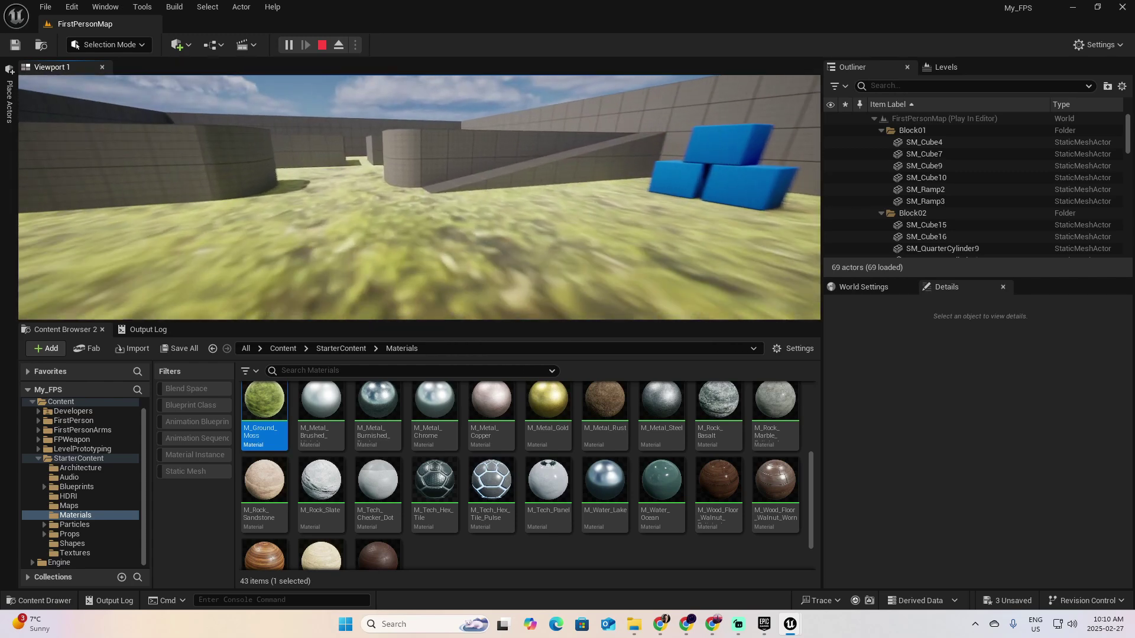
key(w)
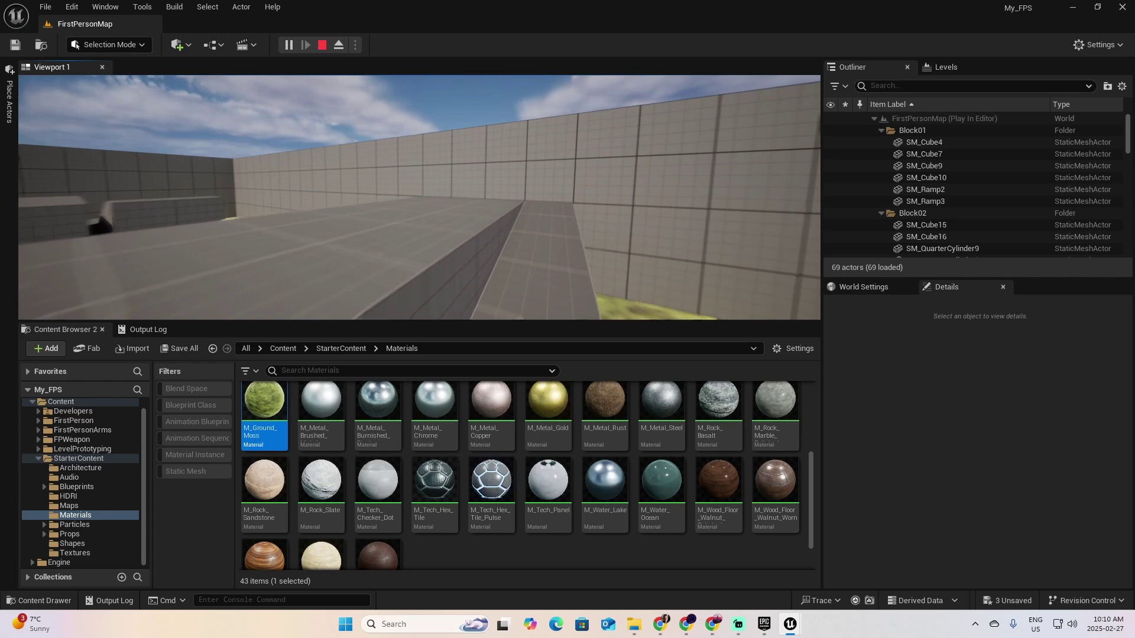
key(w)
key(w)
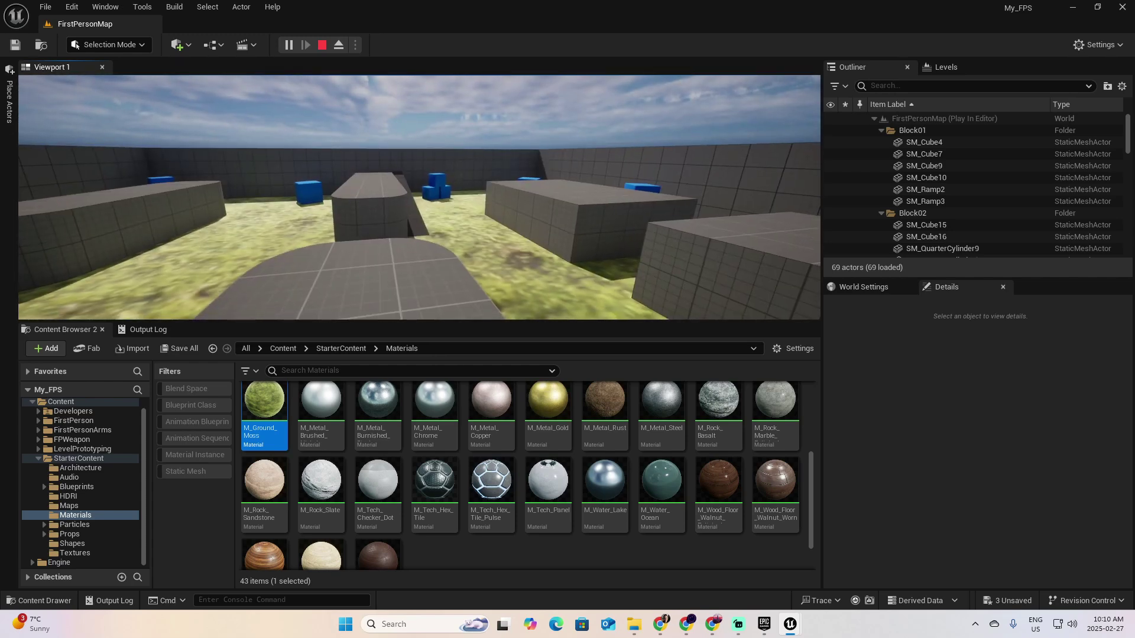
key(Escape)
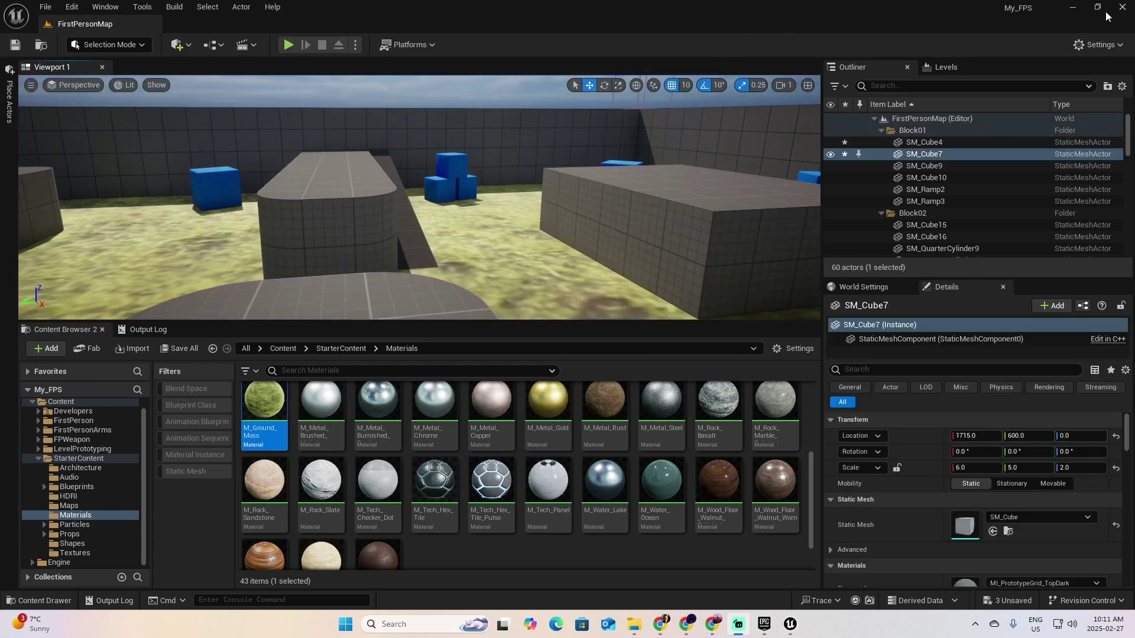
- Save all unsaved levels and assets from the File menu
click(47, 7)
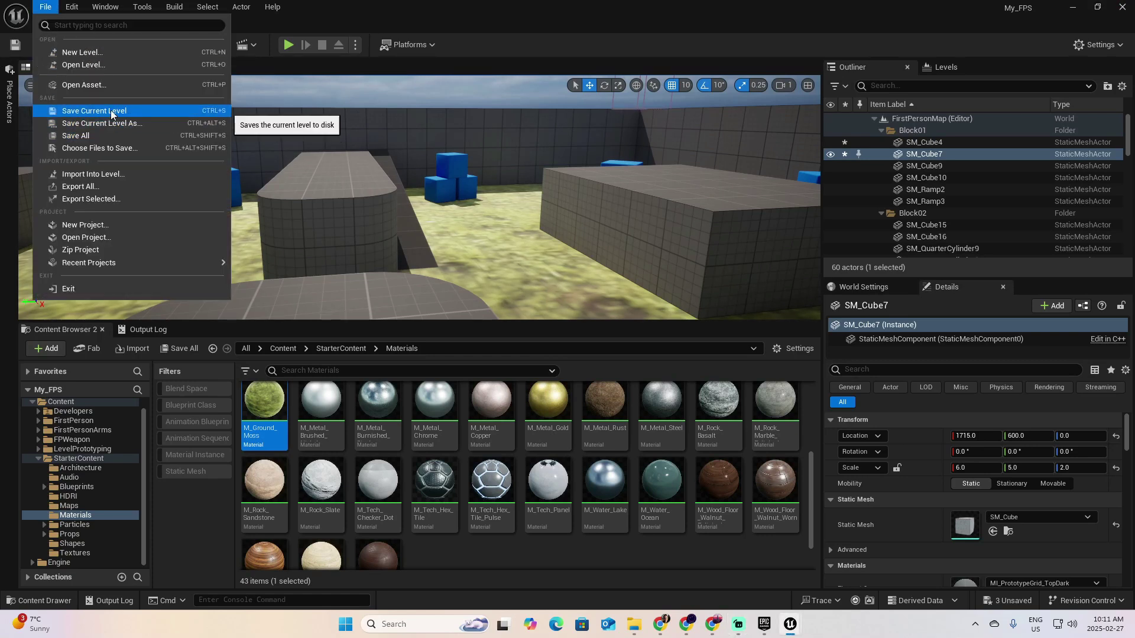
click(86, 137)
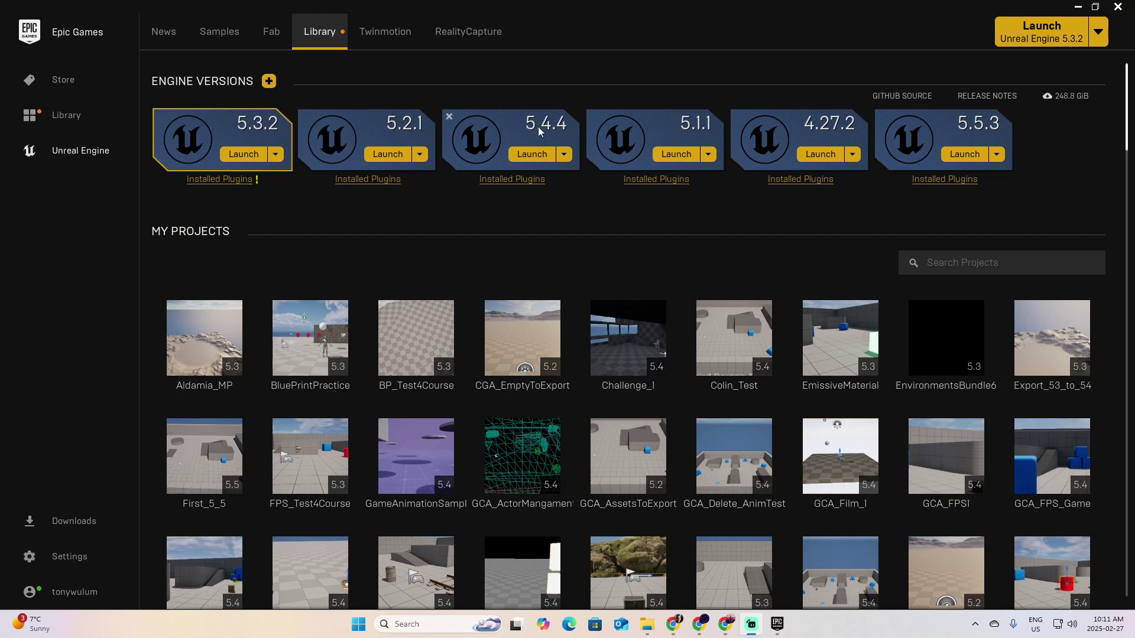
- Launch Unreal Engine 5.4.4 and choose the Games > Vehicle template
click(536, 154)
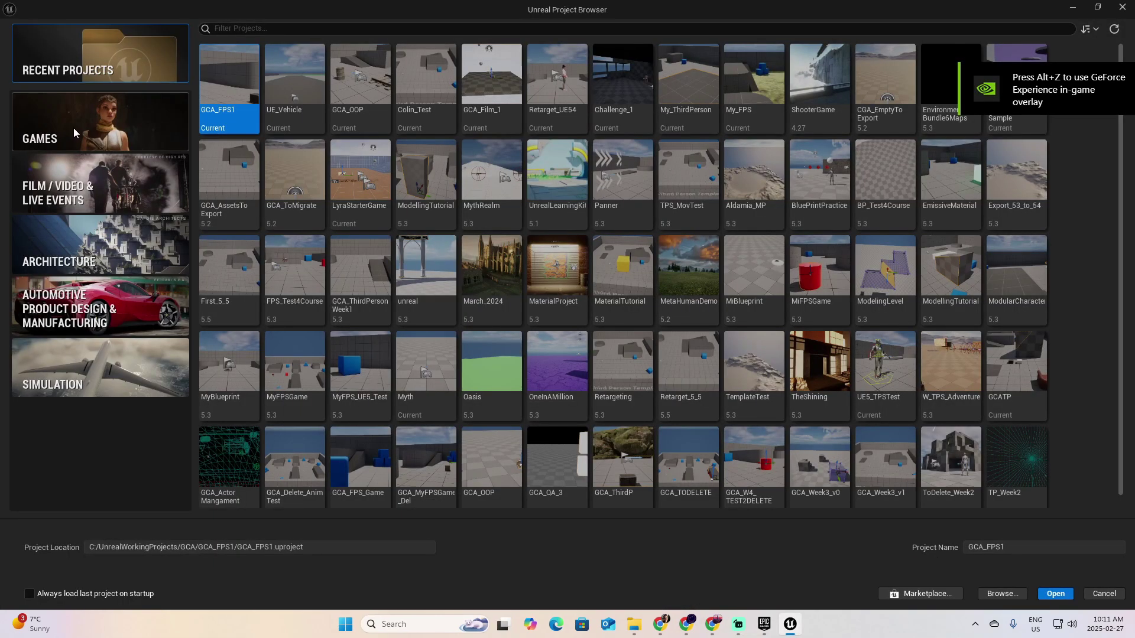
click(74, 129)
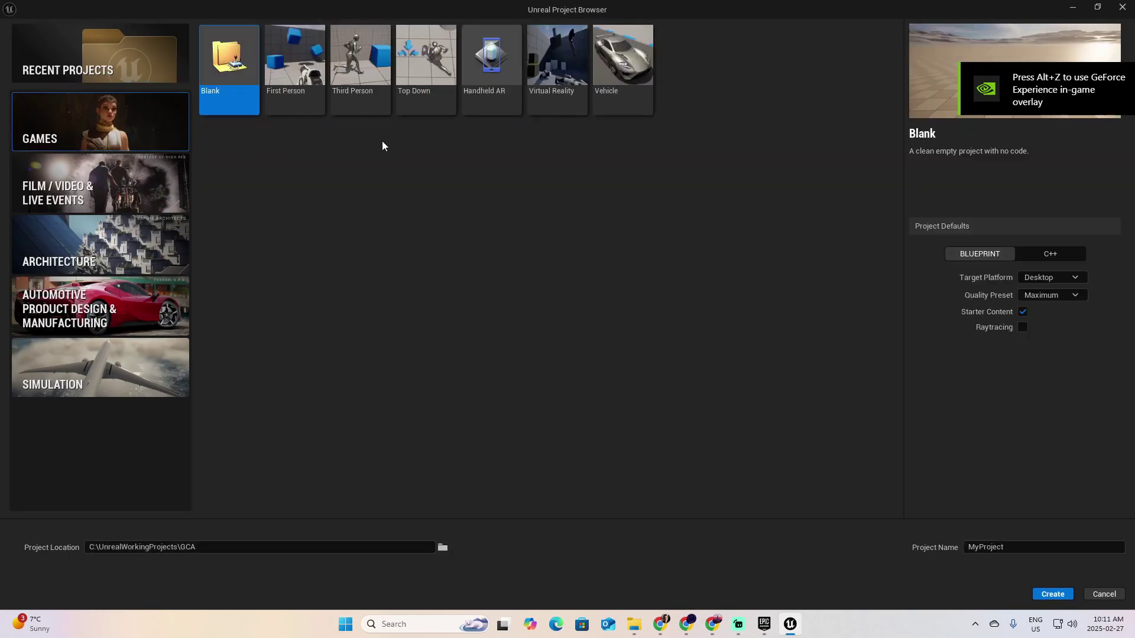
click(621, 65)
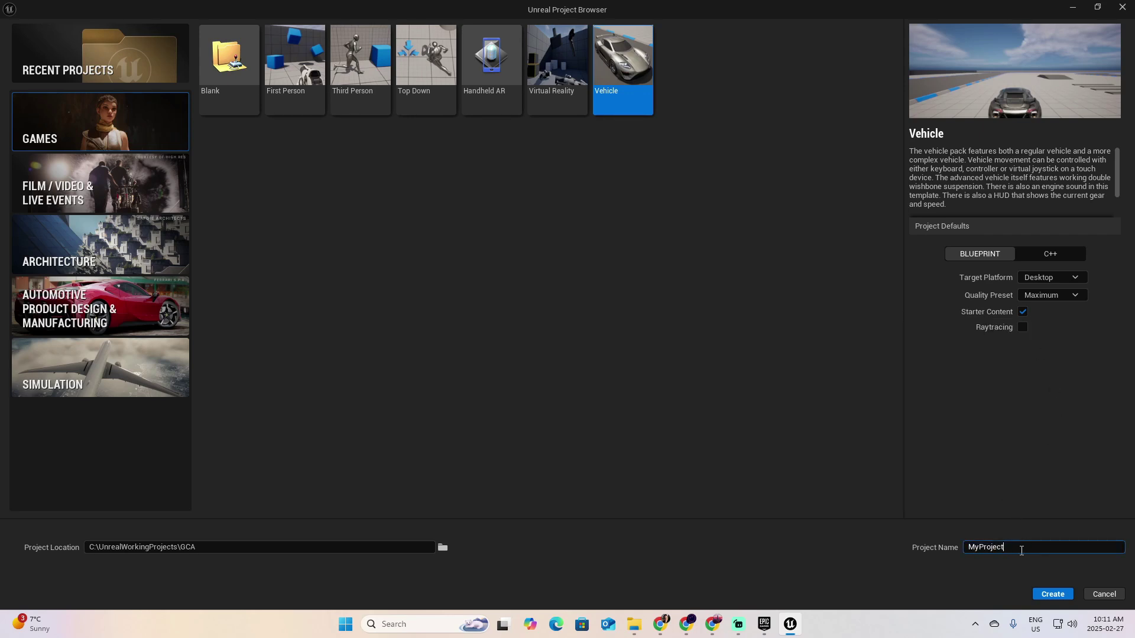
- Name the project My_Vehicle and create it
double_click(1022, 544)
text(mY)
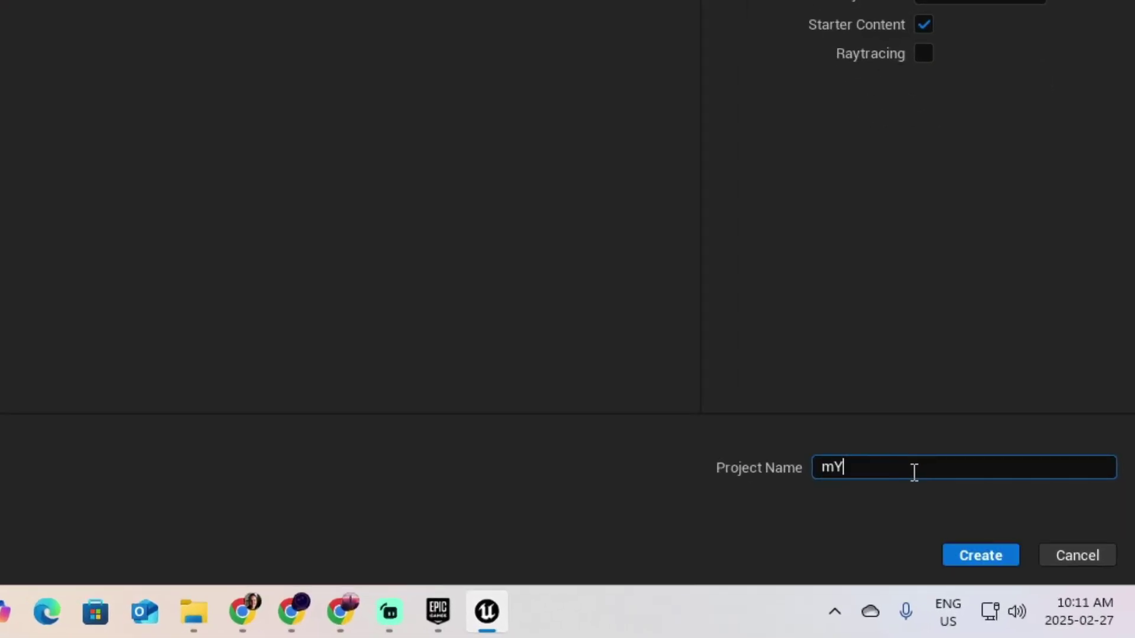
key(BackSpace)
key(BackSpace)
text(My)
click(976, 559)
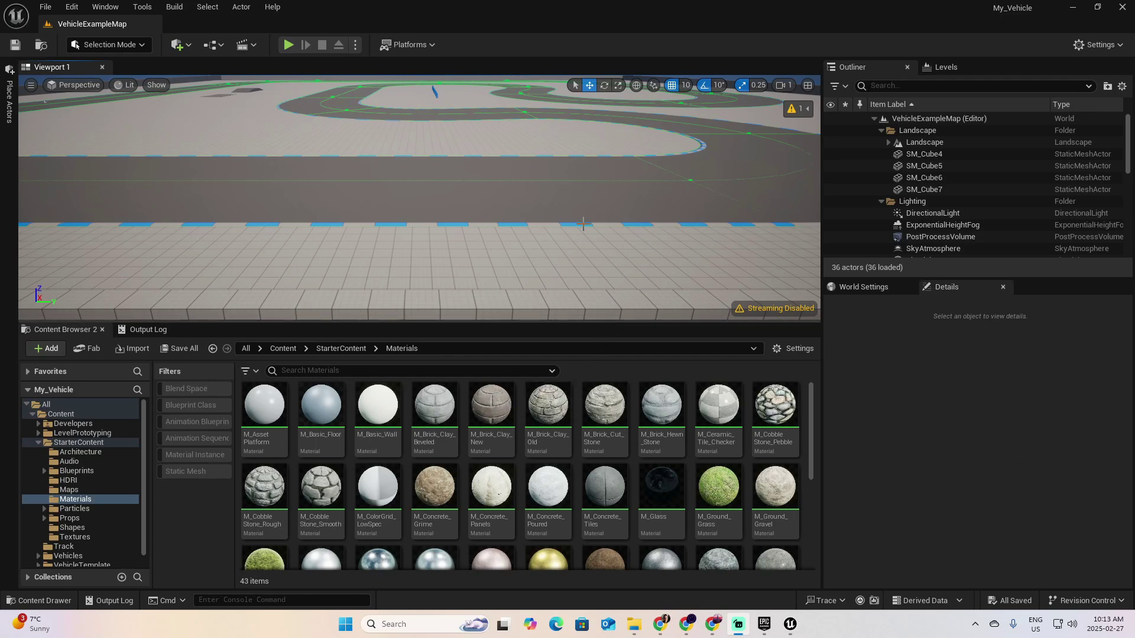
- Look up in the viewport to see the sky and the wider racetrack
right_drag(583, 223, 520, 216)
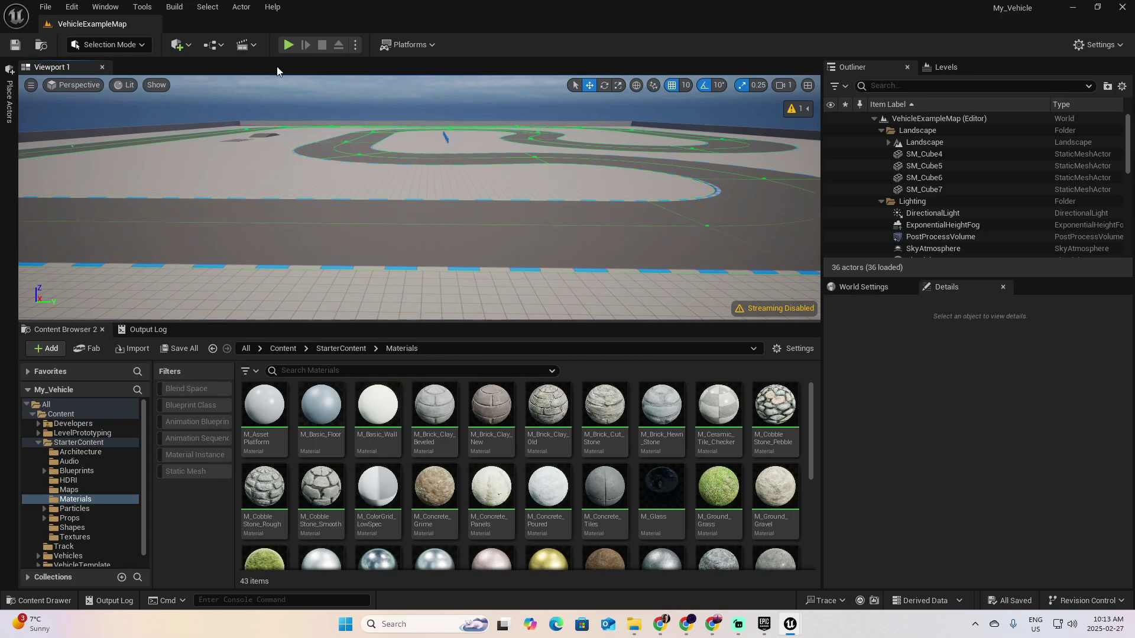
- Start a play test and drive the car, steering right, then left, braking on the curve
click(289, 45)
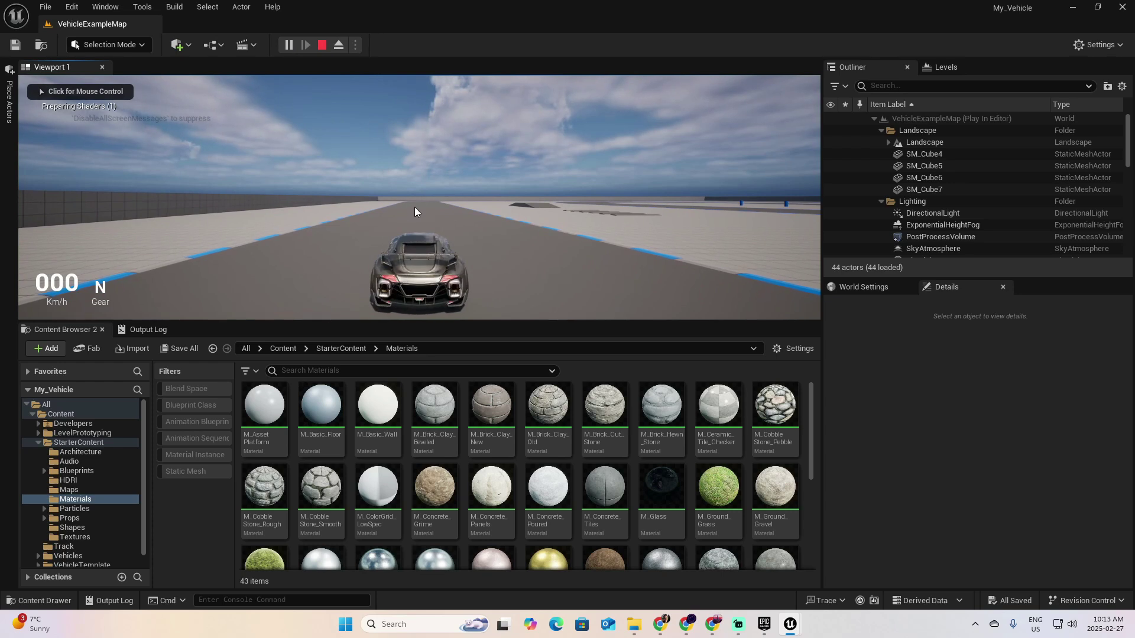
click(428, 221)
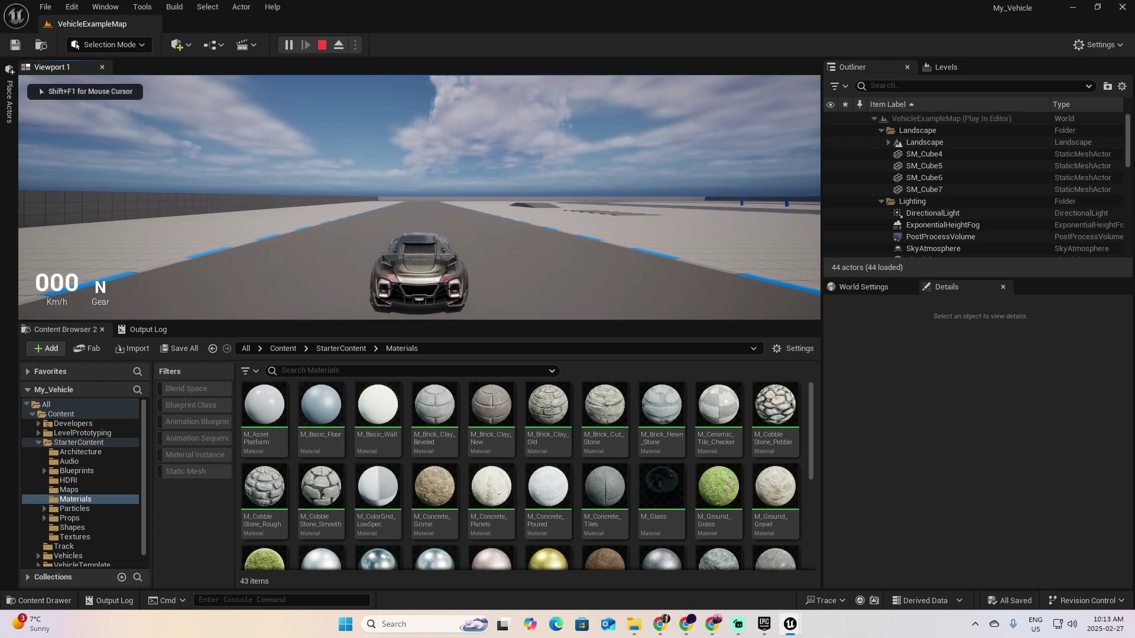
key(w)
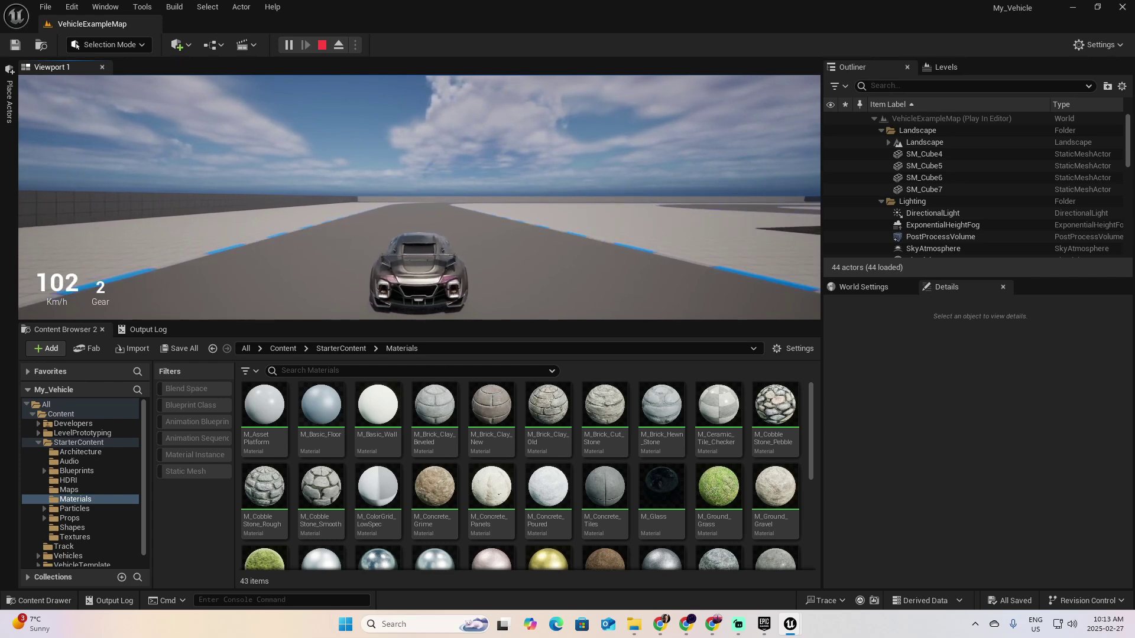
key(d)
key(a)
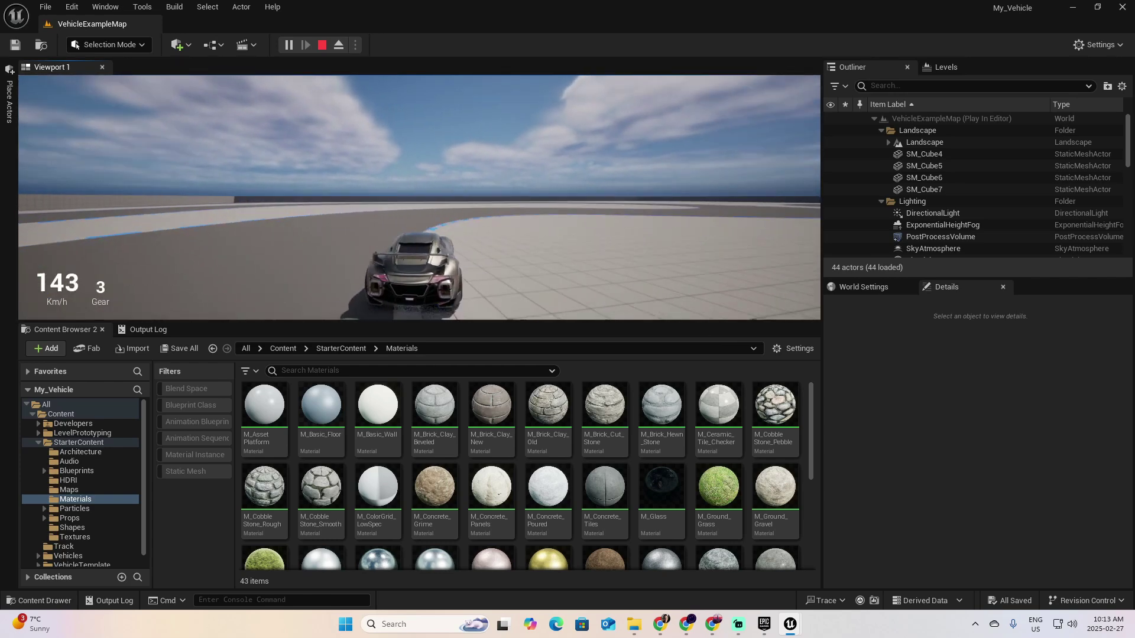
key(s)
key(s)
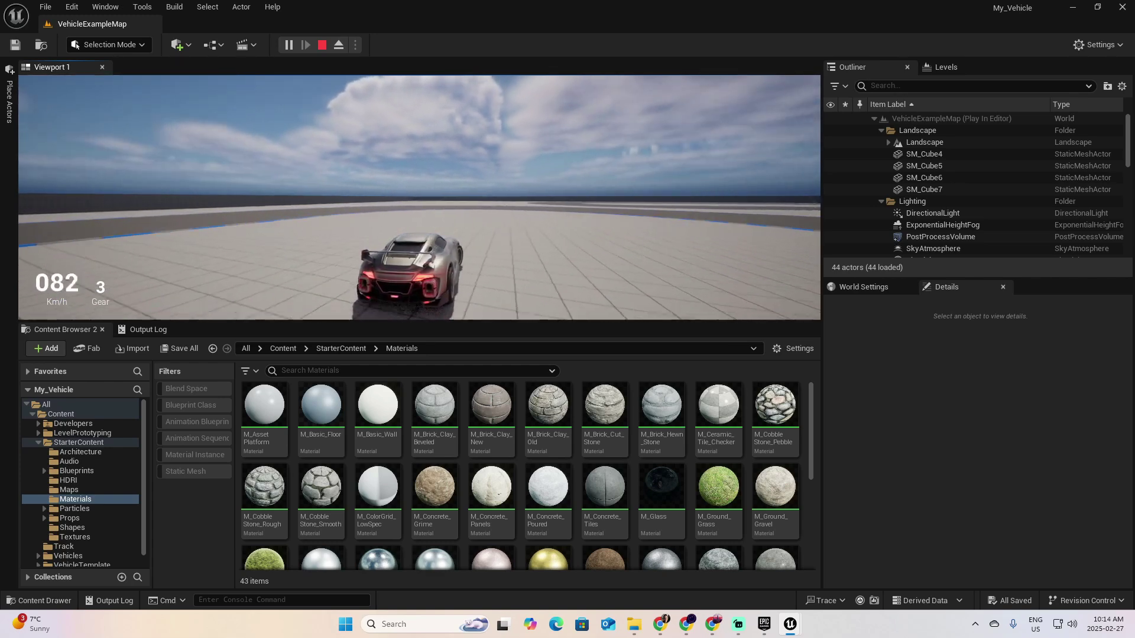
- Accelerate past the blue posts and over the ramp, then stop the play test with Esc
key(w)
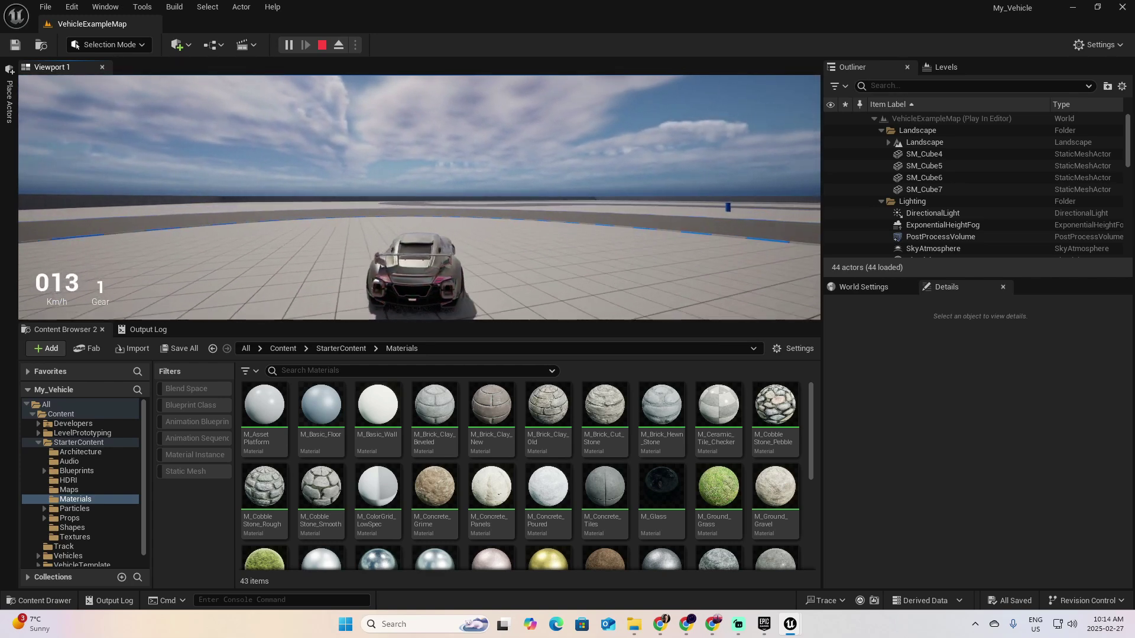
key(a)
key(w)
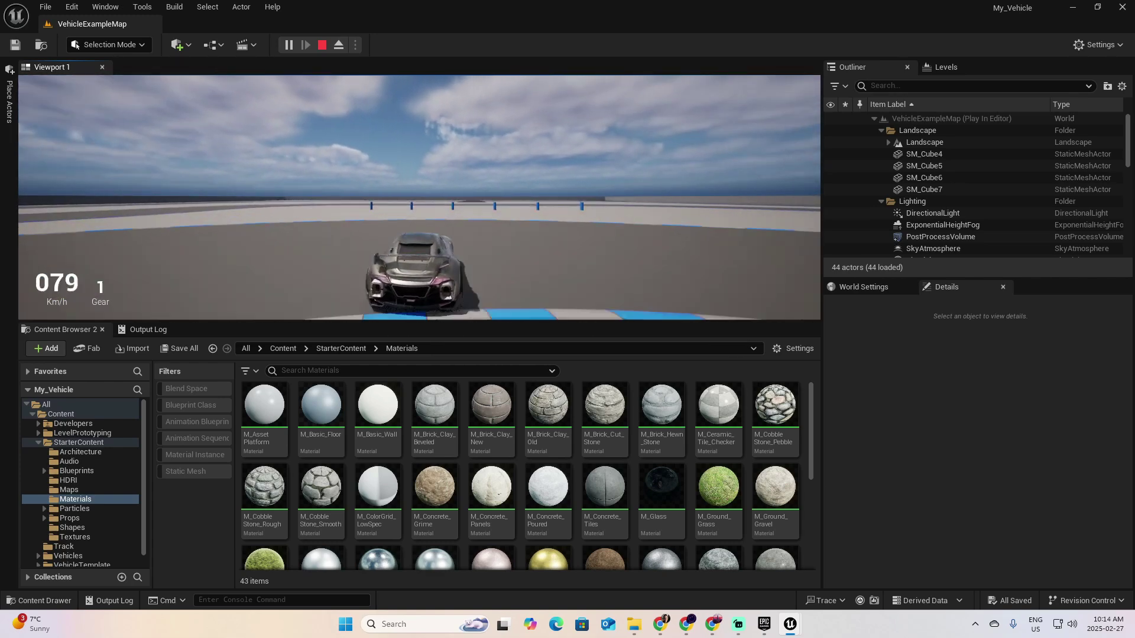
key(w)
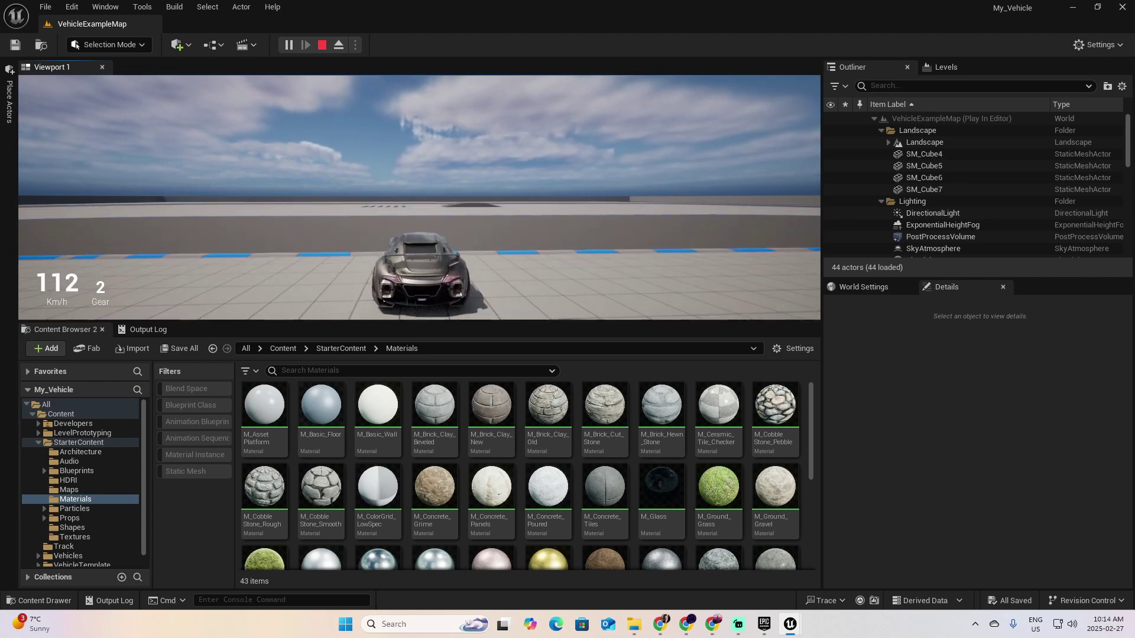
key(w)
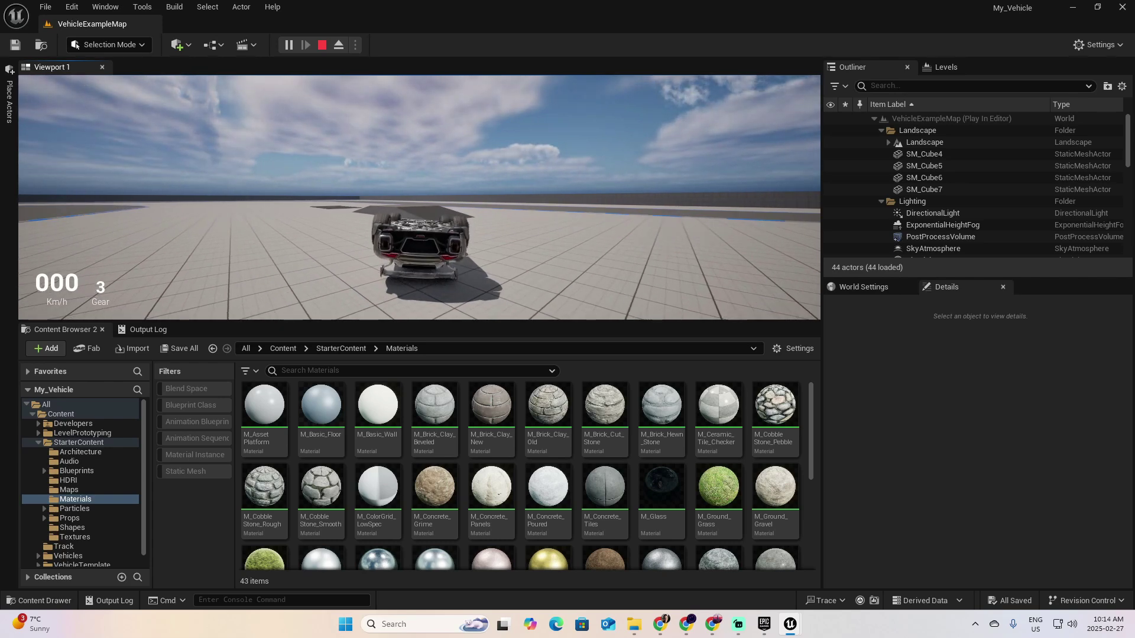
key(Escape)
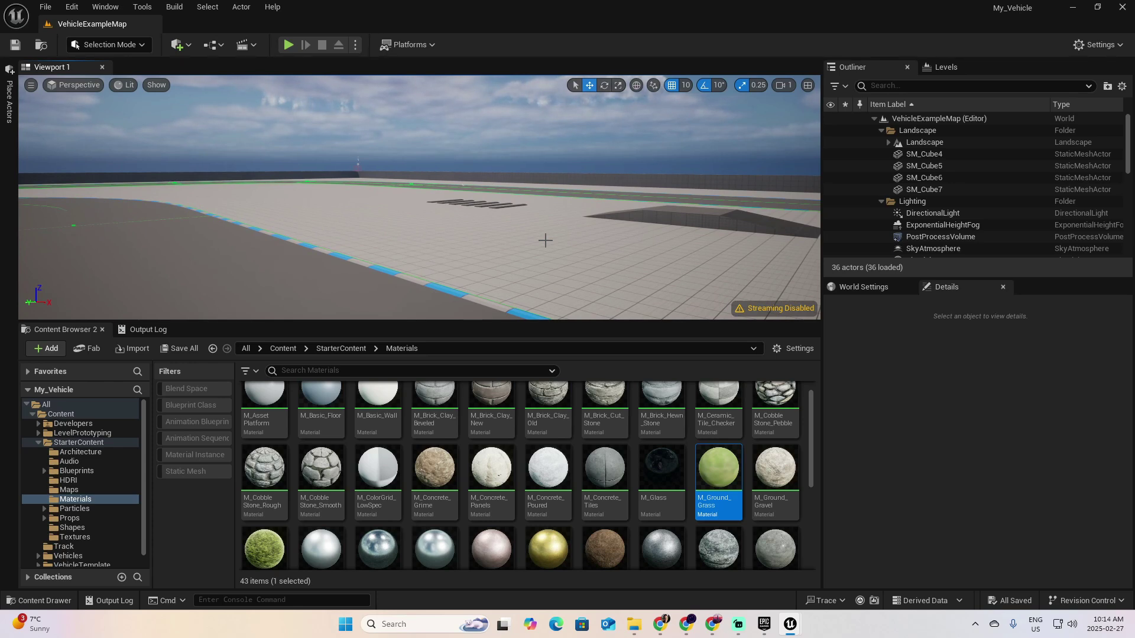
- Start a fresh Play In Editor session with the car respawned upright at the start
click(289, 45)
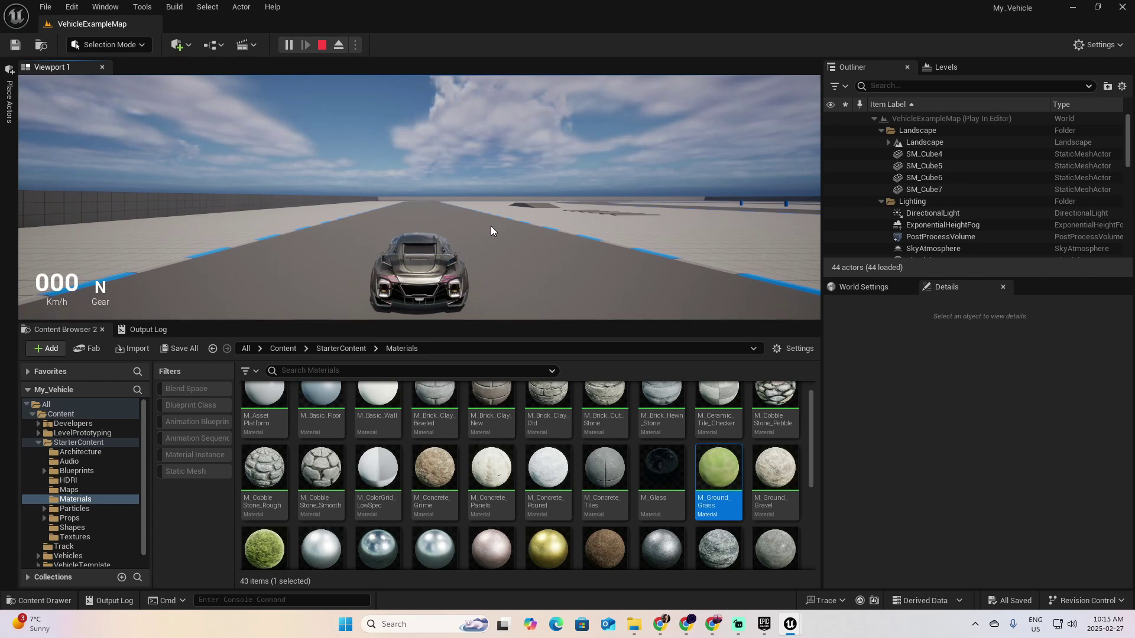
- Capture the game viewport and accelerate the car, turning right off the track
click(491, 229)
key(w)
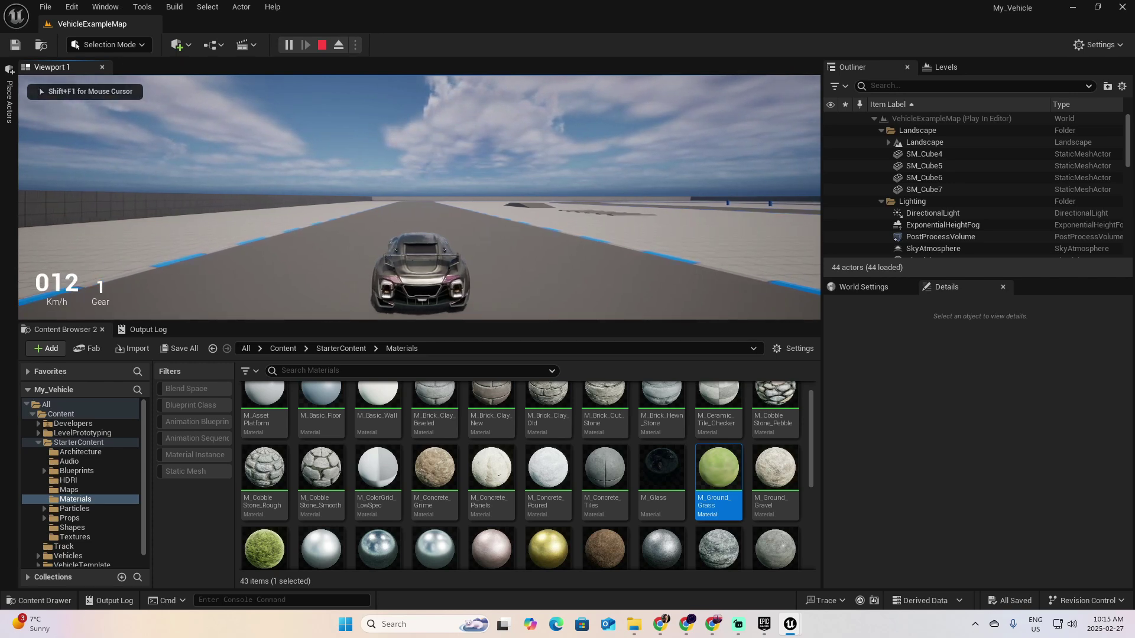
key(d)
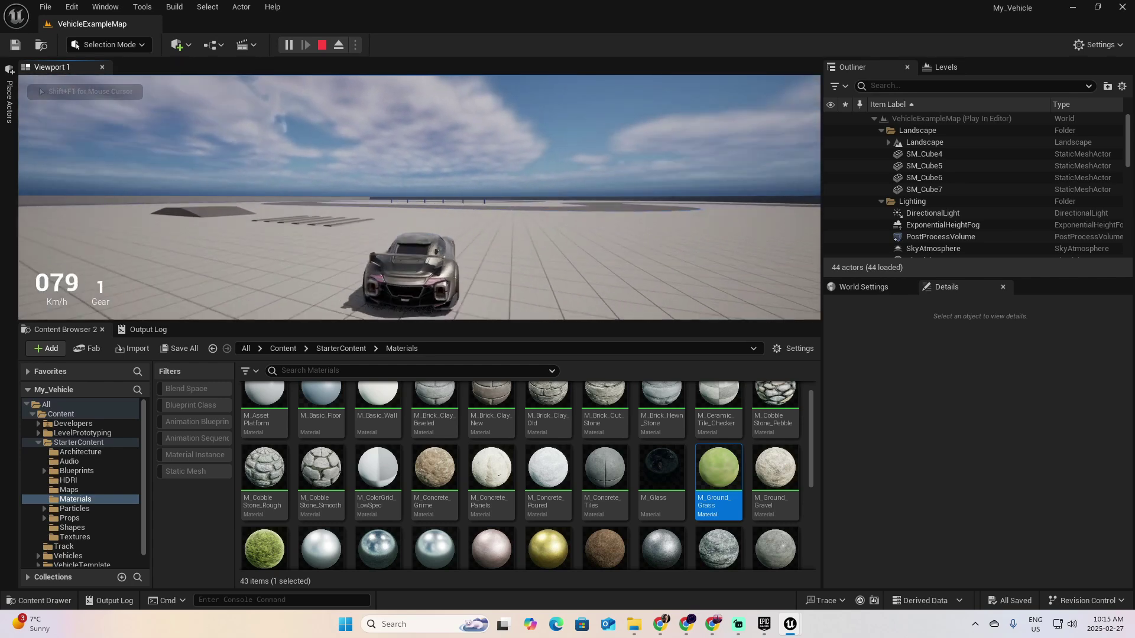